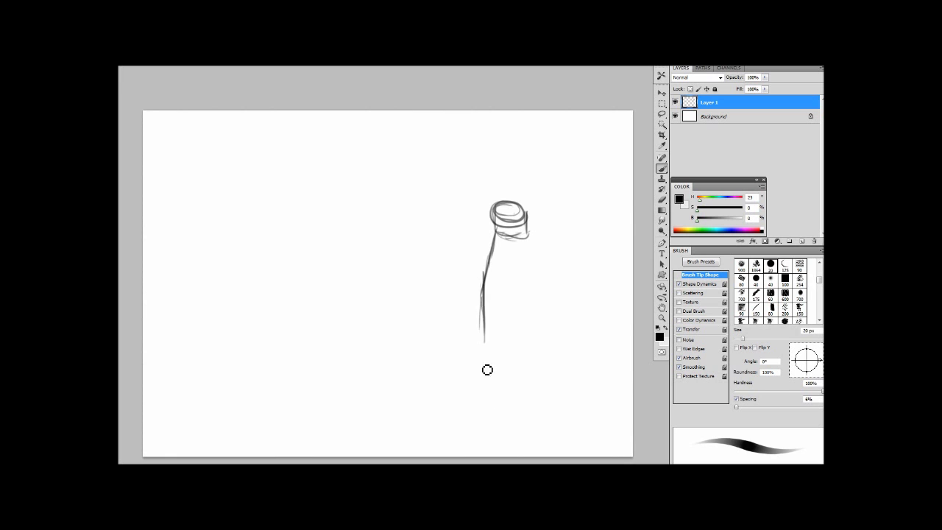
- Finish the rough bottle outline and sketch the teapot's handle and the curve of its body and bottom beside it
mouse_move(528, 237)
left_mouse_down()
mouse_move(549, 312)
mouse_move(490, 410)
mouse_move(542, 411)
left_mouse_up()
left_click_drag(458, 152, 425, 278)
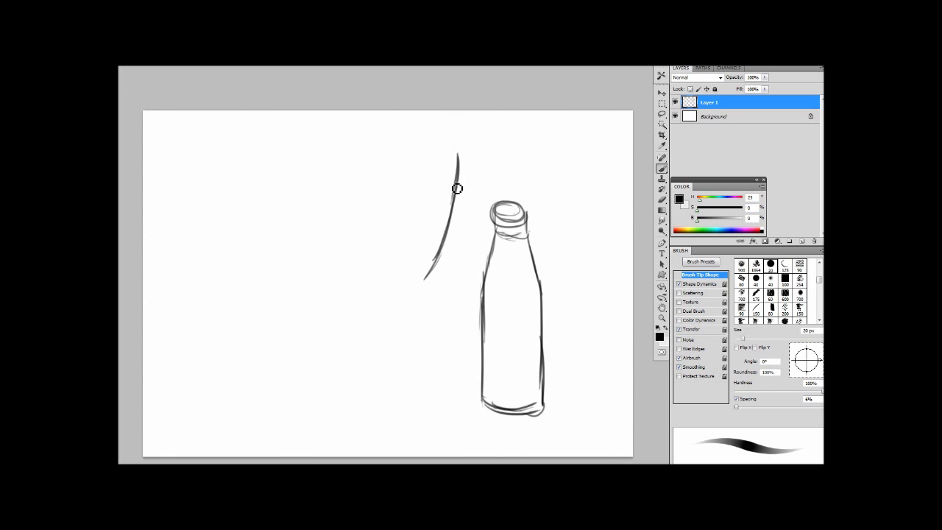
mouse_move(458, 150)
left_mouse_down()
mouse_move(403, 163)
mouse_move(425, 177)
mouse_move(428, 208)
mouse_move(410, 307)
left_mouse_up()
mouse_move(426, 181)
left_mouse_down()
mouse_move(399, 364)
mouse_move(362, 379)
mouse_move(240, 358)
left_mouse_up()
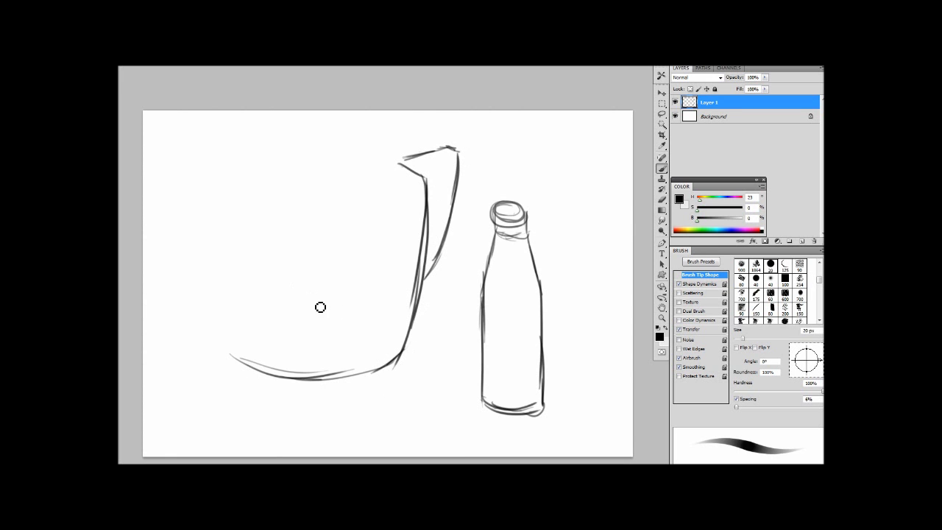
- Scale down the sketch with Free Transform and shift it toward the right side of the canvas
key("ctrl+t")
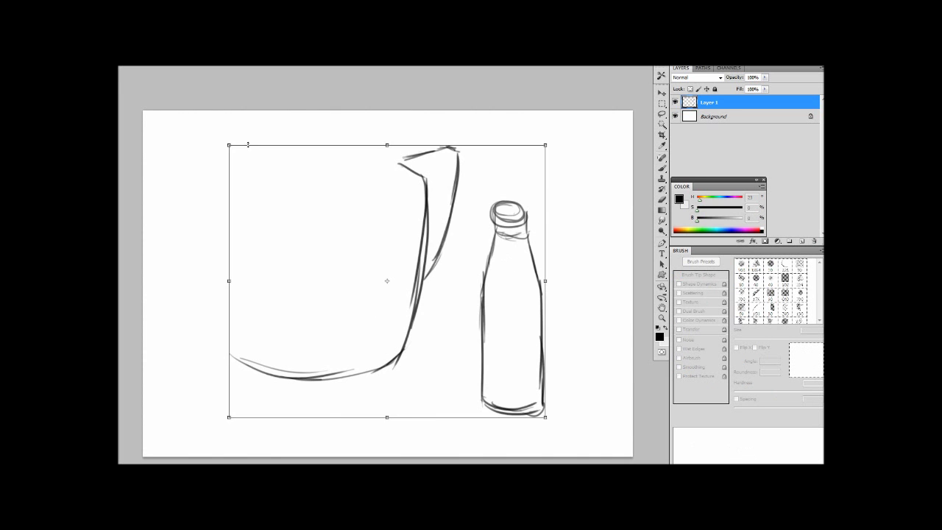
left_click_drag(229, 145, 321, 226)
mouse_move(469, 259)
left_mouse_down()
mouse_move(476, 204)
mouse_move(500, 228)
left_mouse_up()
key("Return")
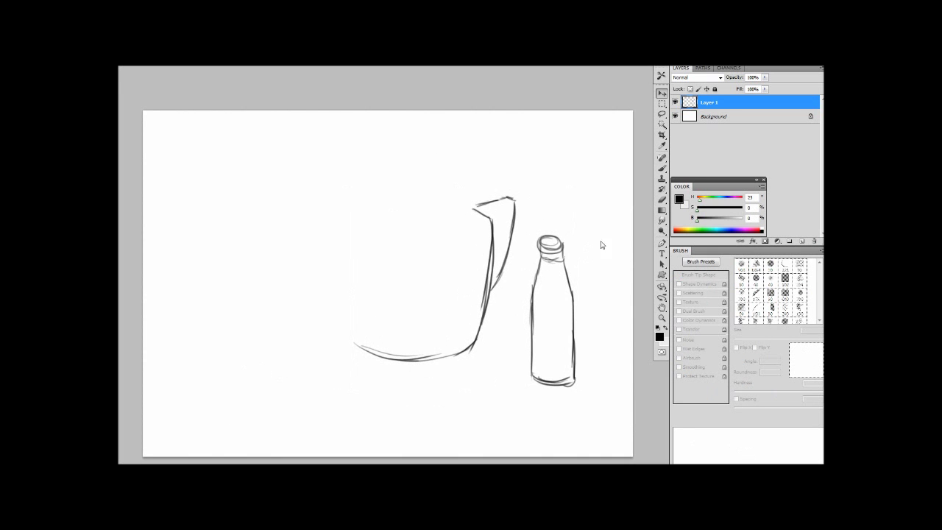
- Touch up the bottle's sides with the brush and rough in the table edge and vertical wall line to its right
key("b")
mouse_move(564, 257)
left_mouse_down()
mouse_move(574, 321)
mouse_move(533, 341)
left_mouse_up()
left_click_drag(572, 292, 638, 294)
left_click_drag(584, 111, 586, 294)
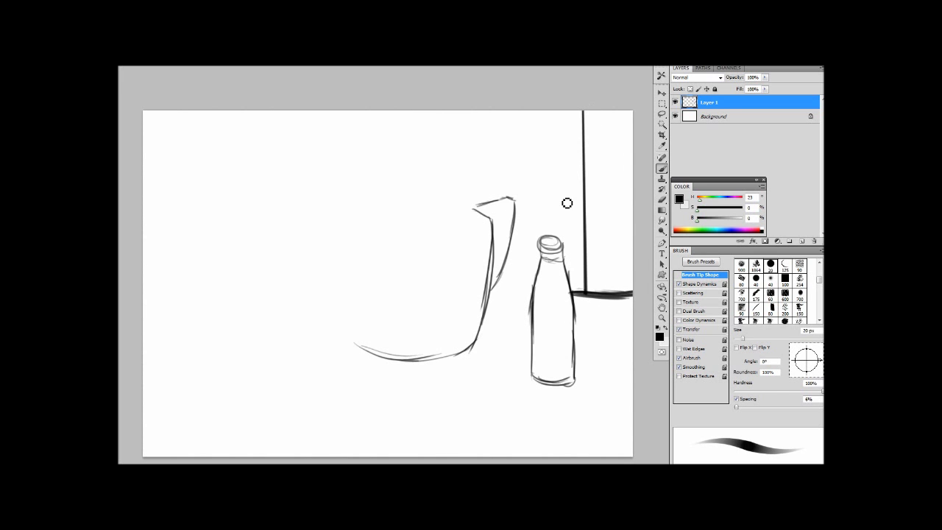
- Rough in the teapot's lid, body and base, with a curved spout on its left side
mouse_move(442, 206)
left_mouse_down()
mouse_move(368, 211)
mouse_move(480, 204)
mouse_move(472, 213)
mouse_move(350, 220)
mouse_move(444, 214)
mouse_move(377, 220)
mouse_move(445, 200)
mouse_move(345, 225)
mouse_move(330, 243)
mouse_move(403, 253)
mouse_move(490, 224)
left_mouse_up()
mouse_move(329, 233)
left_mouse_down()
mouse_move(337, 311)
mouse_move(406, 366)
mouse_move(391, 360)
left_mouse_up()
mouse_move(483, 263)
left_mouse_down()
mouse_move(488, 336)
mouse_move(430, 361)
mouse_move(371, 359)
mouse_move(406, 376)
mouse_move(483, 373)
mouse_move(350, 368)
left_mouse_up()
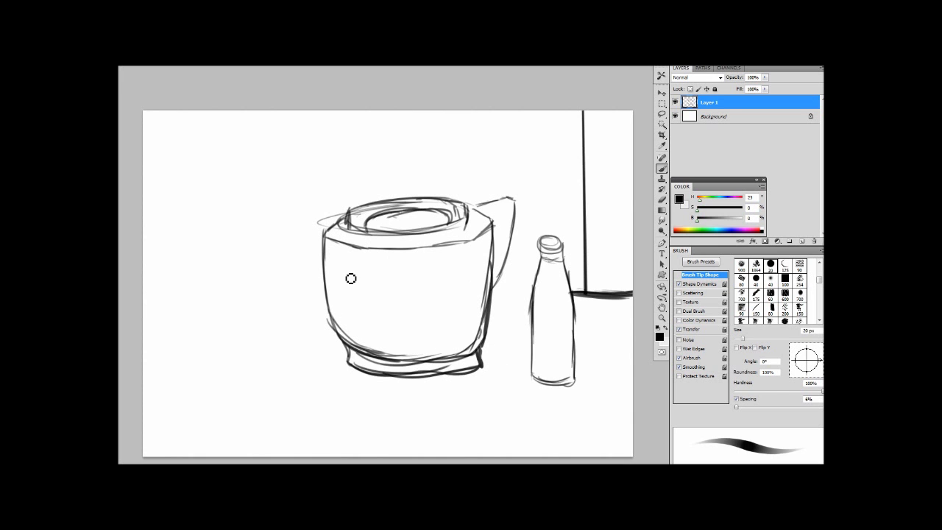
mouse_move(349, 280)
left_mouse_down()
mouse_move(302, 233)
mouse_move(309, 251)
mouse_move(282, 243)
mouse_move(314, 258)
mouse_move(282, 239)
mouse_move(256, 242)
mouse_move(284, 267)
mouse_move(308, 318)
mouse_move(355, 333)
left_mouse_up()
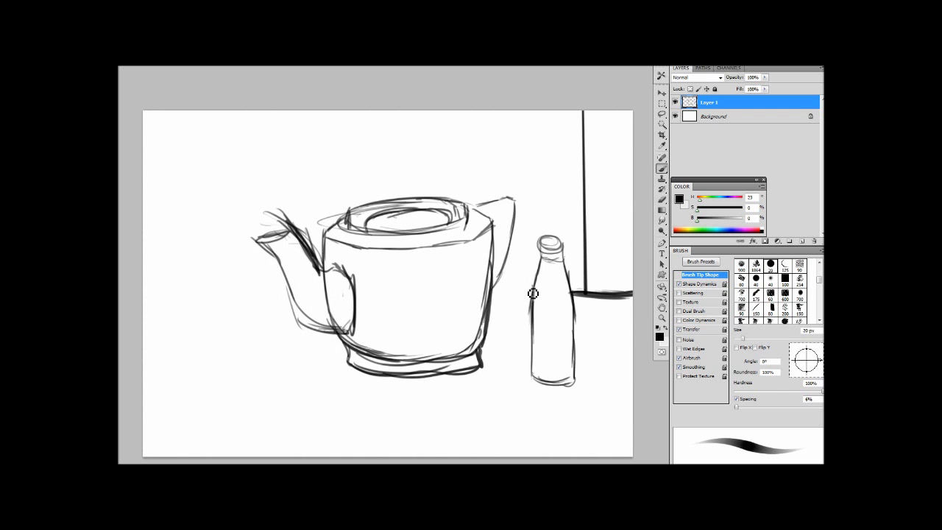
- Extend the table's back edge behind the teapot and bottle, and draw a straight slanted table edge down to the canvas bottom
left_click_drag(492, 292, 629, 290)
left_click_drag(150, 295, 290, 292)
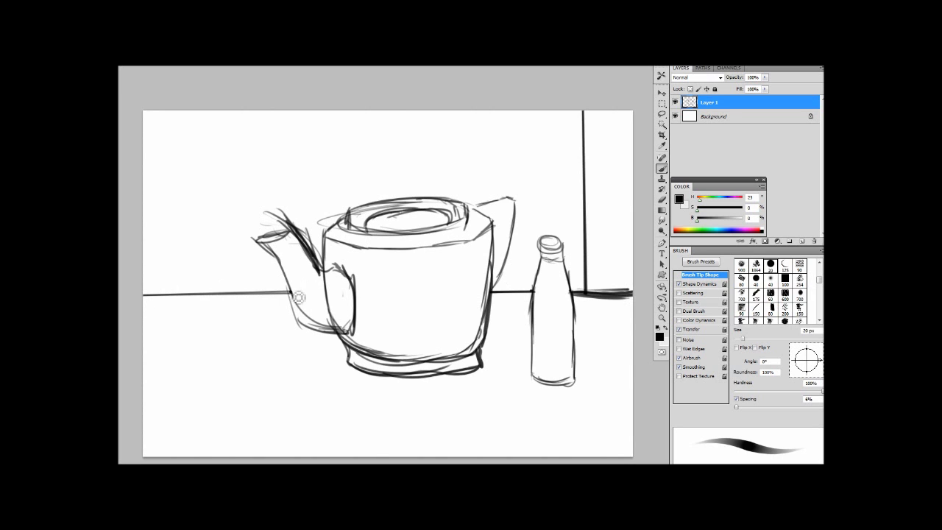
left_click(234, 293)
left_click(250, 457, "shift")
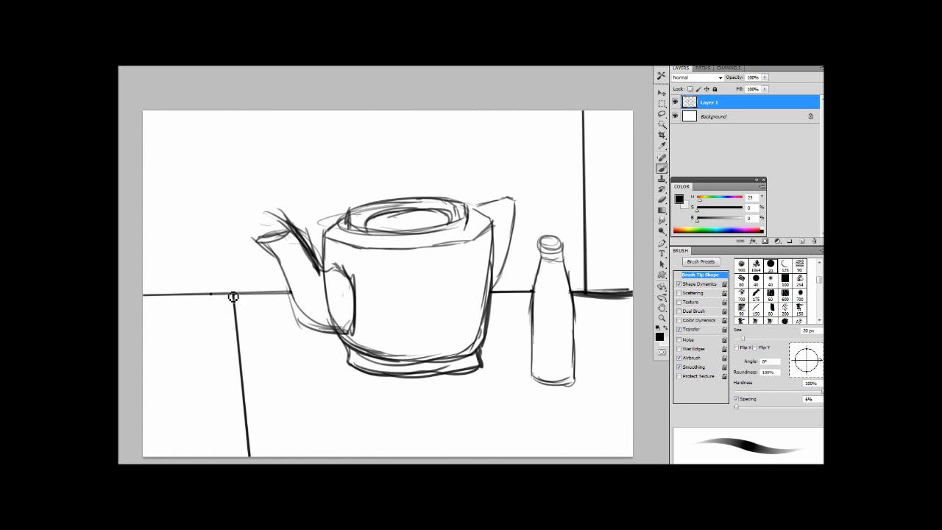
left_click_drag(233, 297, 235, 307)
- Enlarge and reposition the sketch with Free Transform so the teapot and bottle fill more of the canvas
key("ctrl+t")
mouse_move(143, 111)
left_mouse_down()
mouse_move(122, 145)
mouse_move(131, 153)
left_mouse_up()
mouse_move(397, 319)
left_mouse_down()
mouse_move(381, 186)
mouse_move(389, 258)
left_mouse_up()
left_click_drag(75, 116, 57, 107)
left_click_drag(457, 268, 466, 282)
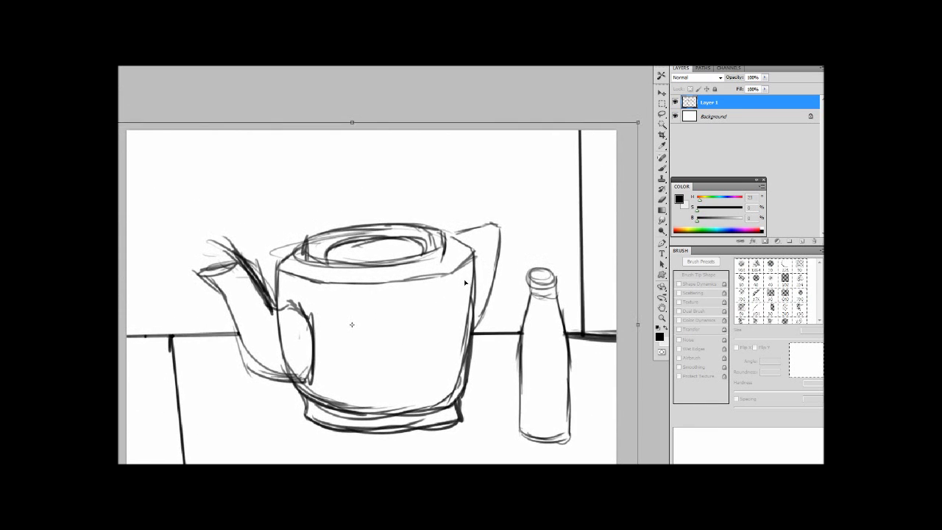
key("Return")
- Lower the rough sketch layer's opacity to a faint guide and add a new layer above it
left_click(763, 179)
left_click(765, 77)
left_click_drag(769, 89, 724, 89)
left_click(802, 242)
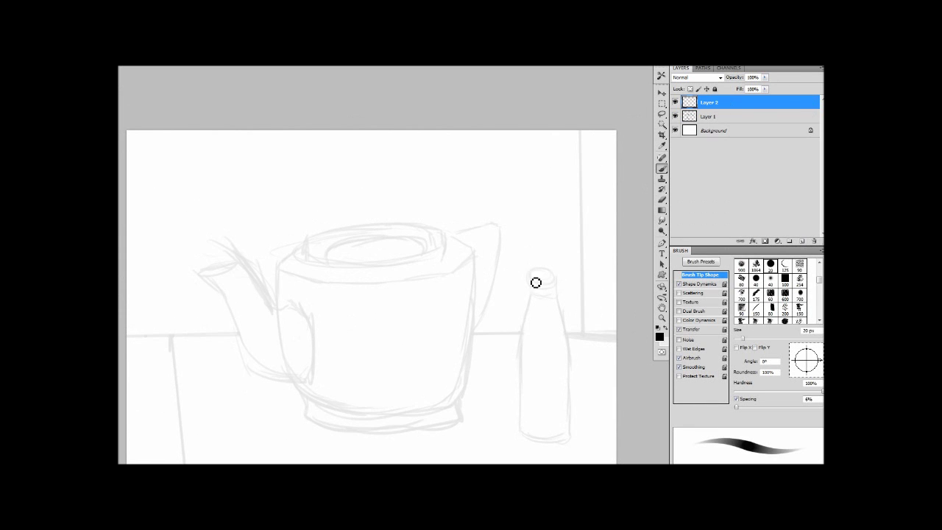
- Outline the teapot's left front facet and its spout with oval opening over the faint sketch using a 20 px brush
key("bracketleft")
key("bracketleft")
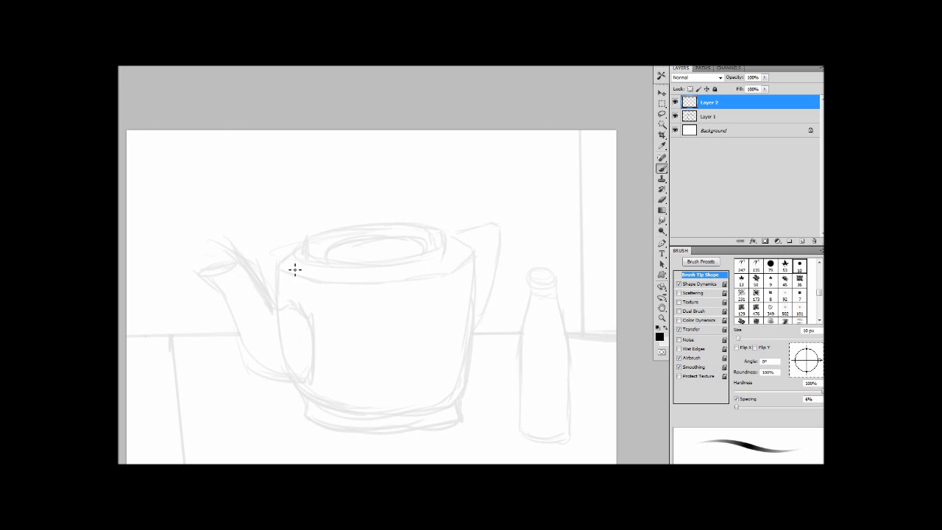
key("bracketright")
mouse_move(276, 262)
left_mouse_down()
mouse_move(323, 290)
mouse_move(334, 406)
left_mouse_up()
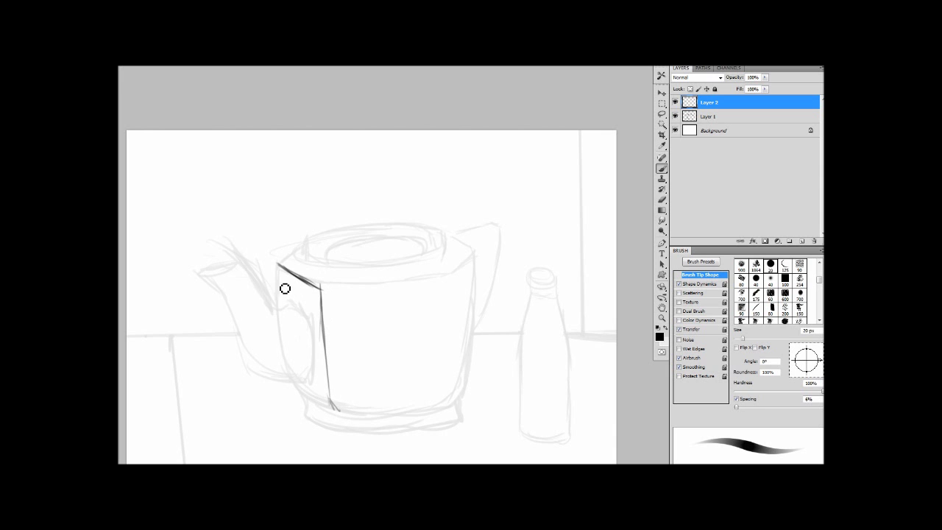
mouse_move(276, 263)
left_mouse_down()
mouse_move(291, 311)
mouse_move(279, 307)
mouse_move(304, 318)
mouse_move(316, 347)
mouse_move(311, 389)
left_mouse_up()
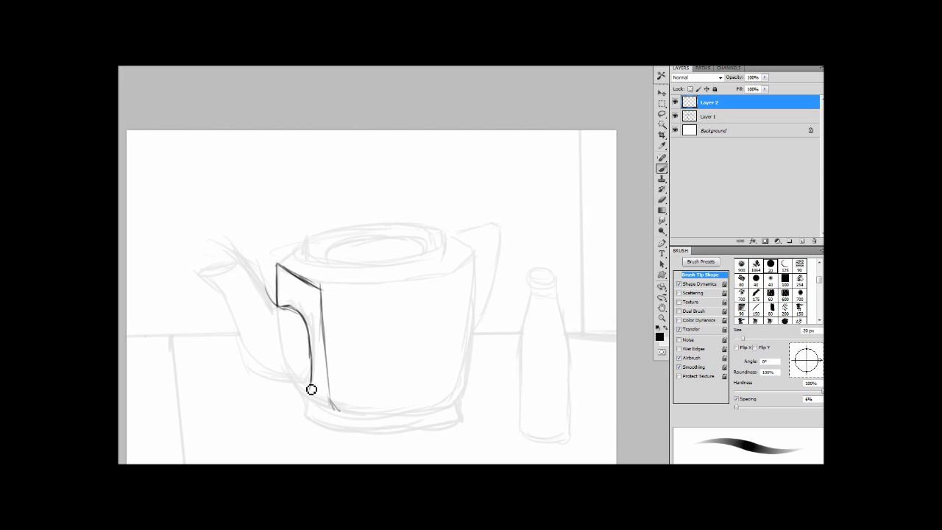
left_click_drag(232, 326, 285, 388)
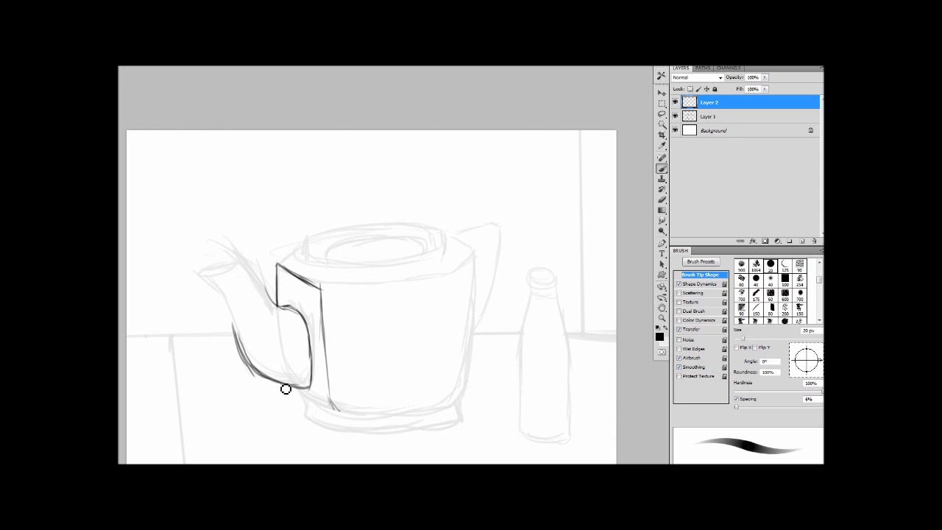
mouse_move(222, 288)
left_mouse_down()
mouse_move(235, 328)
mouse_move(232, 300)
left_mouse_up()
mouse_move(237, 263)
left_mouse_down()
mouse_move(260, 288)
mouse_move(229, 271)
left_mouse_up()
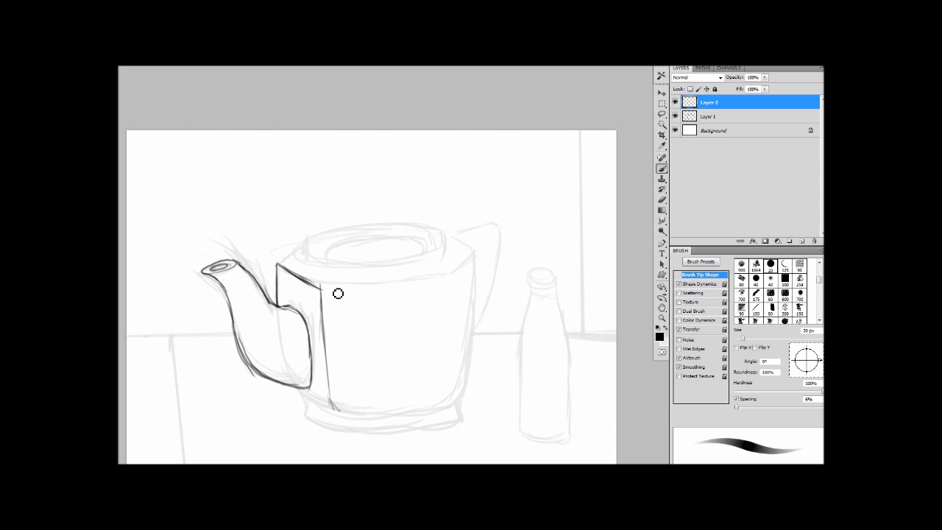
- Outline the teapot body's shoulder, lower edge and right side, and draw the rounded base rim beneath it
mouse_move(285, 263)
left_mouse_down()
mouse_move(305, 248)
mouse_move(282, 274)
mouse_move(285, 305)
mouse_move(456, 277)
left_mouse_up()
mouse_move(298, 389)
left_mouse_down()
mouse_move(389, 421)
mouse_move(452, 410)
mouse_move(462, 394)
left_mouse_up()
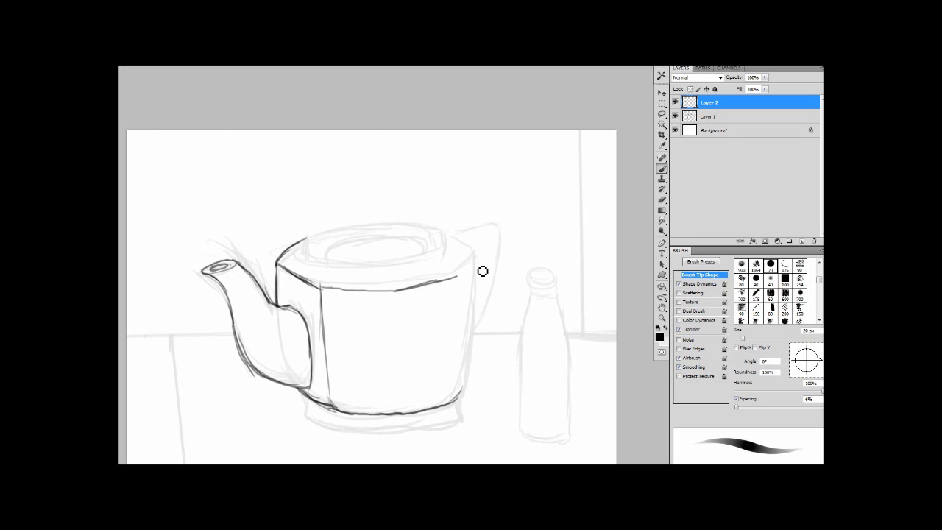
left_click_drag(479, 269, 461, 397)
mouse_move(478, 255)
left_mouse_down()
mouse_move(474, 271)
mouse_move(478, 258)
left_mouse_up()
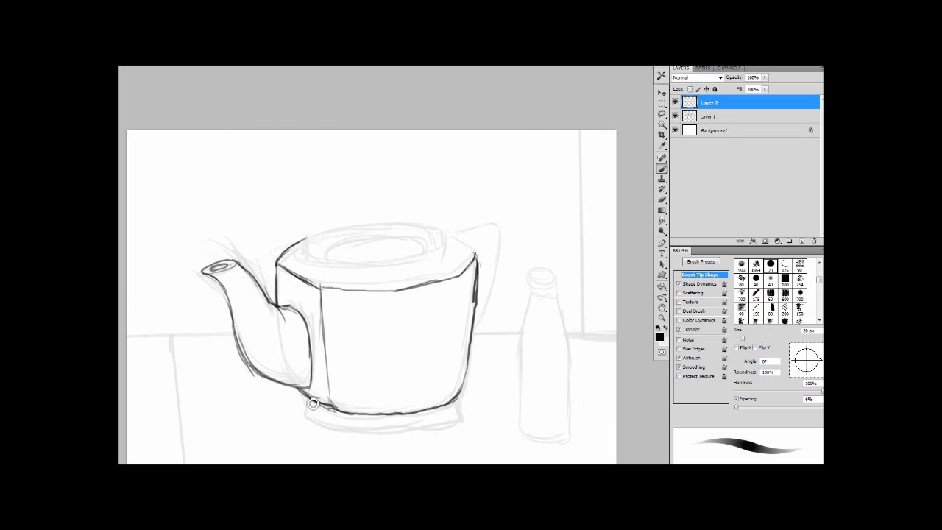
mouse_move(301, 391)
left_mouse_down()
mouse_move(308, 413)
mouse_move(387, 439)
mouse_move(457, 422)
mouse_move(461, 405)
mouse_move(460, 414)
left_mouse_up()
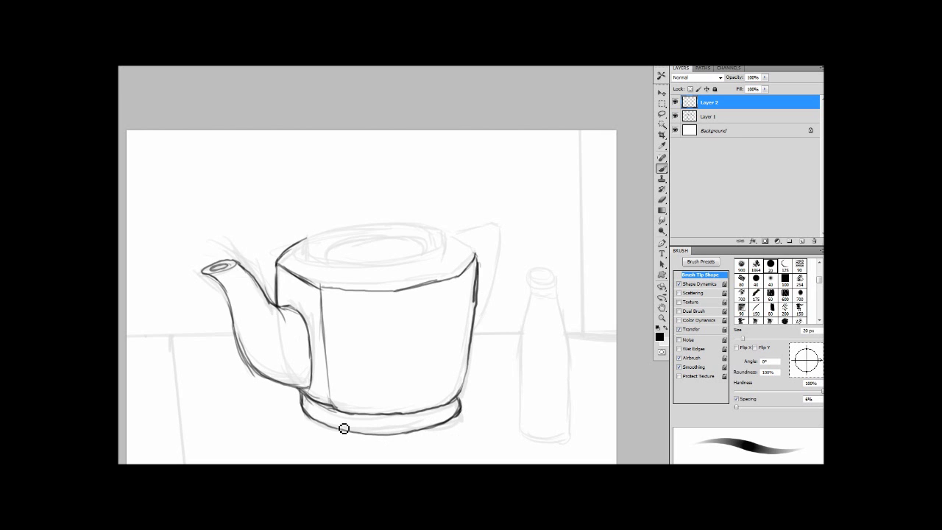
mouse_move(306, 400)
left_mouse_down()
mouse_move(353, 424)
mouse_move(418, 423)
mouse_move(459, 405)
left_mouse_up()
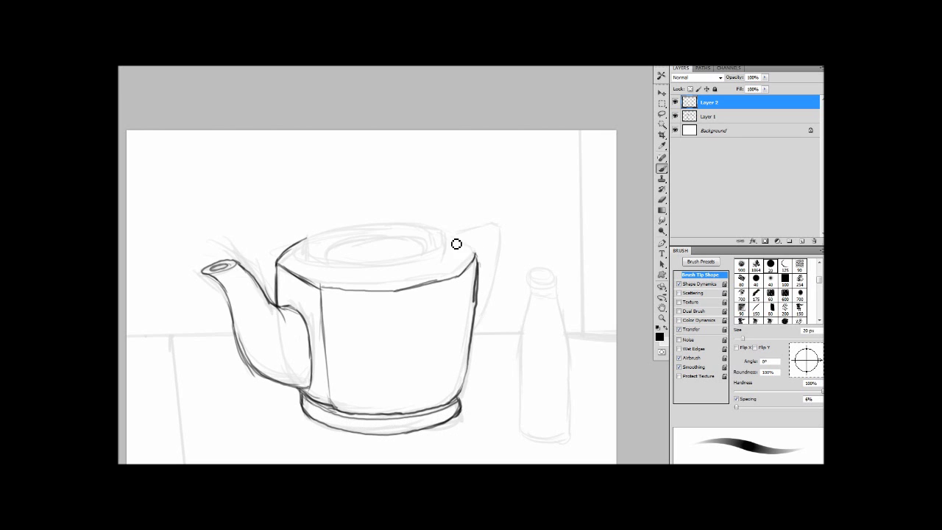
- Draw the teapot's angular handle with inner and outer contours joining the shoulder to the right side
mouse_move(477, 255)
left_mouse_down()
mouse_move(445, 235)
mouse_move(458, 244)
mouse_move(499, 231)
left_mouse_up()
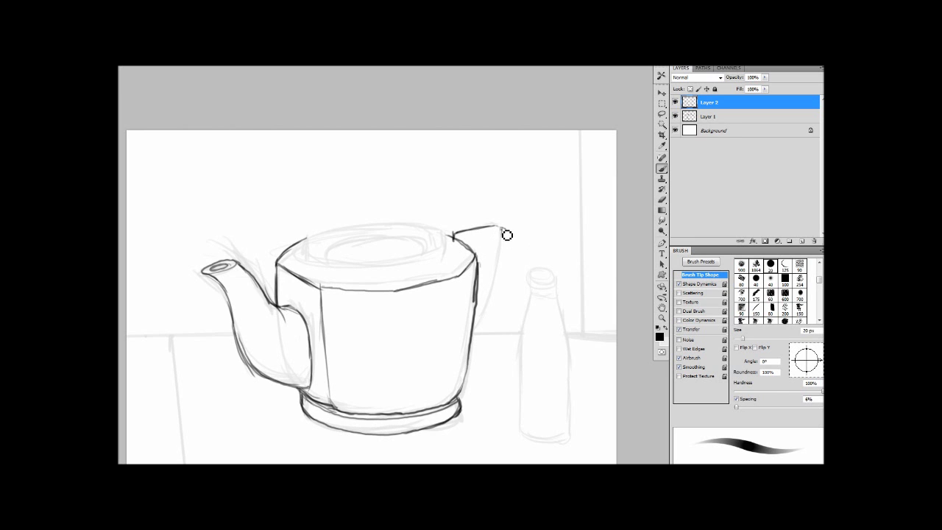
left_click_drag(507, 234, 486, 320)
mouse_move(499, 215)
left_mouse_down()
mouse_move(520, 231)
mouse_move(518, 244)
mouse_move(477, 333)
left_mouse_up()
mouse_move(439, 224)
left_mouse_down()
mouse_move(497, 217)
mouse_move(499, 241)
mouse_move(476, 262)
mouse_move(482, 233)
mouse_move(503, 230)
left_mouse_up()
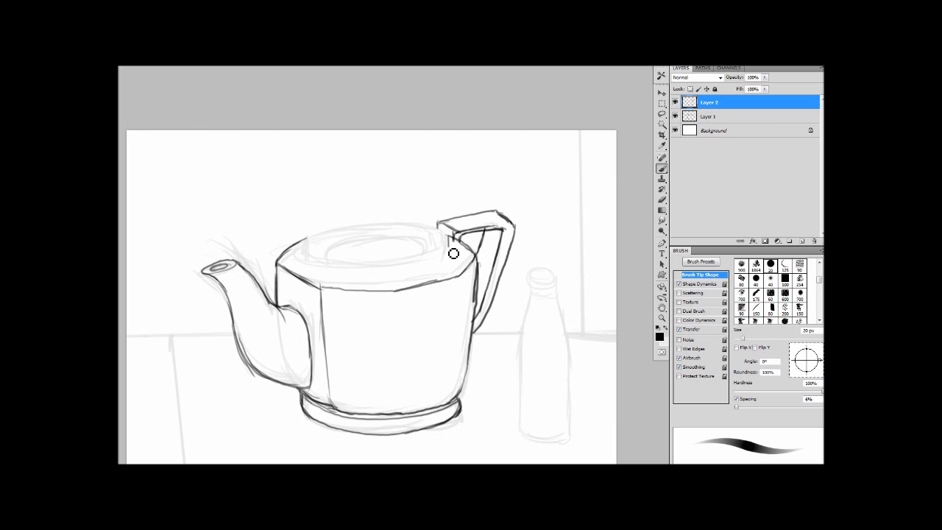
- Draw the raised oval lid rim on top of the teapot, including its inner front edge
mouse_move(308, 239)
left_mouse_down()
mouse_move(307, 252)
mouse_move(368, 273)
mouse_move(425, 268)
left_mouse_up()
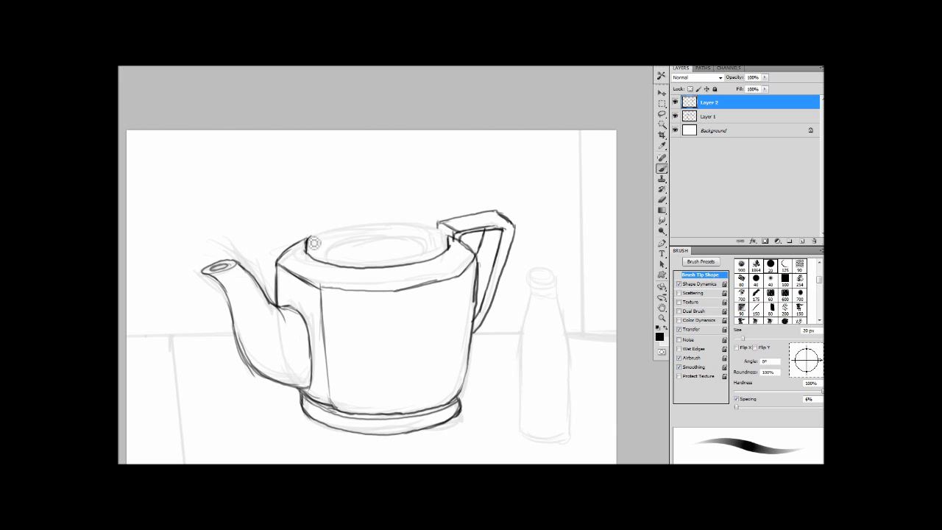
mouse_move(309, 240)
left_mouse_down()
mouse_move(351, 225)
mouse_move(443, 233)
left_mouse_up()
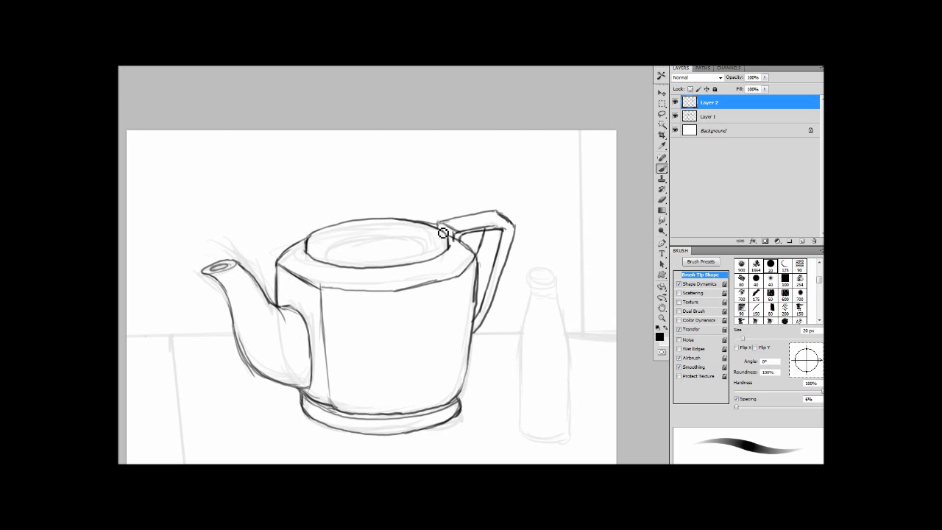
mouse_move(317, 245)
left_mouse_down()
mouse_move(389, 258)
mouse_move(446, 246)
left_mouse_up()
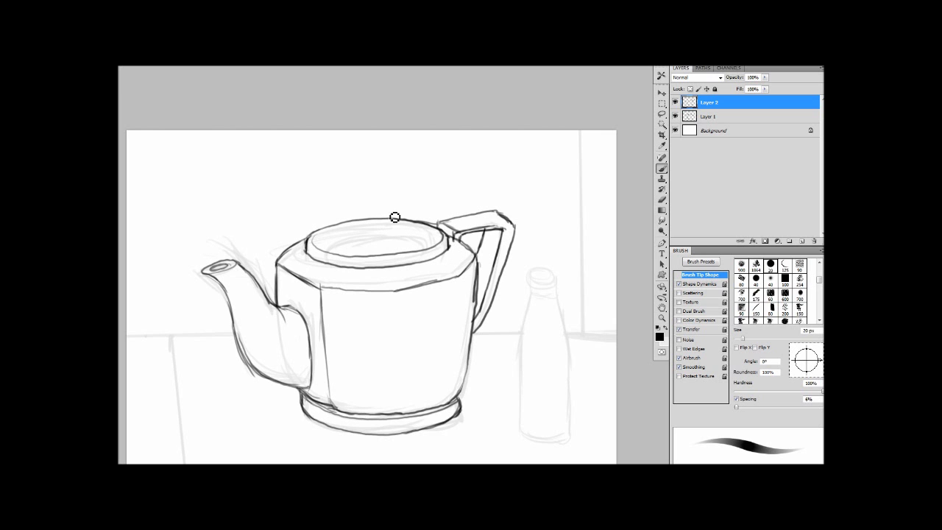
- Add the remaining vertical facet edges to the teapot body and the recessed inner ellipses to its lid
left_click_drag(397, 293, 408, 408)
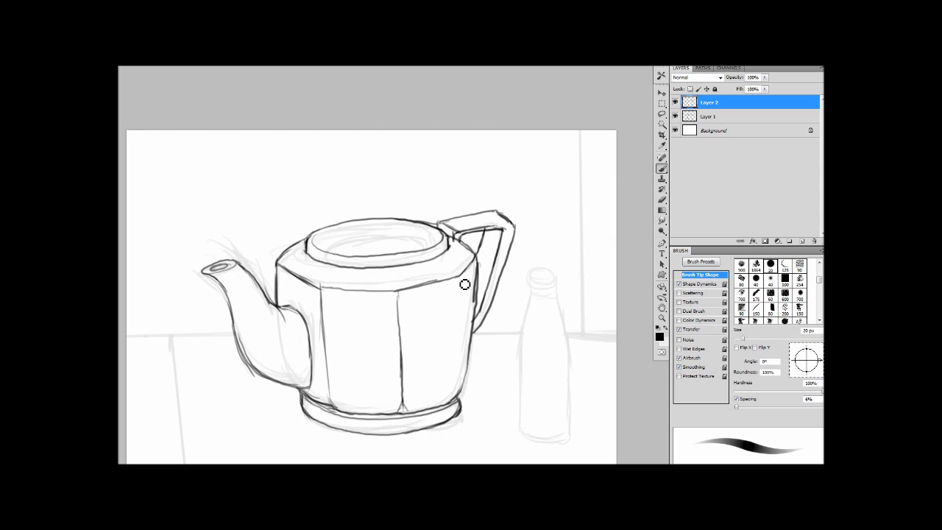
left_click_drag(460, 281, 452, 401)
mouse_move(343, 253)
left_mouse_down()
mouse_move(370, 239)
mouse_move(420, 242)
mouse_move(430, 253)
mouse_move(347, 252)
mouse_move(355, 237)
mouse_move(342, 255)
mouse_move(390, 235)
mouse_move(430, 249)
left_mouse_up()
mouse_move(315, 247)
left_mouse_down()
mouse_move(358, 222)
mouse_move(445, 234)
left_mouse_up()
- Erase stray lines along the lid rim and handle corner, and redraw the handle's top contour more sharply
key("e")
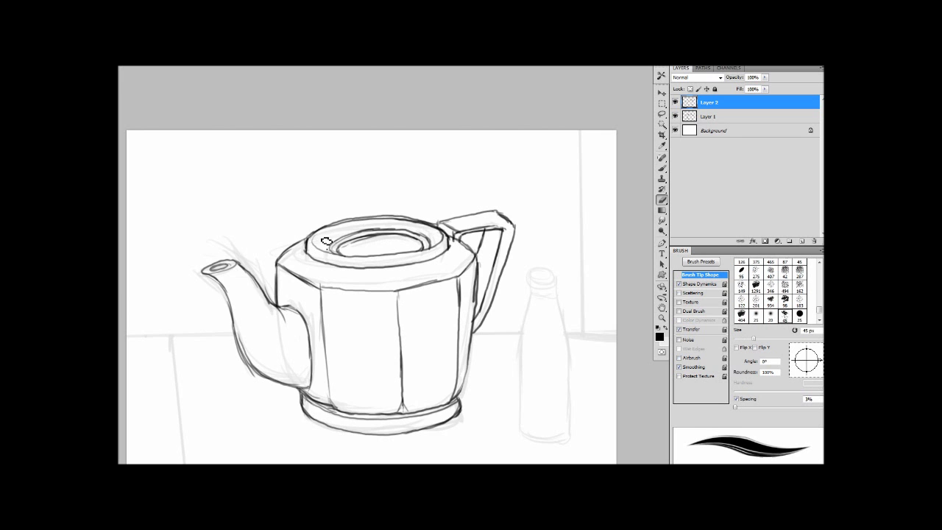
left_click_drag(335, 227, 433, 227)
mouse_move(505, 222)
left_mouse_down()
mouse_move(509, 236)
mouse_move(495, 212)
mouse_move(444, 227)
mouse_move(497, 212)
left_mouse_up()
key("b")
mouse_move(439, 223)
left_mouse_down()
mouse_move(456, 235)
mouse_move(514, 226)
left_mouse_up()
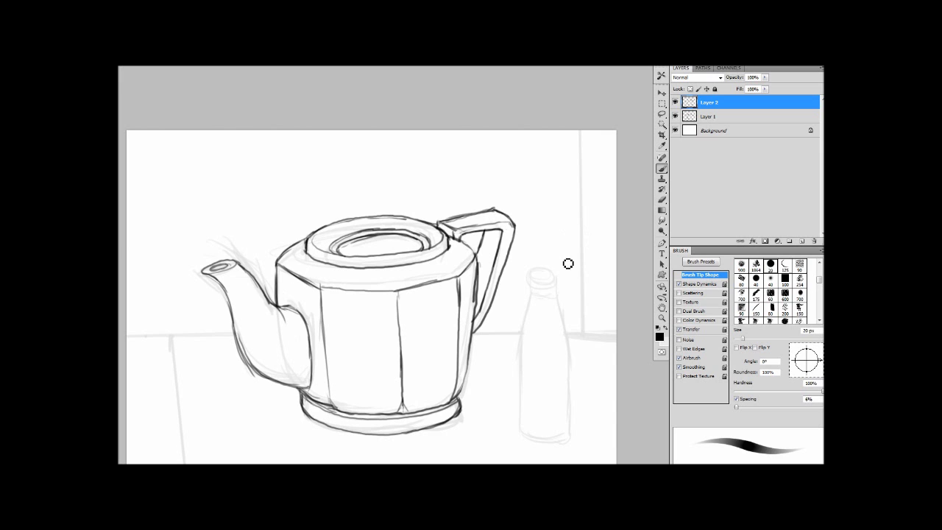
- Redraw the spout's lower contour as one smoother curve and erase the stray lines around it
left_click_drag(213, 279, 280, 293)
left_click_drag(214, 281, 269, 375)
mouse_move(237, 321)
left_mouse_down()
mouse_move(243, 349)
mouse_move(289, 393)
mouse_move(308, 393)
left_mouse_up()
key("e")
left_click_drag(254, 370, 292, 382)
left_click_drag(230, 305, 252, 370)
key("b")
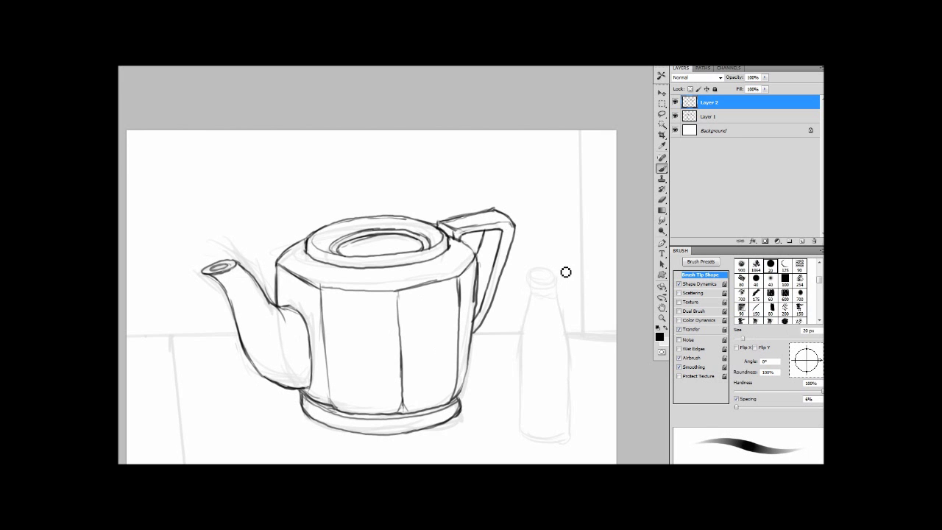
- Draw the bottle's cylindrical cap with a lower band and neck ring, cleaning up its lines with the eraser
mouse_move(565, 273)
left_mouse_down()
mouse_move(557, 271)
mouse_move(572, 283)
mouse_move(552, 272)
mouse_move(543, 295)
mouse_move(579, 299)
left_mouse_up()
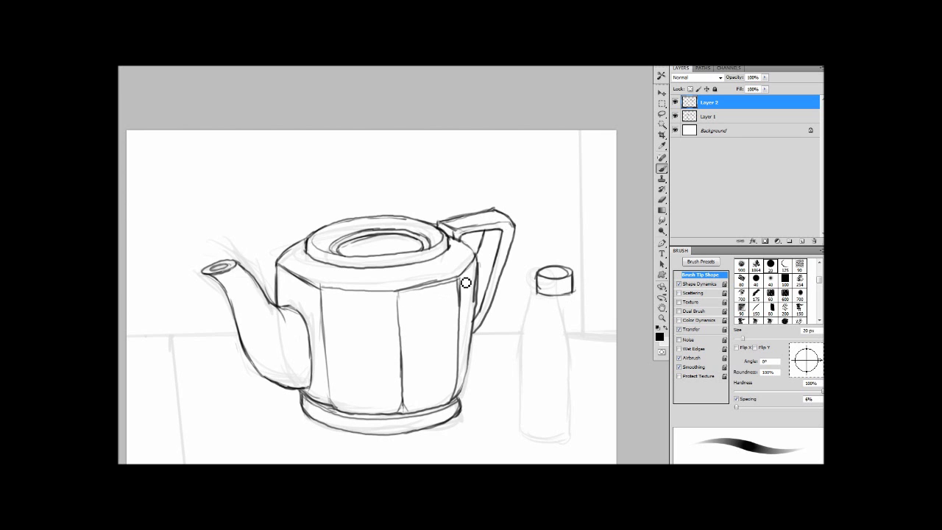
left_click_drag(467, 283, 481, 259)
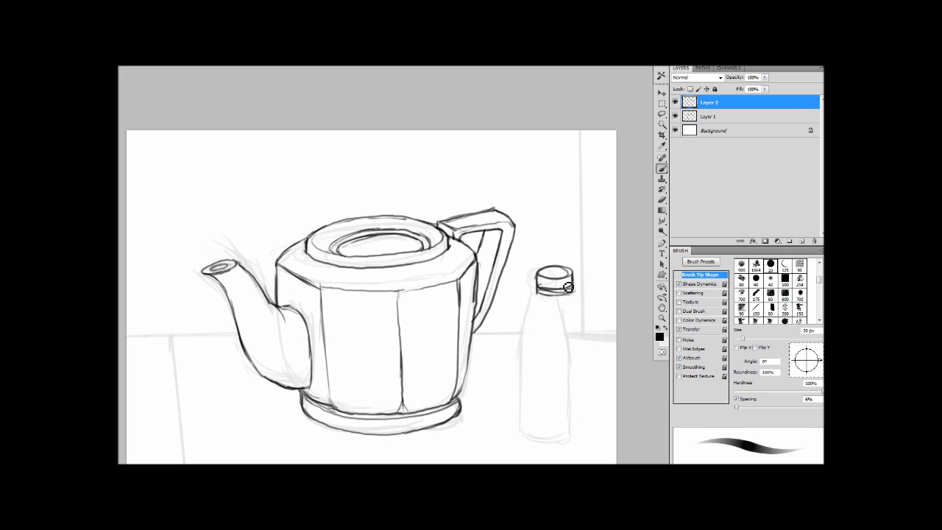
key("e")
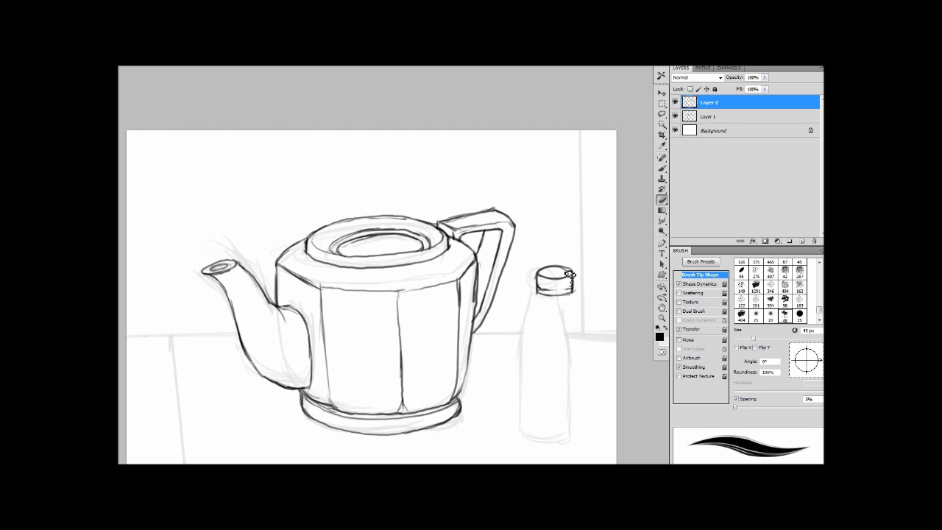
key("b")
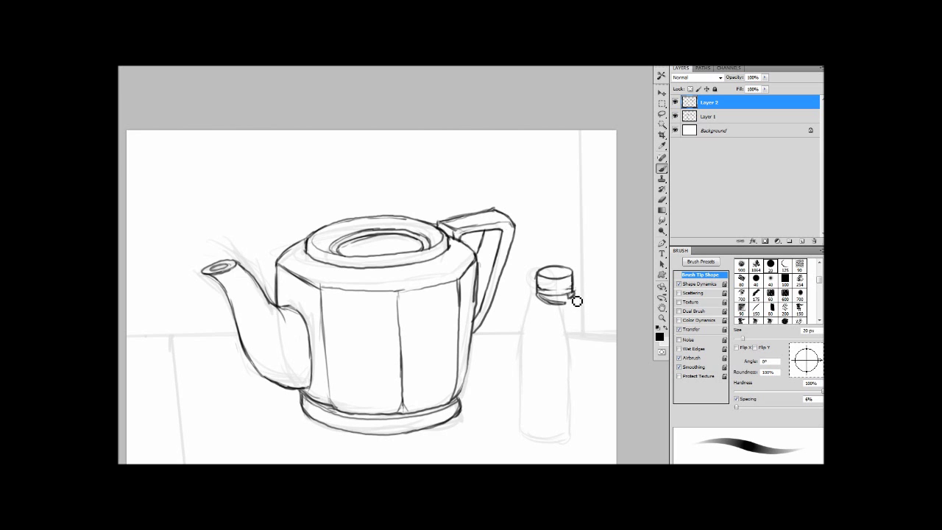
- Draw the bottle's tapering sides and curved base below the neck, and erase the stray lines around the base
left_click_drag(536, 297, 527, 352)
mouse_move(573, 302)
left_mouse_down()
mouse_move(589, 366)
mouse_move(533, 361)
left_mouse_up()
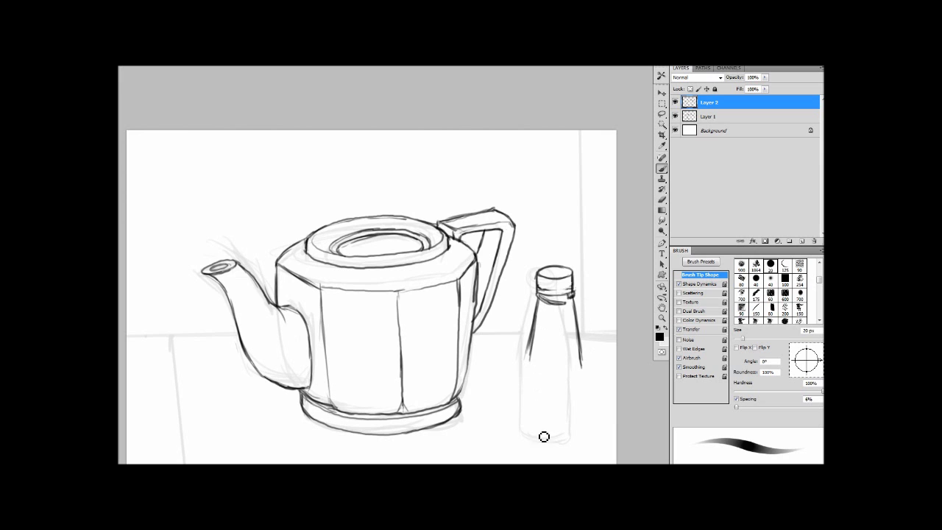
mouse_move(525, 426)
left_mouse_down()
mouse_move(556, 426)
mouse_move(582, 441)
mouse_move(555, 441)
mouse_move(584, 435)
left_mouse_up()
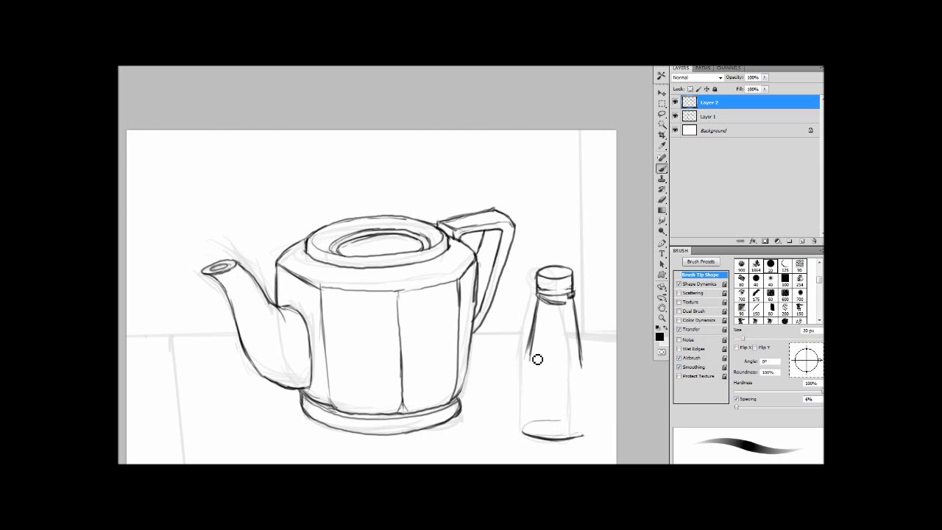
left_click_drag(533, 351, 524, 433)
left_click_drag(527, 378, 525, 442)
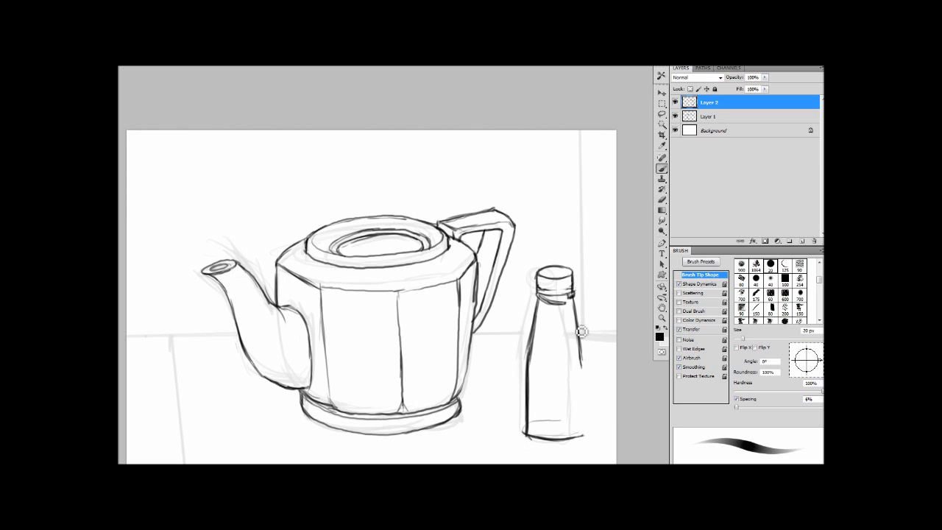
left_click_drag(582, 331, 586, 437)
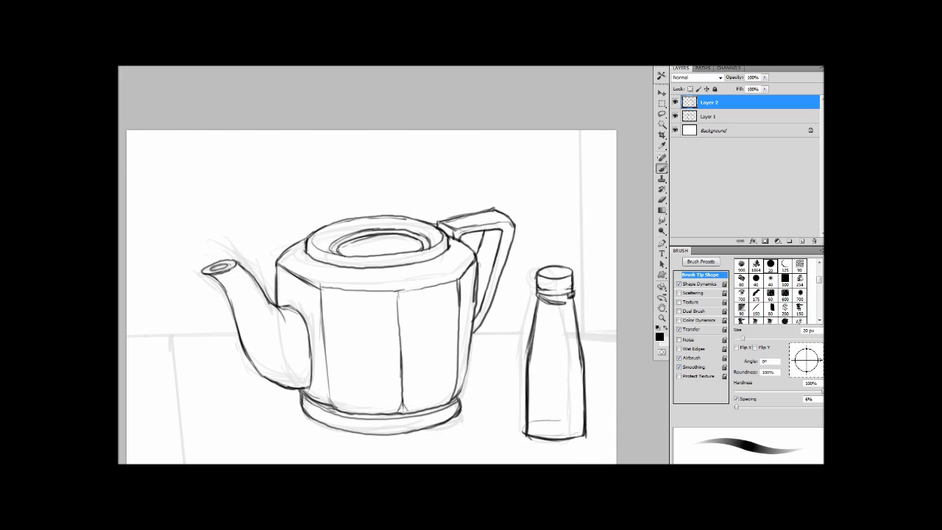
key("e")
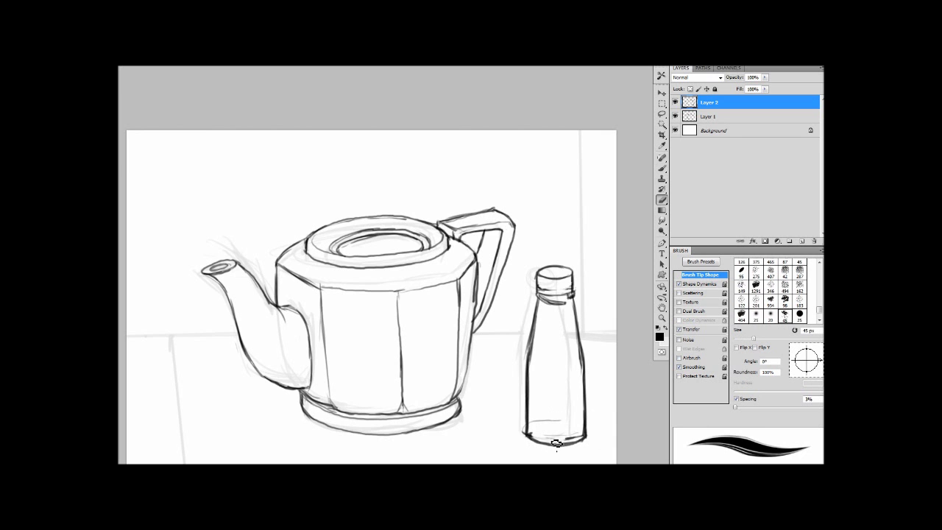
left_click_drag(556, 442, 560, 442)
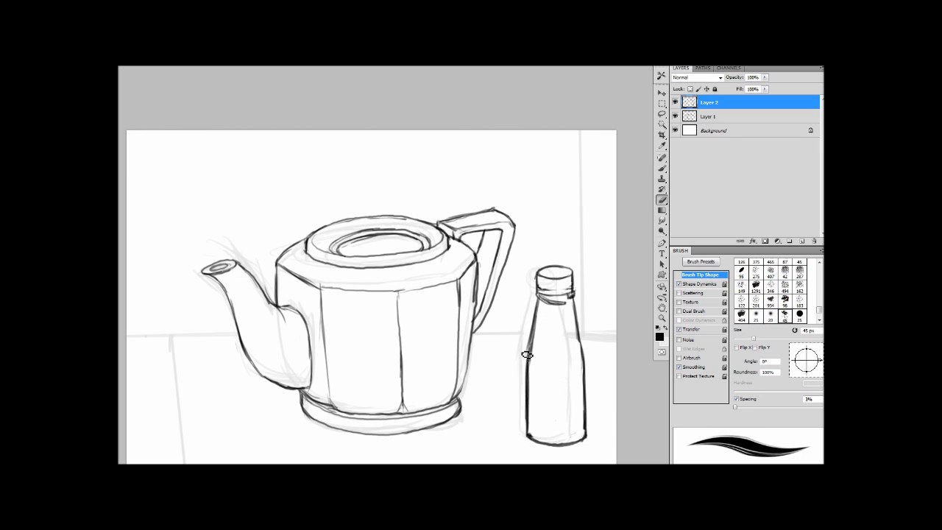
- Add curved ridge lines across the bottle's cap with the Brush
key("b")
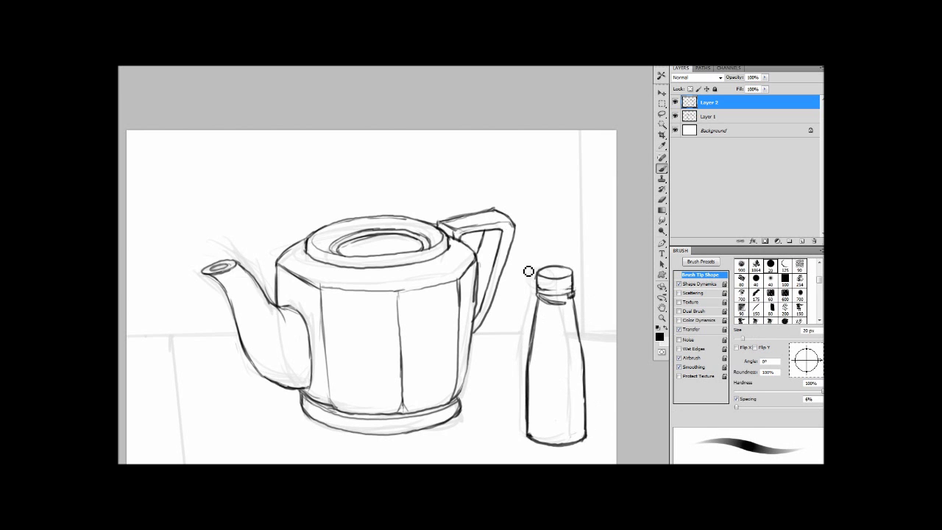
left_click_drag(539, 280, 572, 282)
left_click_drag(539, 288, 573, 295)
- Lasso the whole bottle, nudge it slightly up and to the left, and deselect it
key("l")
mouse_move(536, 264)
left_mouse_down()
mouse_move(612, 414)
mouse_move(543, 259)
left_mouse_up()
key("v")
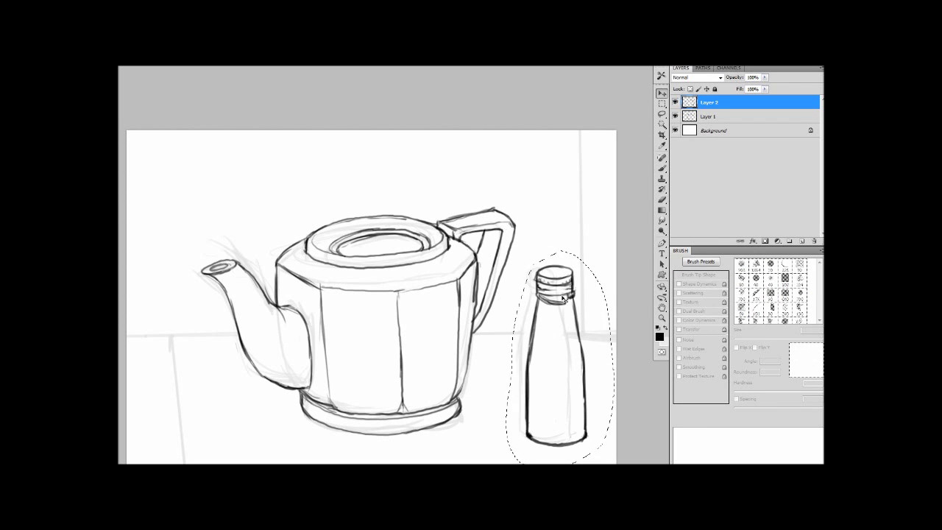
left_click_drag(561, 299, 561, 295)
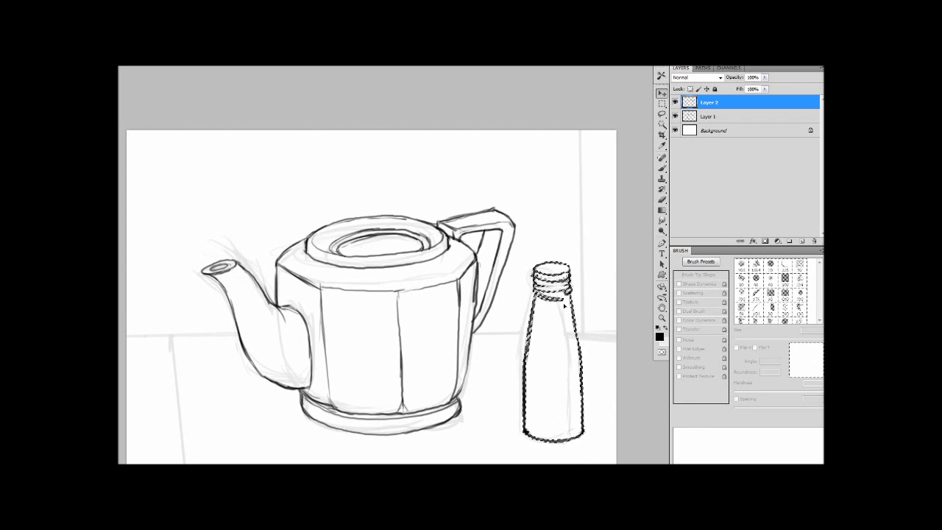
key("ctrl+d")
- Create a new layer and draw the table's straight back edge across the canvas, adjusting its placement with Free Transform
key("b")
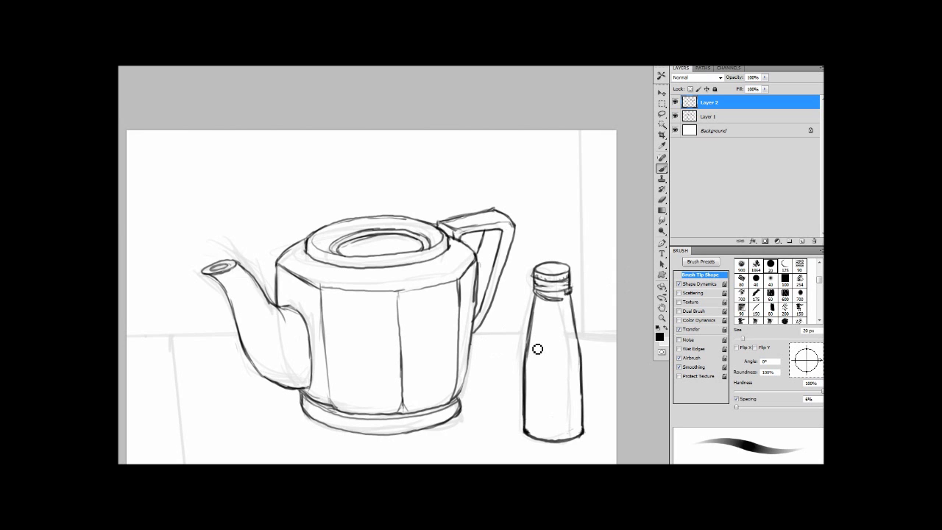
left_click_drag(471, 344, 529, 342)
key("ctrl+z")
left_click(802, 242)
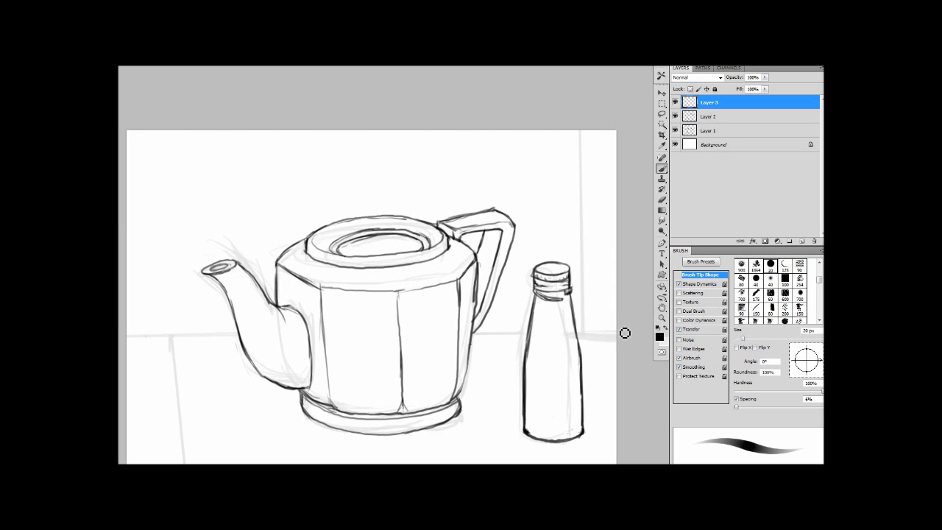
left_click(135, 354, "shift")
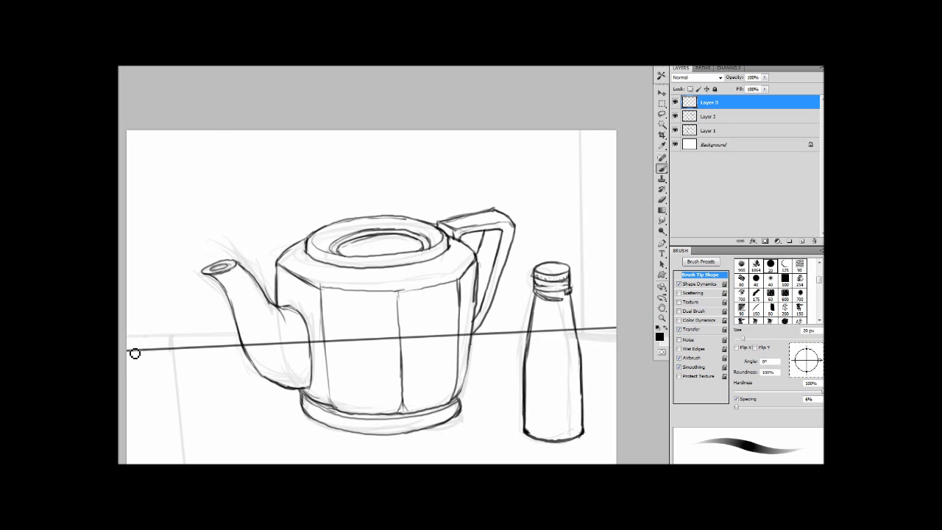
key("ctrl+z")
left_click(125, 361, "shift")
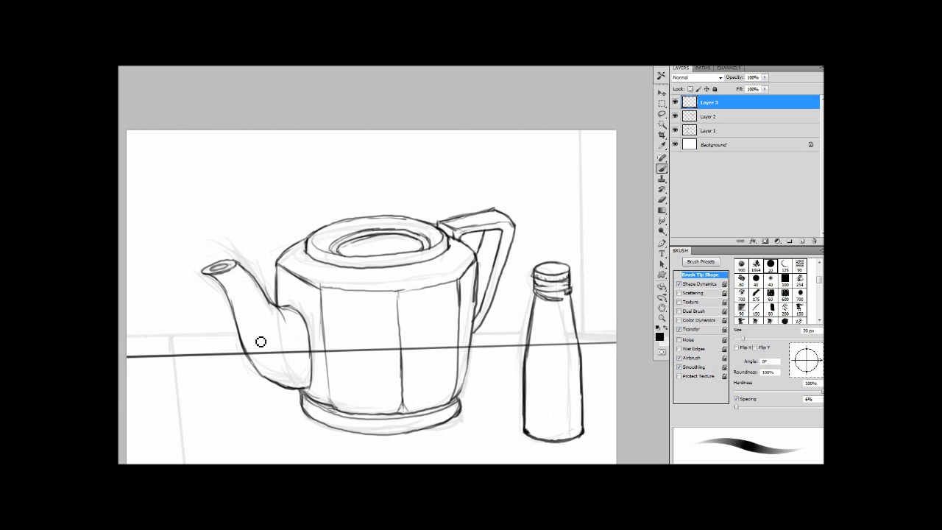
key("ctrl+t")
key("Return")
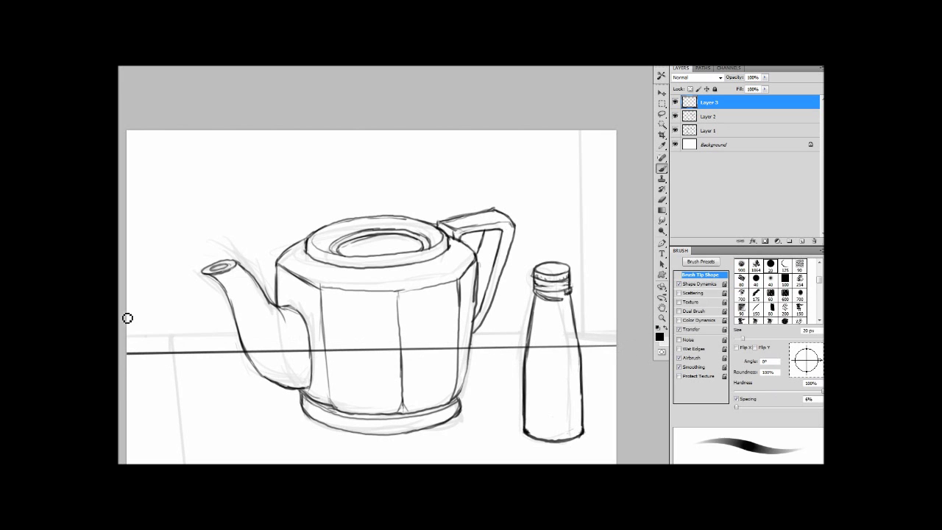
- Erase the table's back edge where it crosses the teapot and the bottle
key("e")
mouse_move(263, 351)
left_mouse_down()
mouse_move(353, 376)
mouse_move(434, 357)
mouse_move(471, 345)
left_mouse_up()
left_click_drag(530, 344, 576, 340)
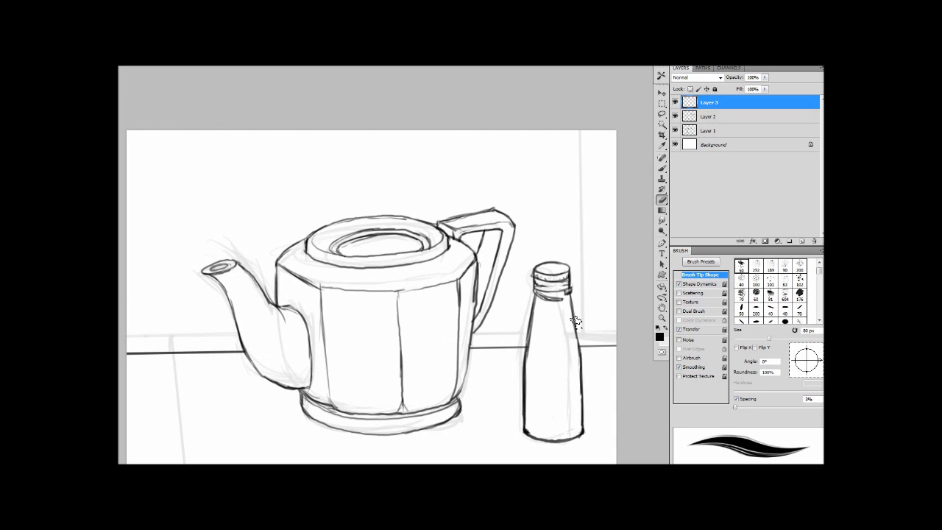
- Draw a straight vertical wall line behind the bottle and a slanted table side edge running down to the canvas border
key("b")
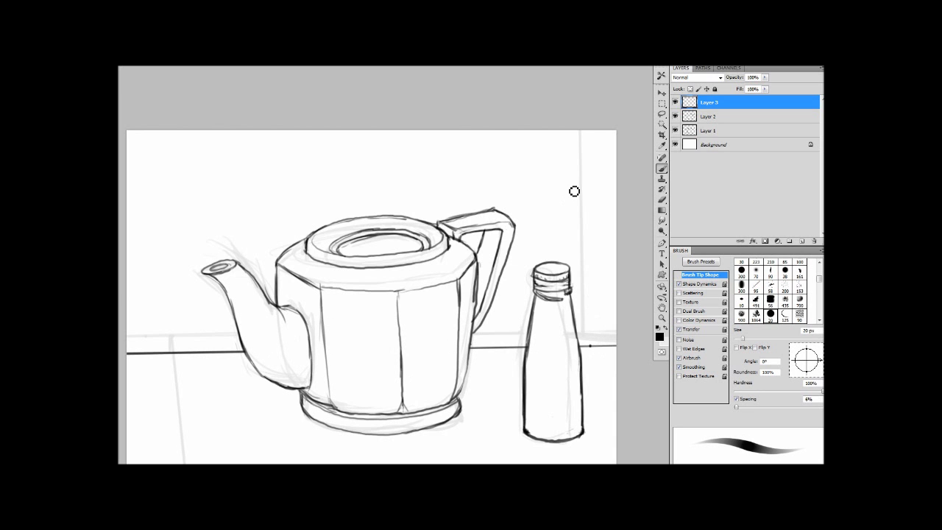
left_click(590, 129, "shift")
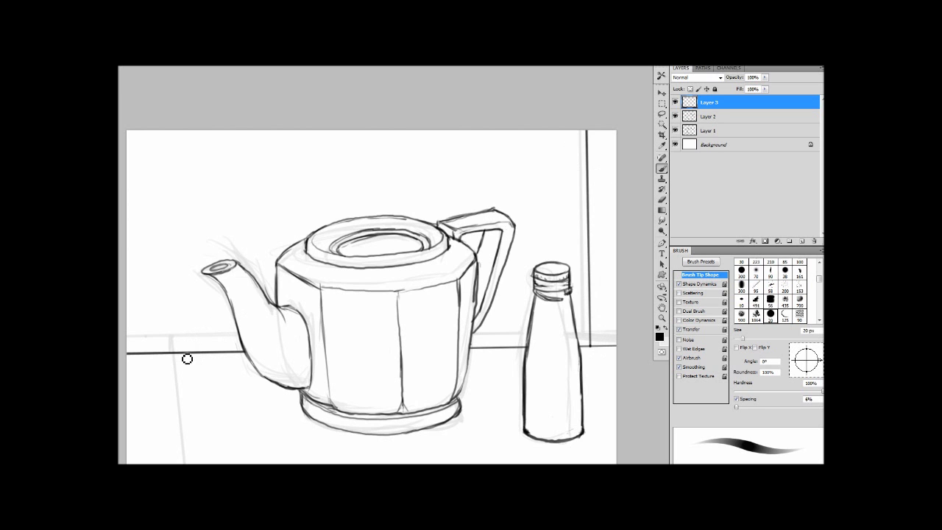
scroll(197, 447, "down", 2)
left_click(191, 452, "shift")
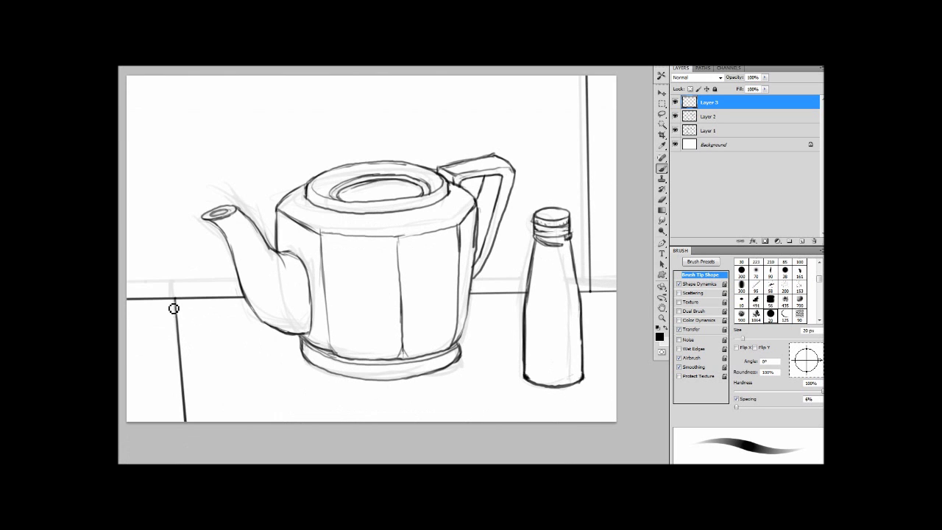
- Draw a second straight line just below the table's back edge and erase it where it crosses the teapot and bottle
left_click(630, 313, "shift")
key("e")
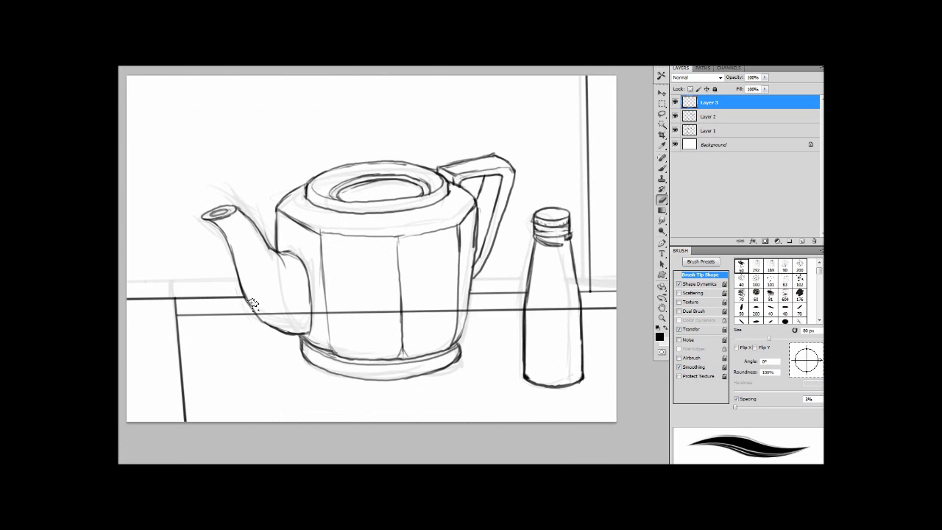
mouse_move(251, 307)
left_mouse_down()
mouse_move(300, 302)
mouse_move(365, 325)
mouse_move(454, 318)
left_mouse_up()
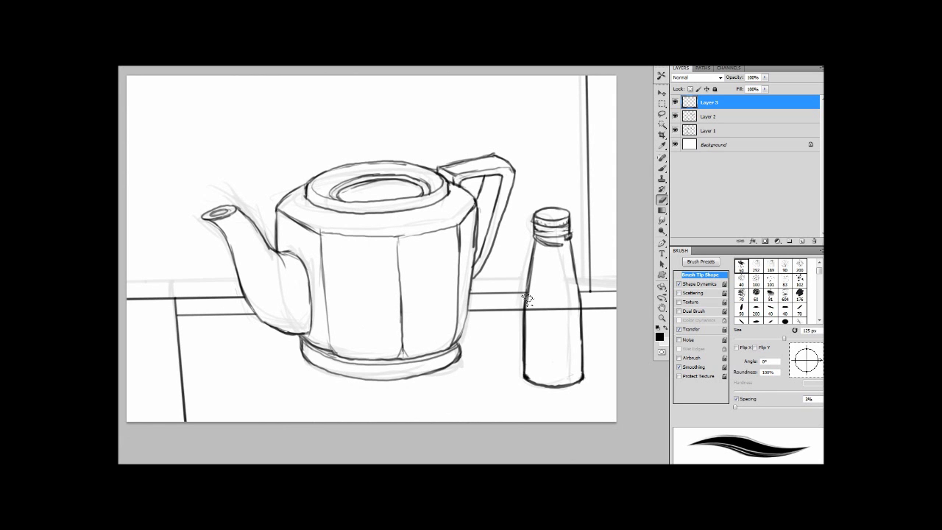
left_click_drag(527, 298, 576, 318)
- Reinforce the table's slanted side edge with another straight line and erase the back edge extending beyond it
key("b")
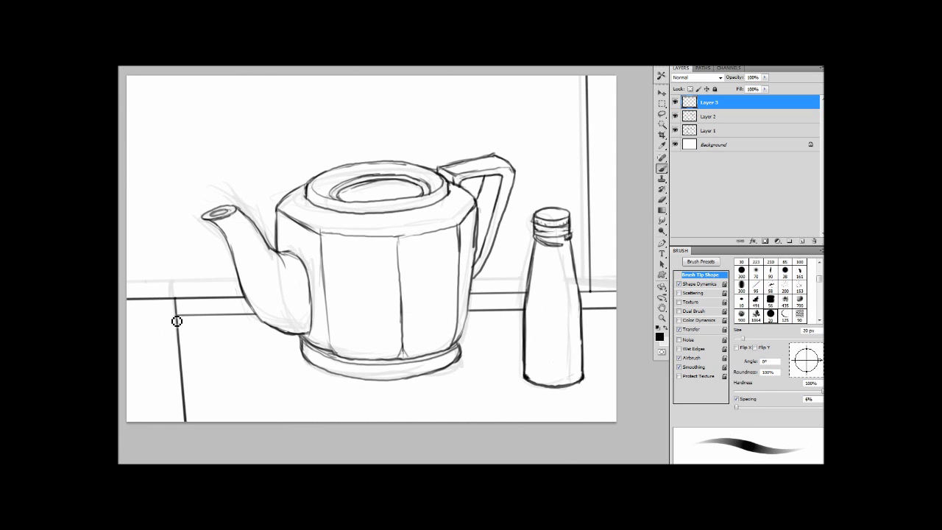
left_click(184, 421)
left_click(174, 297, "shift")
key("e")
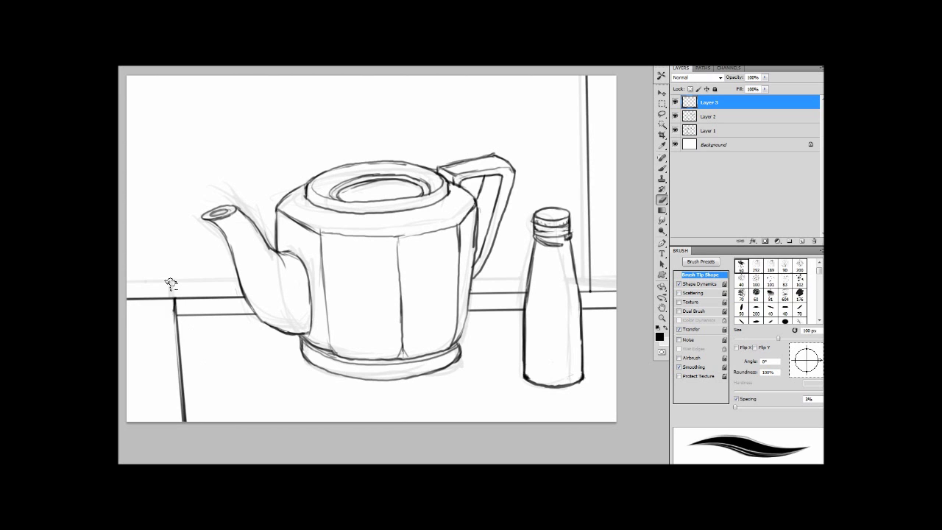
left_click_drag(161, 297, 134, 294)
- Draw a parallel line beside the slanted table edge and a near-horizontal line from its upper end to the canvas border
key("b")
mouse_move(181, 426)
left_mouse_down()
mouse_move(178, 324)
mouse_move(184, 352)
mouse_move(177, 327)
mouse_move(145, 315)
mouse_move(159, 326)
mouse_move(127, 316)
left_mouse_up()
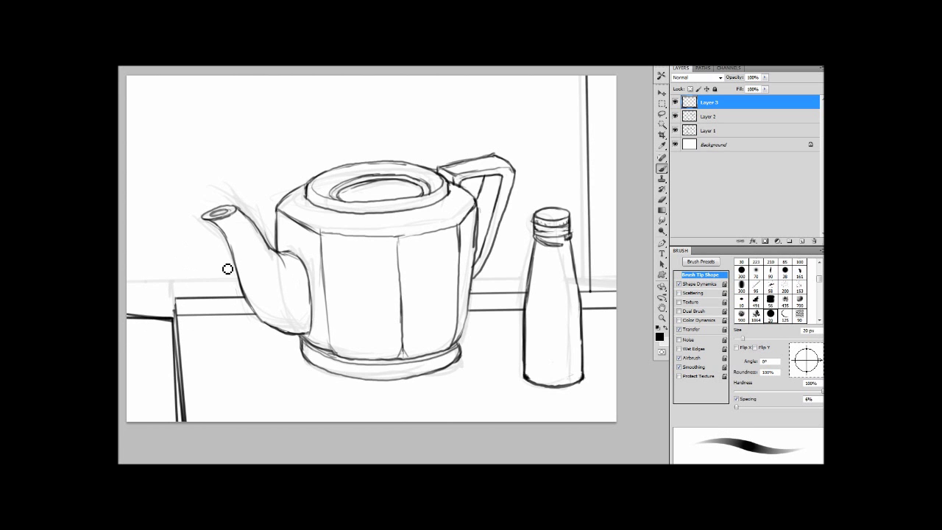
- Hide the rough sketch on Layer 1 and add a new layer directly beneath Layer 2
mouse_move(471, 230)
left_mouse_down()
mouse_move(461, 253)
mouse_move(515, 246)
left_mouse_up()
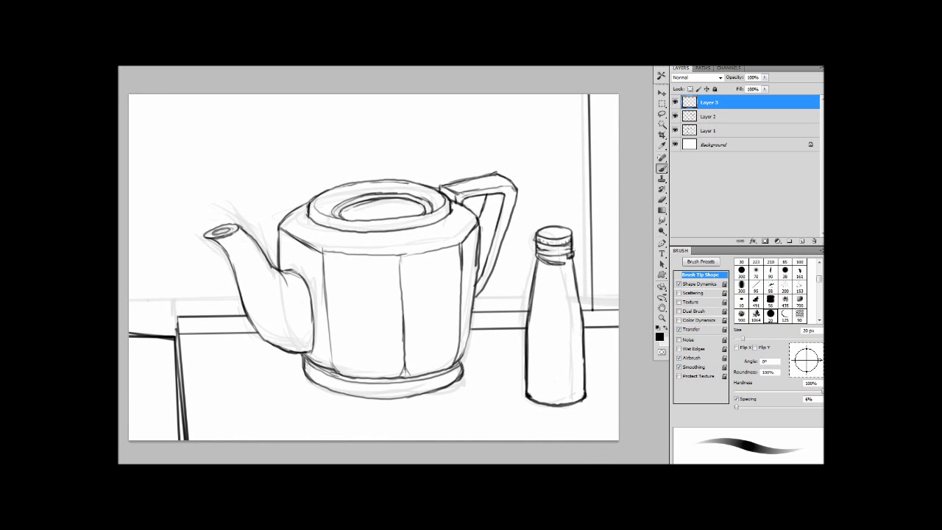
key("alt+Tab")
left_click(676, 130)
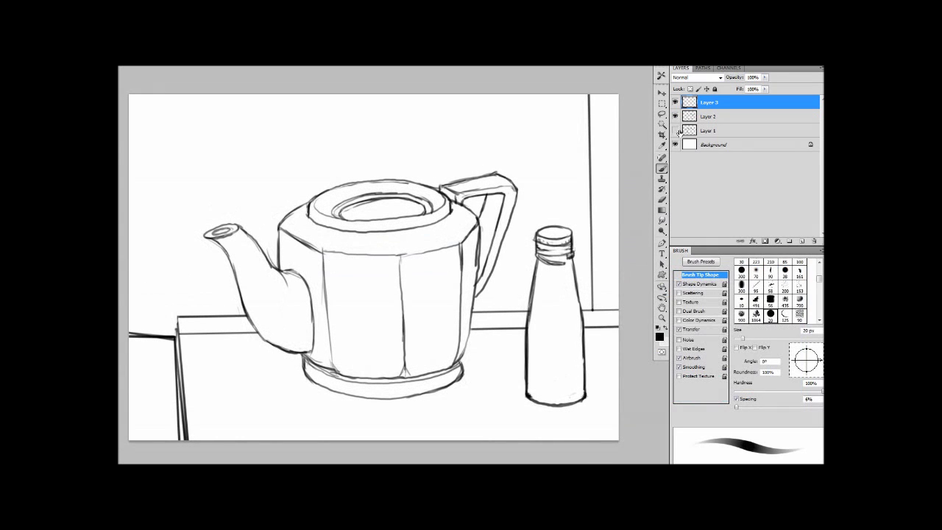
left_click(708, 117)
left_click(676, 117)
left_click(676, 116)
left_click(802, 242)
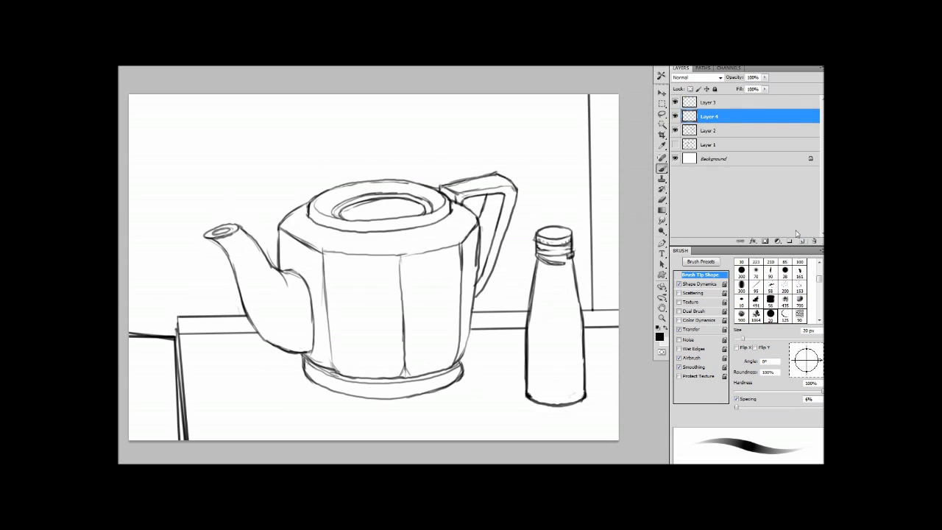
key("ctrl+bracketleft")
- Switch to a larger hard round brush at 150 px and set the foreground colour to a near-black grey
key("bracketright")
key("bracketright")
key("bracketright")
key("bracketright")
key("bracketright")
key("bracketright")
key("bracketright")
key("bracketright")
key("bracketright")
key("bracketright")
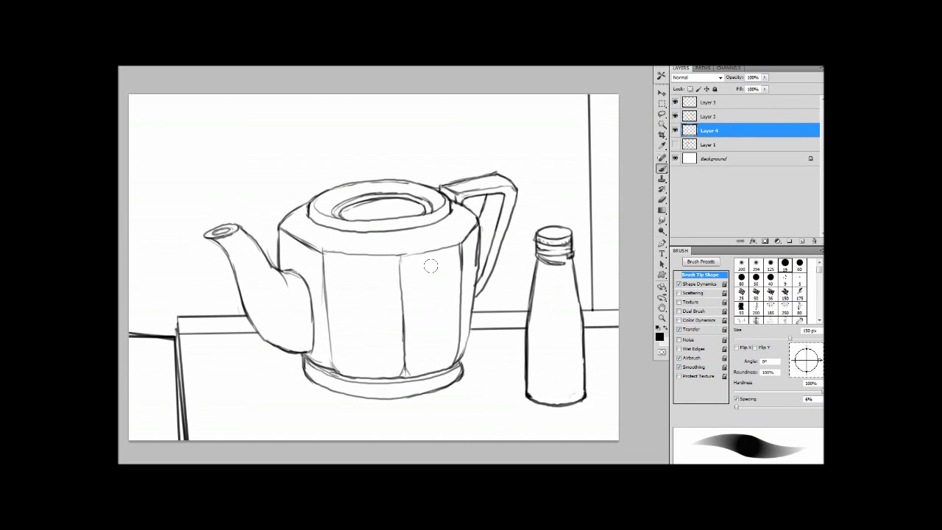
left_click(660, 339)
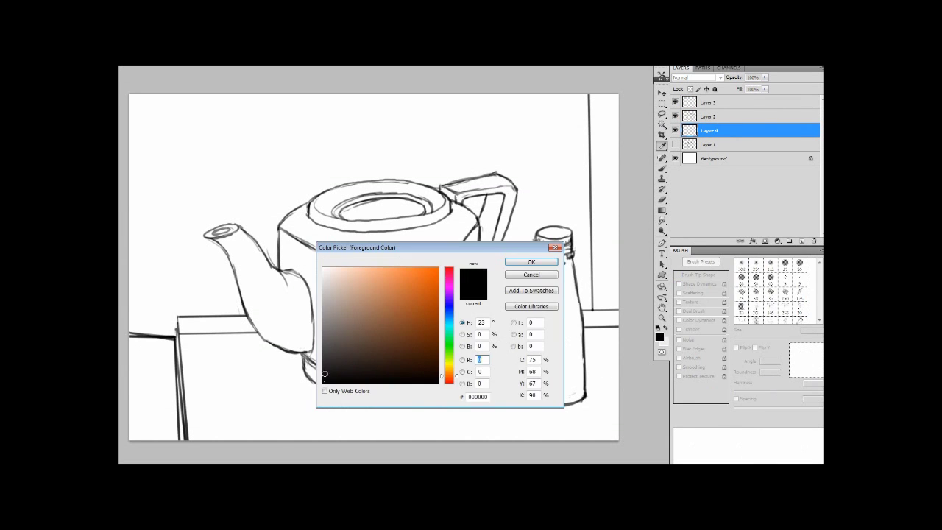
left_click(323, 373)
left_click(531, 264)
- Paint broad near-black strokes over the background and teapot, enlarging the brush to 300 px
left_click_drag(384, 118, 320, 169)
key("bracketright")
key("bracketright")
key("bracketright")
key("bracketright")
key("bracketright")
key("bracketright")
mouse_move(358, 135)
left_mouse_down()
mouse_move(312, 159)
mouse_move(161, 144)
mouse_move(138, 296)
left_mouse_up()
key("bracketright")
left_click_drag(203, 241, 267, 184)
mouse_move(207, 261)
left_mouse_down()
mouse_move(401, 192)
mouse_move(508, 173)
left_mouse_up()
left_click_drag(545, 121, 546, 151)
left_click_drag(537, 199, 445, 219)
left_click_drag(172, 277, 494, 273)
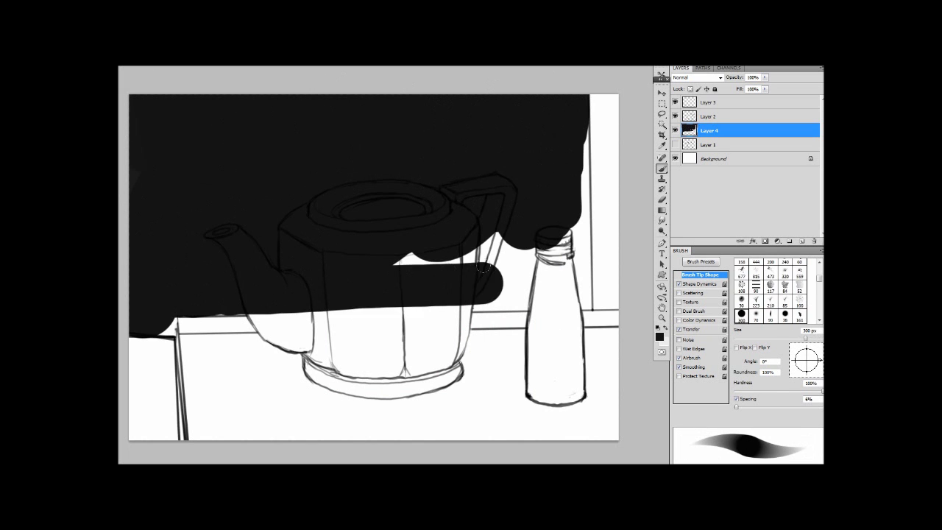
key("bracketright")
- Fill the whole of Layer 4 with the near-black foreground colour
key("alt+BackSpace")
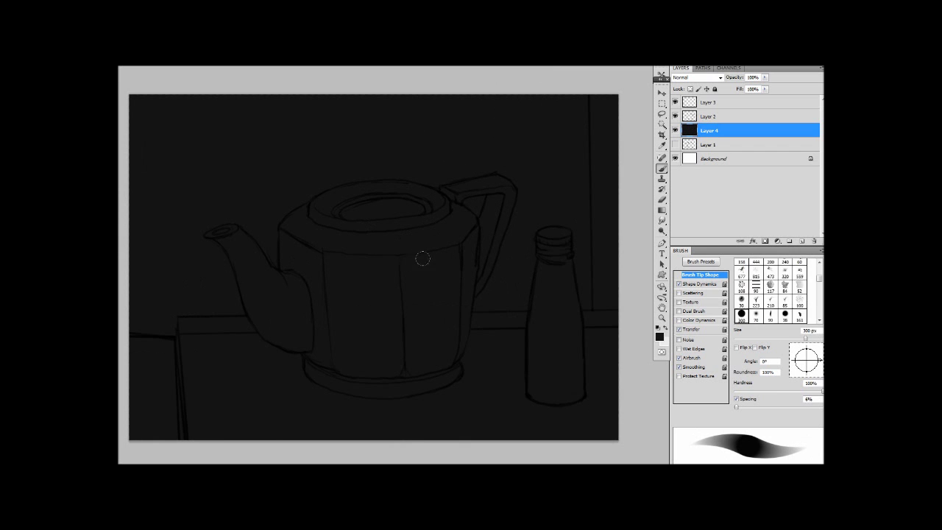
- Choose a slightly lighter dark grey and brush it broadly over the wall around the teapot's spout
left_click(660, 336)
key("Return")
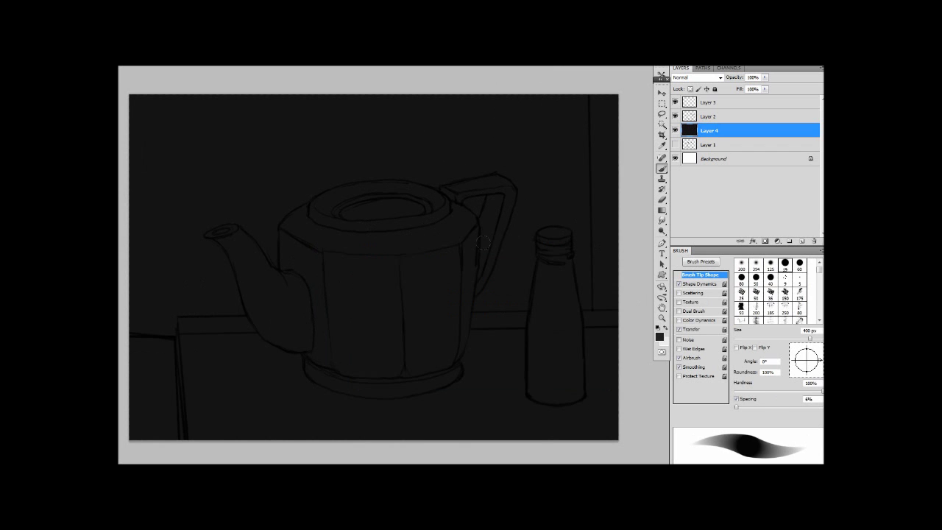
mouse_move(246, 197)
left_mouse_down()
mouse_move(237, 146)
mouse_move(244, 125)
mouse_move(229, 187)
left_mouse_up()
key("bracketright")
key("bracketright")
key("bracketright")
key("bracketright")
key("bracketright")
key("bracketright")
left_click_drag(183, 133, 168, 267)
mouse_move(203, 212)
left_mouse_down()
mouse_move(199, 198)
mouse_move(192, 224)
left_mouse_up()
- Enlarge the brush and extend the dark grey across the wall above the teapot to the vertical wall line
key("bracketright")
key("bracketright")
key("bracketright")
key("bracketright")
key("bracketright")
mouse_move(164, 144)
left_mouse_down()
mouse_move(184, 121)
mouse_move(283, 153)
mouse_move(402, 141)
left_mouse_up()
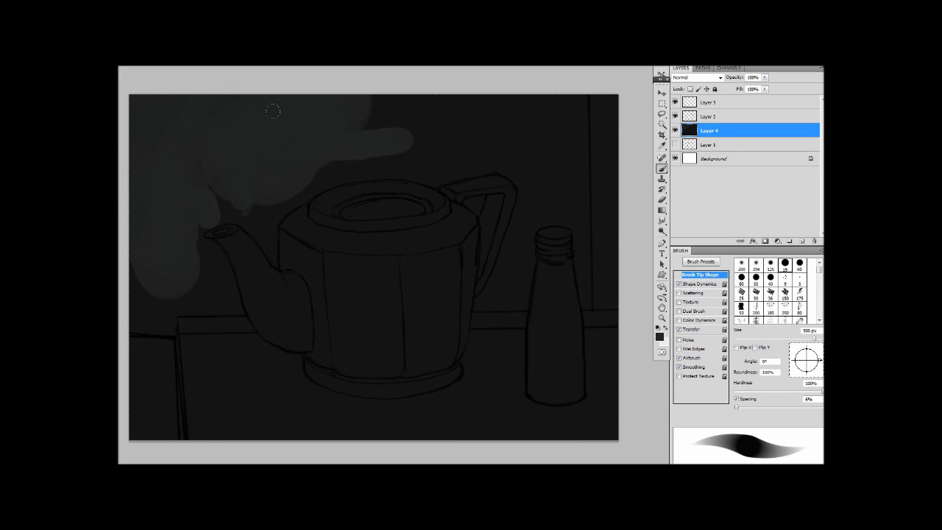
key("bracketright")
key("bracketright")
key("bracketright")
key("bracketright")
key("bracketright")
mouse_move(274, 108)
left_mouse_down()
mouse_move(549, 118)
mouse_move(566, 145)
left_mouse_up()
- Choose a warm dark grey and paint a patch of it on the wall strip beyond the vertical line
left_click(659, 337)
left_click(456, 373)
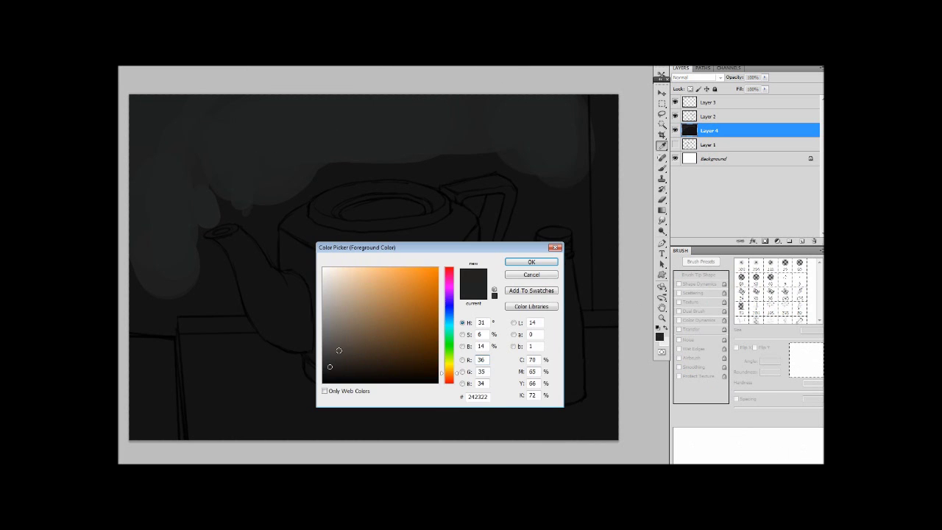
left_click(331, 365)
left_click(532, 262)
left_click_drag(611, 189, 600, 192)
- Choose a near-black tone, reduce the brush to 250 px, and dab it higher on the same wall strip
left_click(661, 336)
left_click(331, 379)
left_click(532, 262)
key("bracketleft")
key("bracketleft")
key("bracketleft")
key("bracketleft")
key("bracketleft")
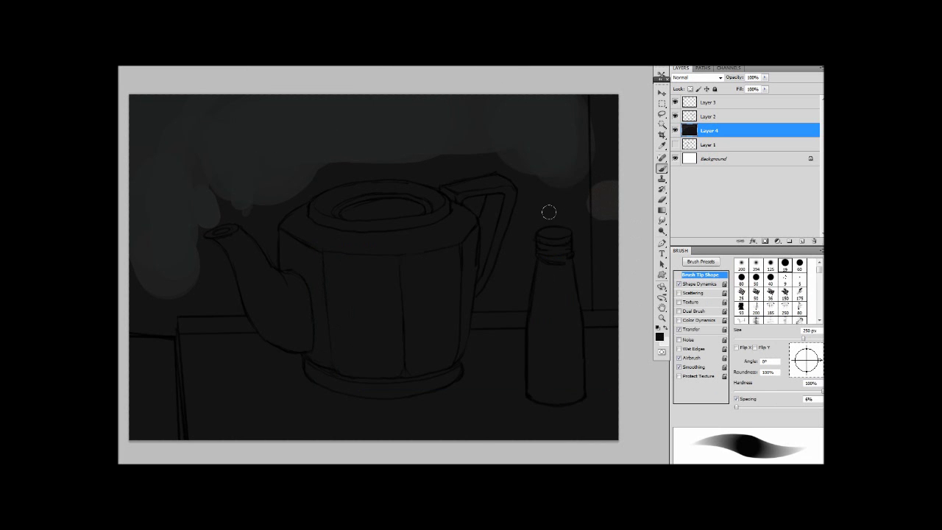
mouse_move(593, 136)
left_mouse_down()
mouse_move(605, 141)
mouse_move(604, 114)
left_mouse_up()
- Choose a mid-grey, enlarge the brush to 400 px, and dab light patches at the top of the wall strip beyond the vertical line
left_click(660, 337)
left_click(327, 331)
left_click(531, 263)
key("bracketright")
key("bracketright")
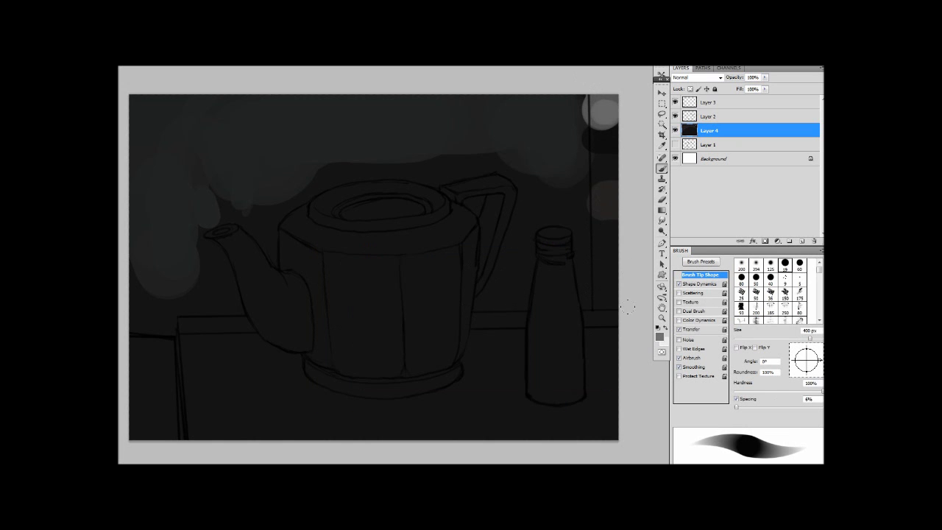
- Choose the grey-green #404f48 and brush a broad patch over the teapot's body
left_click(660, 336)
left_click_drag(456, 354, 456, 336)
left_click(344, 347)
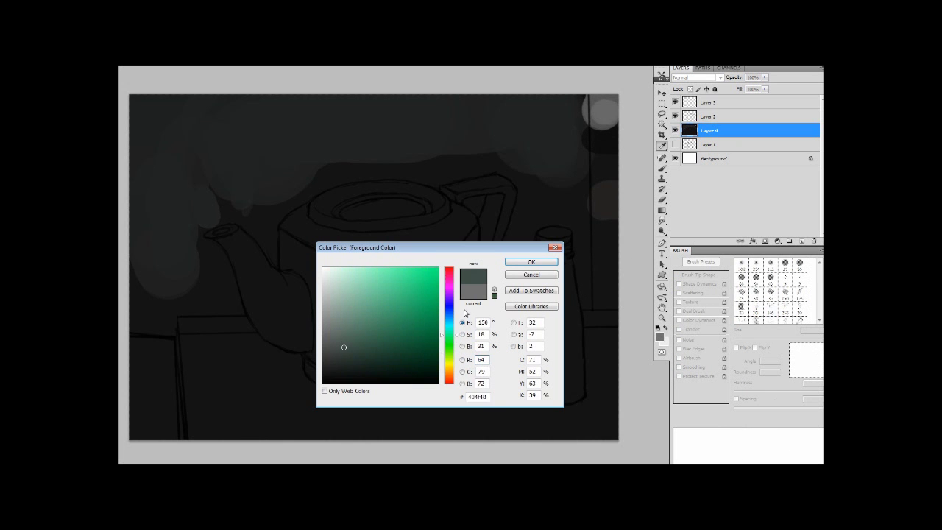
left_click(536, 262)
mouse_move(393, 321)
left_mouse_down()
mouse_move(370, 268)
mouse_move(398, 303)
mouse_move(352, 297)
mouse_move(353, 325)
mouse_move(401, 262)
mouse_move(425, 262)
mouse_move(324, 348)
mouse_move(451, 370)
left_mouse_up()
- Choose the darker grey-green #2f3733, reduce the brush, and paint over the teapot's body towards the spout
left_click(660, 337)
left_click(339, 358)
left_click(541, 262)
key("bracketleft")
key("bracketleft")
left_click_drag(367, 264, 303, 323)
- Choose a more saturated dark green and fill the whole teapot, including spout, handle, rim and base, varying the brush down to 200 px
left_click(660, 337)
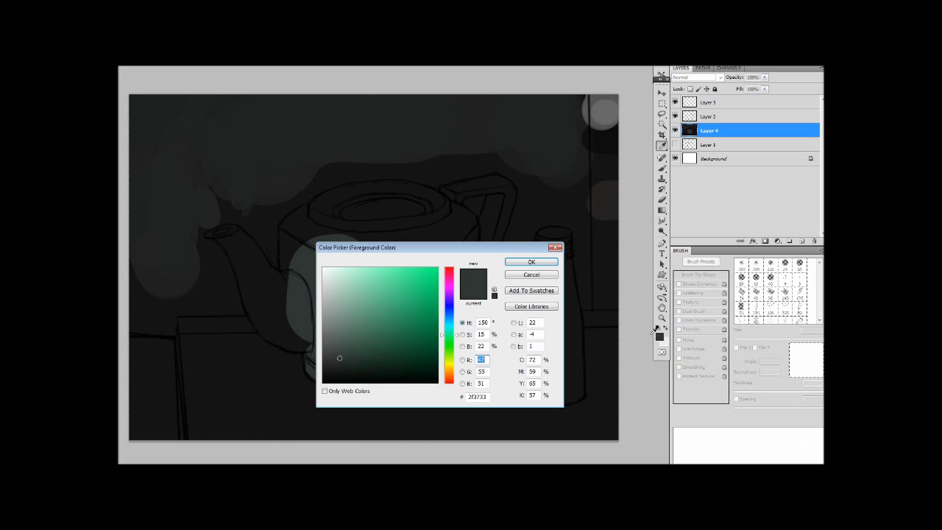
left_click(361, 363)
left_click(528, 264)
mouse_move(387, 272)
left_mouse_down()
mouse_move(350, 332)
mouse_move(309, 228)
mouse_move(431, 199)
mouse_move(295, 221)
mouse_move(287, 281)
mouse_move(213, 233)
mouse_move(257, 263)
mouse_move(215, 234)
mouse_move(245, 259)
mouse_move(292, 334)
mouse_move(427, 243)
mouse_move(332, 331)
mouse_move(328, 372)
mouse_move(425, 370)
mouse_move(363, 362)
mouse_move(442, 327)
mouse_move(464, 221)
mouse_move(494, 184)
mouse_move(483, 245)
mouse_move(505, 190)
mouse_move(488, 256)
left_mouse_up()
key("bracketleft")
key("bracketleft")
key("bracketright")
key("bracketright")
key("bracketleft")
key("bracketleft")
key("bracketleft")
key("bracketleft")
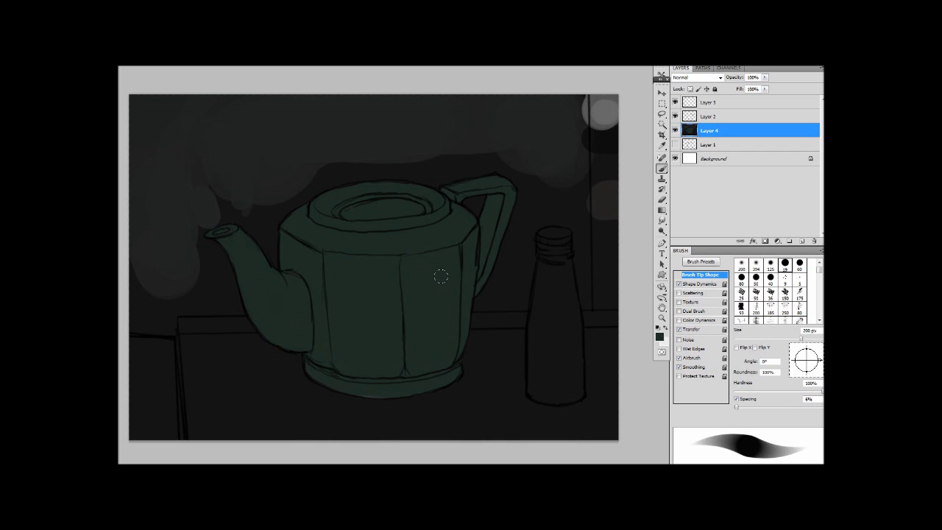
- Choose near-black and fill the teapot's round opening with a small brush of about 80 px
left_click(660, 336)
left_click(342, 378)
left_click(534, 263)
key("bracketleft")
mouse_move(347, 218)
left_mouse_down()
mouse_move(423, 209)
mouse_move(355, 217)
mouse_move(422, 214)
mouse_move(356, 213)
mouse_move(379, 210)
left_mouse_up()
key("bracketright")
key("bracketright")
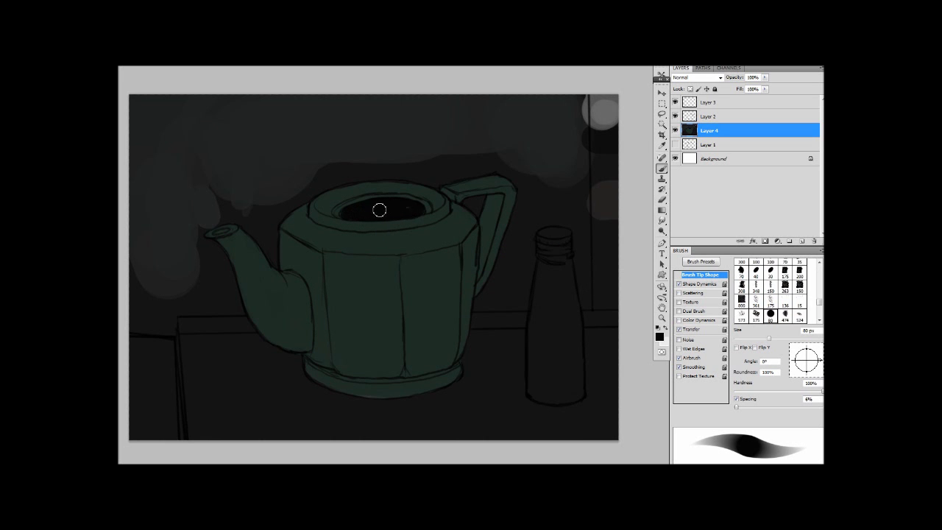
- Enlarge the brush and shade the spout's upper edge and its junction with the teapot's body in near-black
key("bracketright")
key("bracketright")
key("bracketright")
key("bracketright")
mouse_move(238, 231)
left_mouse_down()
mouse_move(313, 300)
mouse_move(279, 274)
mouse_move(317, 265)
left_mouse_up()
key("bracketright")
key("bracketright")
key("bracketright")
key("bracketright")
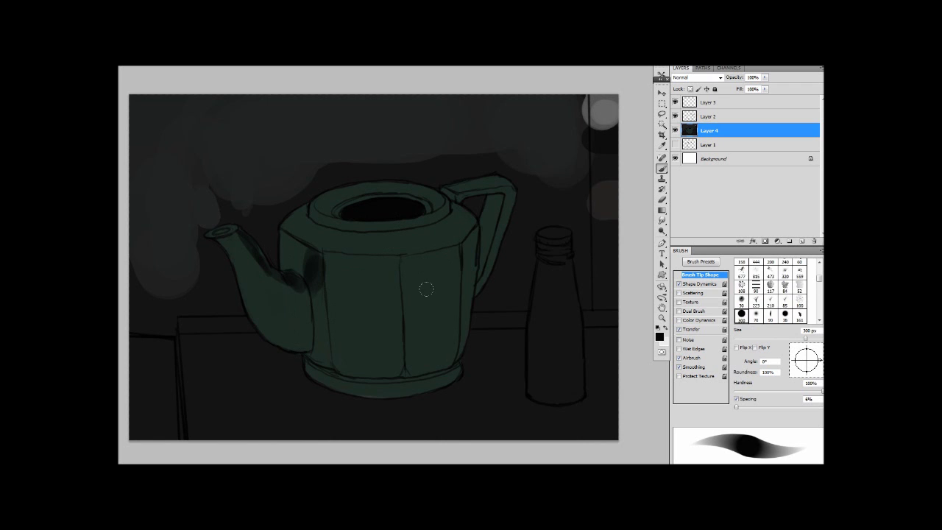
- Shade the crease above the base ring, the inside of the handle, and the body's edge beside the handle in near-black
key("bracketleft")
key("bracketleft")
key("bracketleft")
key("bracketleft")
mouse_move(324, 372)
left_mouse_down()
mouse_move(389, 380)
mouse_move(453, 363)
left_mouse_up()
mouse_move(488, 243)
left_mouse_down()
mouse_move(496, 194)
mouse_move(483, 274)
left_mouse_up()
key("bracketright")
mouse_move(471, 229)
left_mouse_down()
mouse_move(456, 330)
mouse_move(463, 355)
left_mouse_up()
- Reduce the brush to 80 px and darken the shadow beneath the teapot's rim
key("bracketleft")
key("bracketleft")
key("bracketleft")
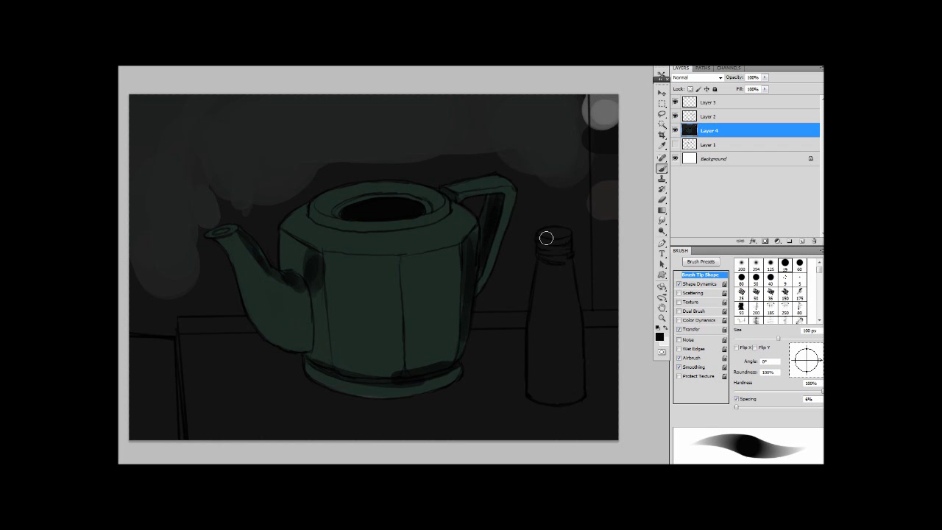
key("bracketleft")
key("bracketleft")
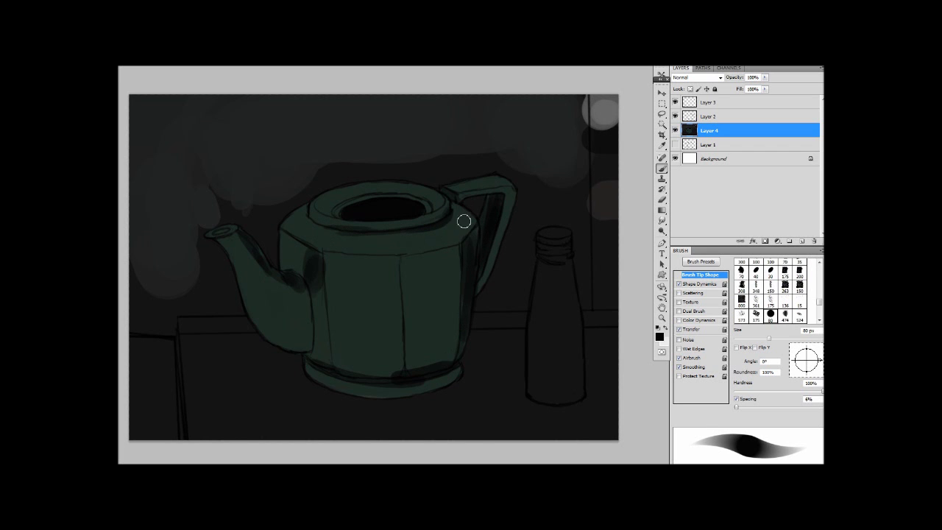
- Enlarge the brush to 500 px and lay a dark shadow over the lower part of the facet nearest the handle
key("bracketright")
key("bracketright")
key("bracketright")
key("bracketright")
key("bracketright")
key("bracketright")
key("bracketright")
key("bracketright")
key("bracketright")
key("bracketright")
mouse_move(416, 331)
left_mouse_down()
mouse_move(414, 365)
mouse_move(440, 311)
left_mouse_up()
left_click_drag(441, 310, 451, 344)
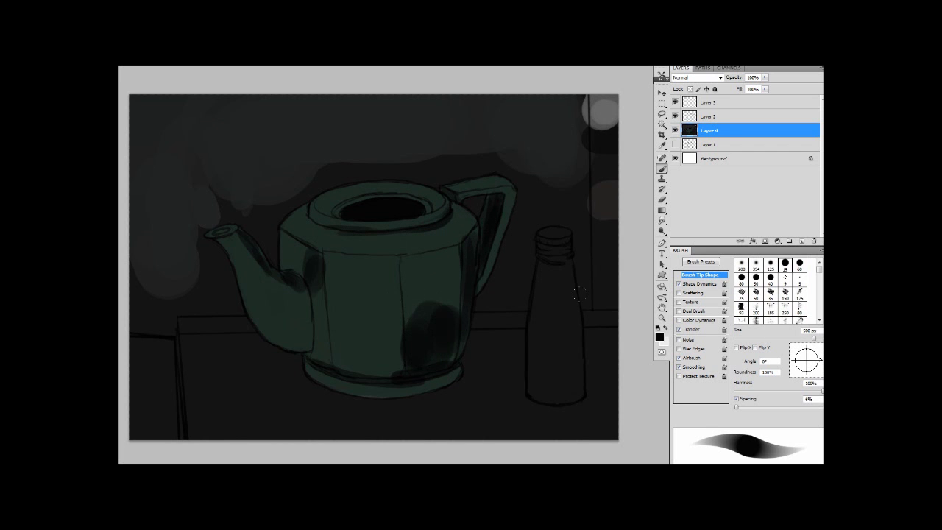
- Choose a dark olive green and brush it over the teapot's front facet
left_click(659, 336)
left_click(455, 344)
left_click(347, 362)
left_click(531, 263)
left_click_drag(361, 335, 332, 289)
- Choose the lighter olive #394134 and brush a soft highlight onto the upper part of the front facet
left_click(660, 336)
left_click(450, 352)
left_click(347, 353)
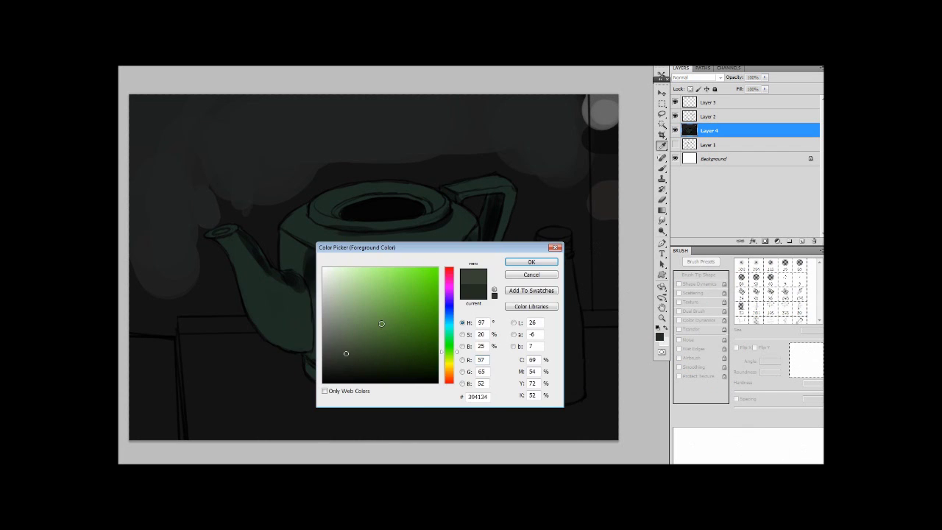
left_click(531, 263)
mouse_move(361, 276)
left_mouse_down()
mouse_move(346, 274)
mouse_move(374, 295)
left_mouse_up()
- Brush olive across the teapot's shoulder at 400 px, and along the rim's outer band at 150 px
key("bracketleft")
key("bracketleft")
key("bracketleft")
key("bracketleft")
key("bracketleft")
key("bracketleft")
key("bracketleft")
key("bracketleft")
key("bracketleft")
key("bracketleft")
key("bracketleft")
key("bracketright")
key("bracketright")
key("bracketright")
key("bracketright")
key("bracketright")
key("bracketright")
key("bracketright")
key("bracketright")
key("bracketright")
key("bracketright")
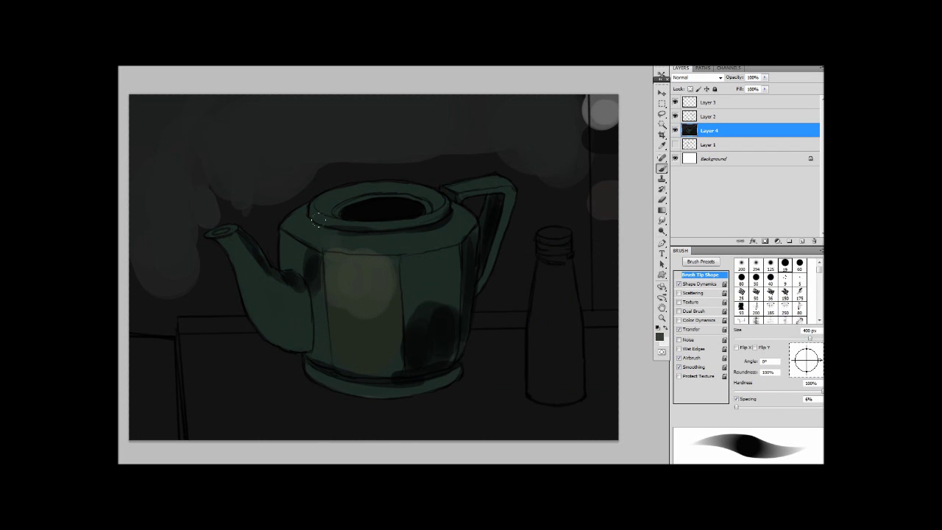
left_click_drag(337, 240, 432, 240)
key("bracketleft")
key("bracketleft")
key("bracketleft")
key("bracketleft")
key("bracketleft")
left_click_drag(335, 216, 382, 224)
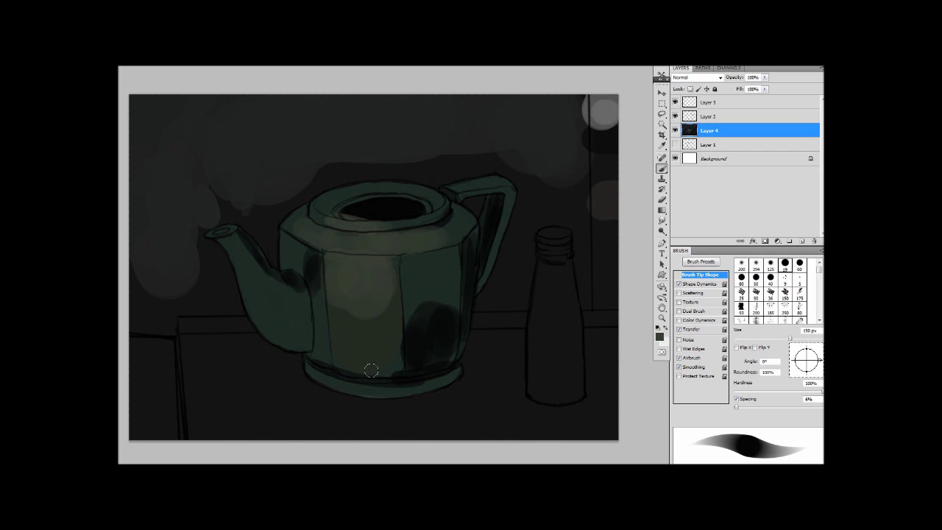
- Highlight the base ring in olive, sample the green beside the spout, and touch up the spout's mouth
left_click_drag(334, 378, 427, 379)
left_click(290, 300, "alt")
left_click_drag(228, 231, 224, 235)
key("bracketleft")
key("bracketleft")
- Sample tones from around the teapot's opening and paint small highlights along the top of the rim with a fine brush
left_click(372, 213, "alt")
key("bracketright")
left_click(362, 221, "alt")
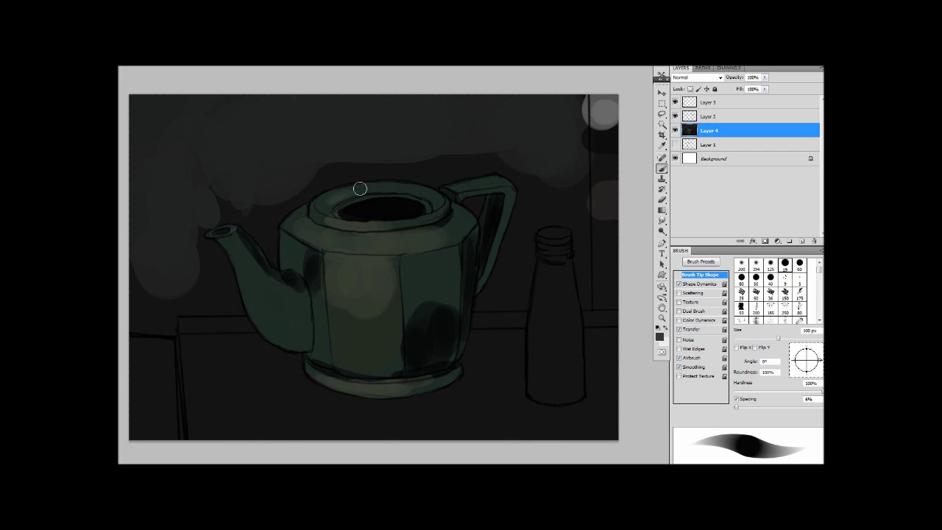
key("bracketleft")
key("bracketleft")
left_click_drag(374, 188, 437, 198)
- Add olive highlights to the handle and vertical streaks to the upper parts of the teapot's side facets
key("period")
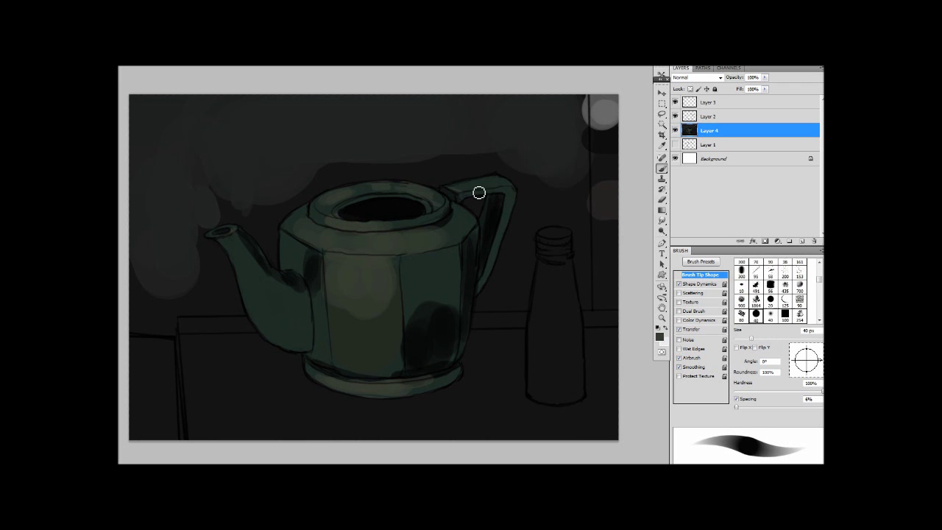
key("period")
key("period")
key("period")
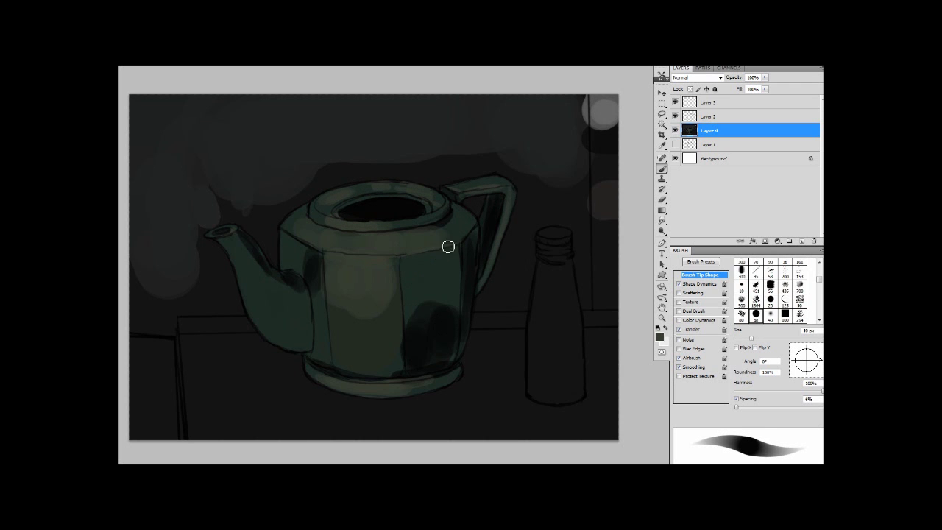
left_click_drag(306, 257, 291, 264)
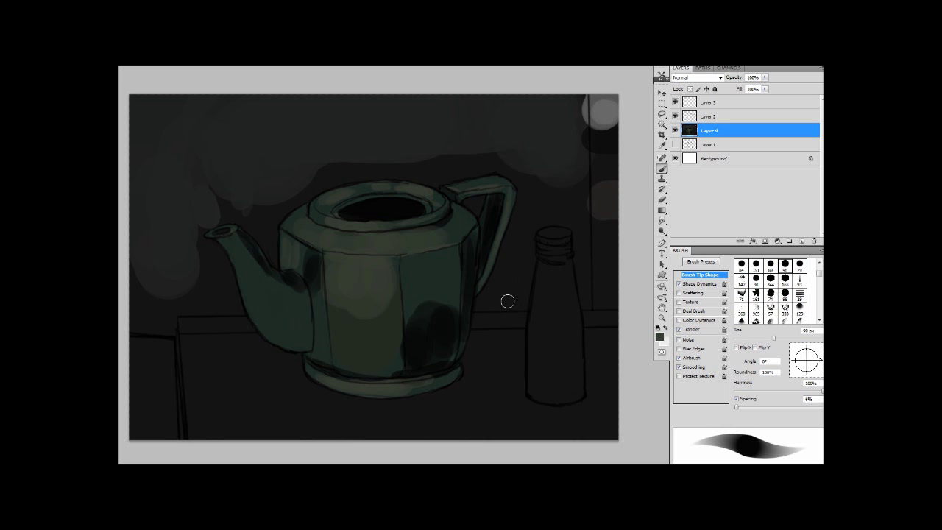
key("period")
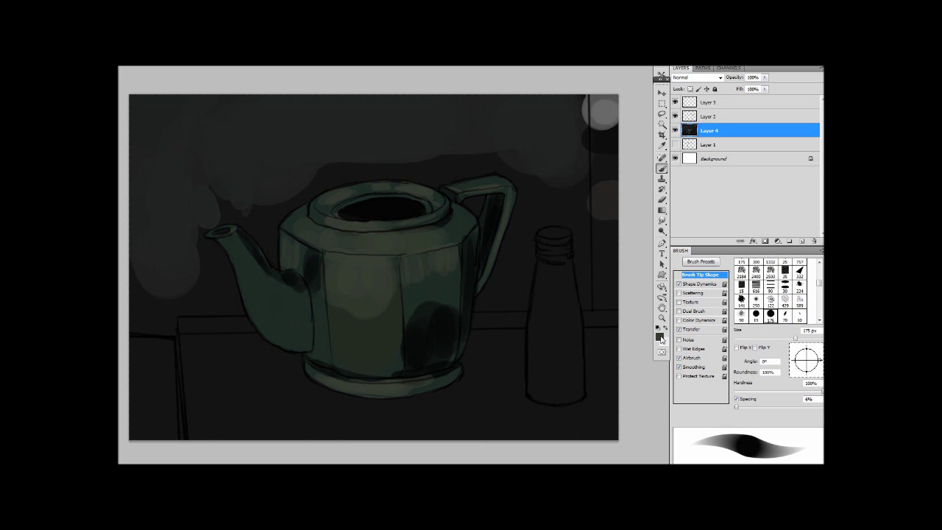
- Choose a dark red and fill the bottle's body below the neck, working from a 175 px brush to a smaller one
left_click(661, 338)
left_click_drag(458, 352, 455, 384)
left_click(455, 276)
left_click_drag(456, 276, 457, 270)
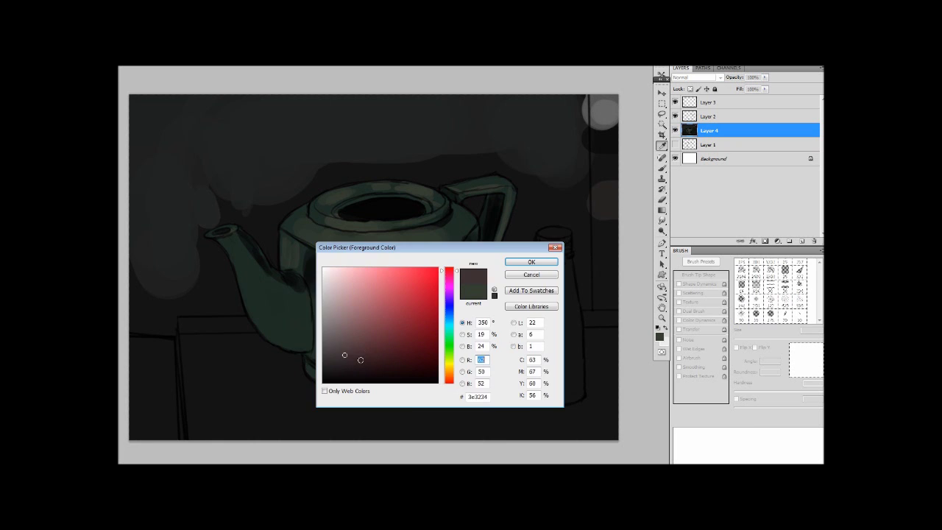
left_click(361, 360)
left_click(532, 262)
left_click_drag(555, 320, 554, 374)
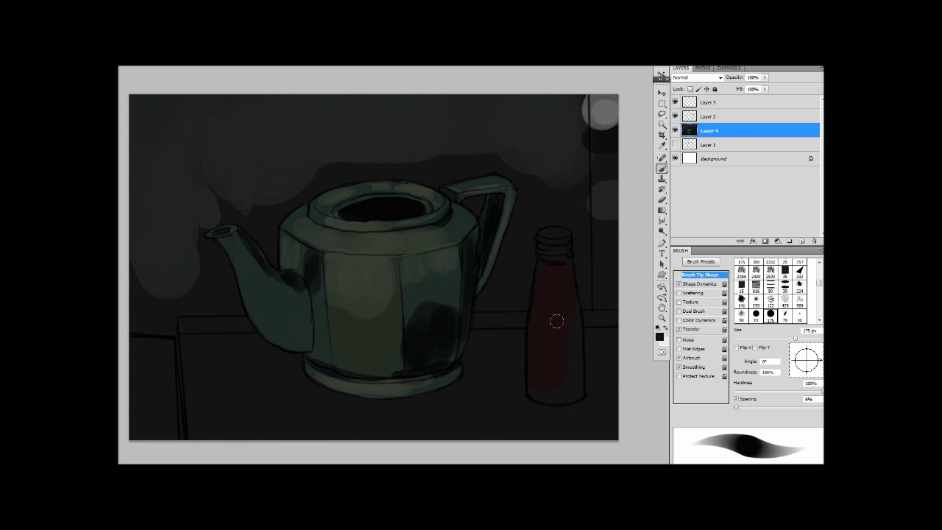
mouse_move(556, 322)
left_mouse_down()
mouse_move(538, 343)
mouse_move(563, 386)
left_mouse_up()
key("bracketleft")
key("bracketleft")
key("bracketleft")
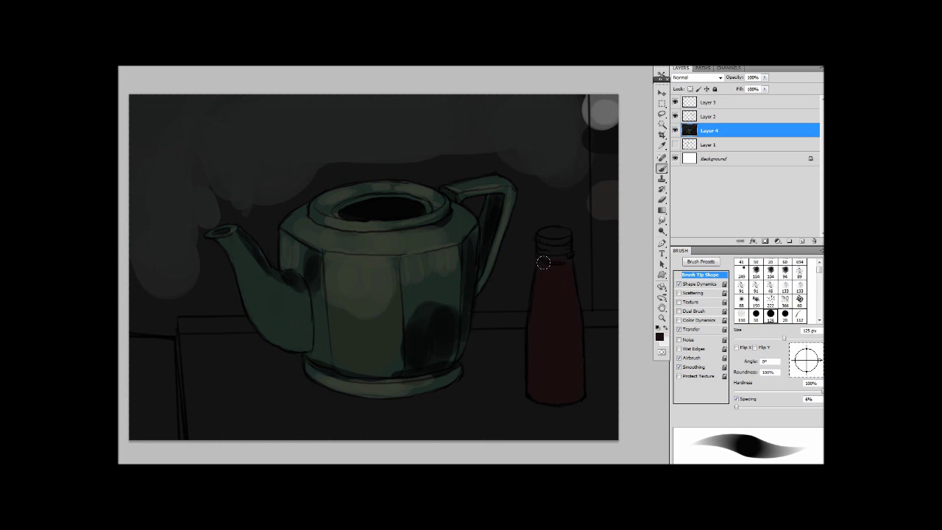
- Choose the reddish near-black #0d0909, reduce the brush, and shade the bottle's edge facing the teapot up to the shoulder
left_click(660, 337)
left_click(361, 378)
left_click(530, 263)
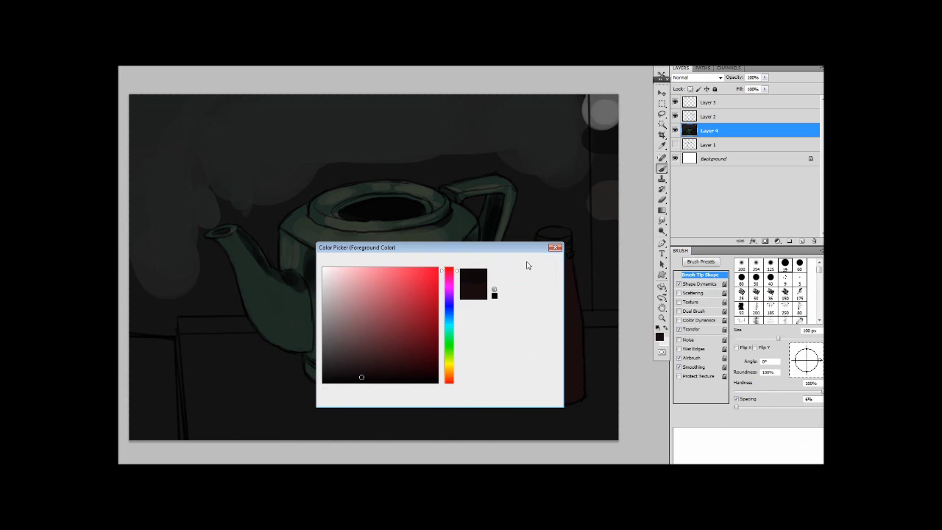
key("bracketleft")
left_click_drag(530, 319, 541, 277)
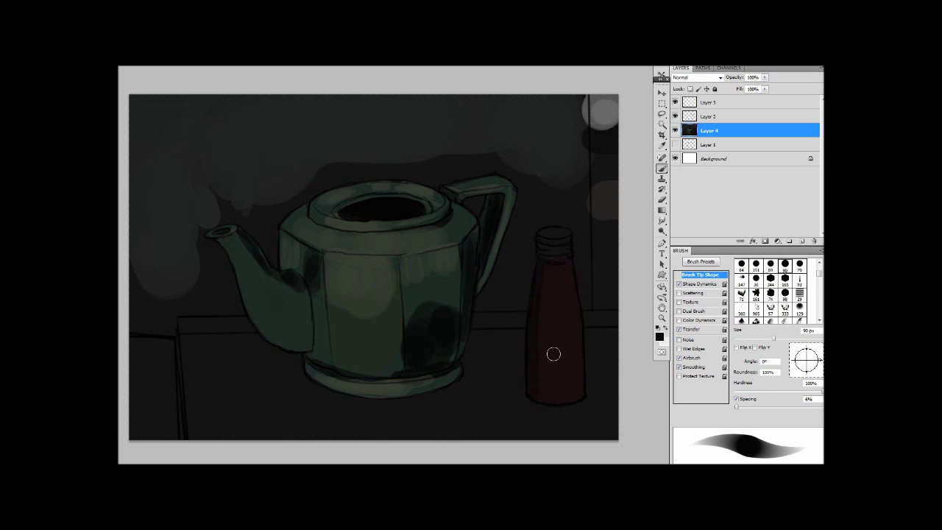
- Darken the bottle's lower body and edges in reddish near-black, varying the brush between about 125 px and 70 px
key("bracketright")
key("bracketright")
key("bracketright")
key("bracketright")
key("bracketright")
key("bracketleft")
key("bracketleft")
key("bracketleft")
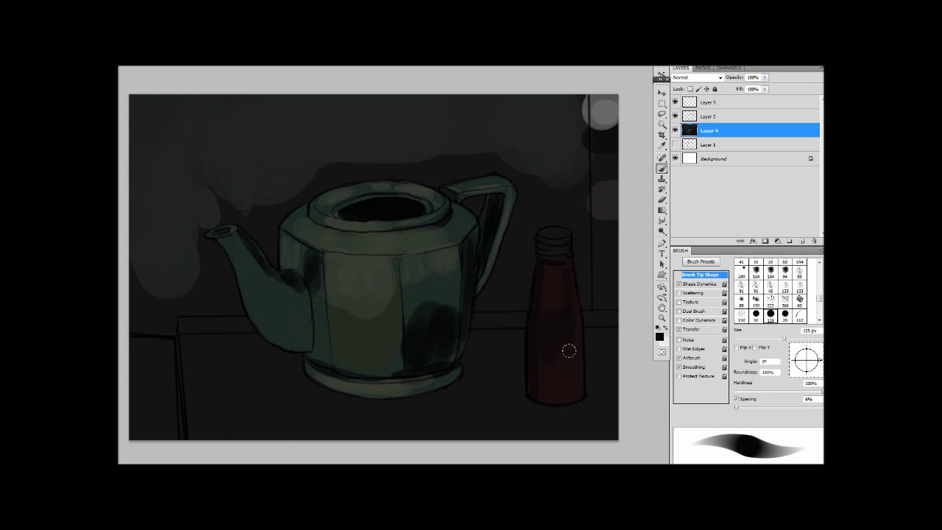
key("bracketleft")
key("bracketright")
key("bracketright")
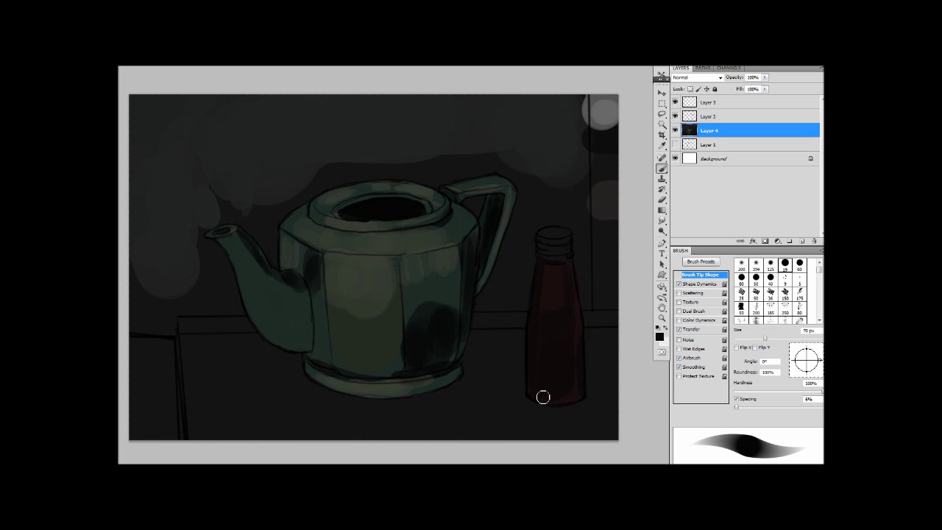
key("bracketleft")
key("bracketleft")
key("bracketleft")
key("bracketleft")
- Choose a dark blue foreground colour and fill the bottle's cap with a 70 px brush
left_click(660, 338)
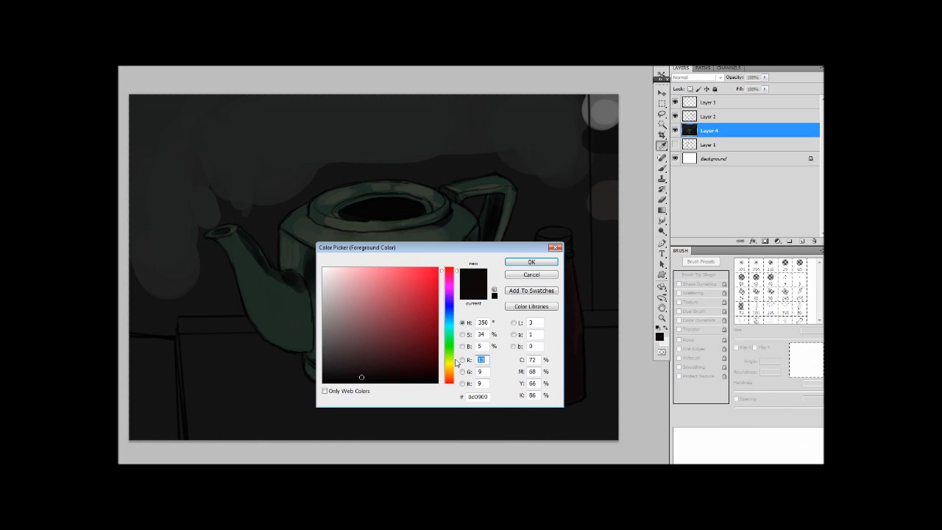
left_click(449, 312)
left_click(424, 353)
left_click(546, 260)
key("bracketright")
left_click_drag(544, 249, 549, 238)
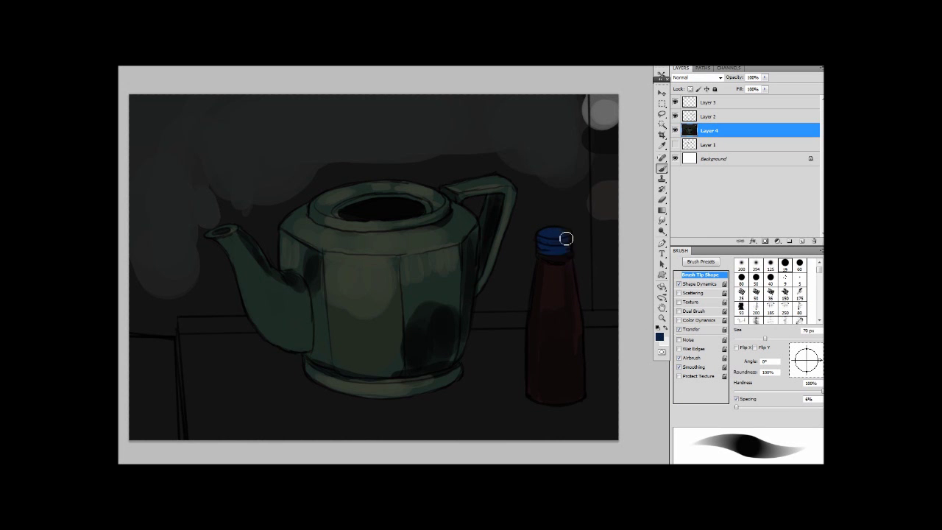
- Choose a near-black navy (H 217, S 63, B 11) and dock the floating Brush panel beneath the Color panel
left_click(661, 338)
left_click(426, 358)
left_click(534, 260)
key("Tab")
key("Tab")
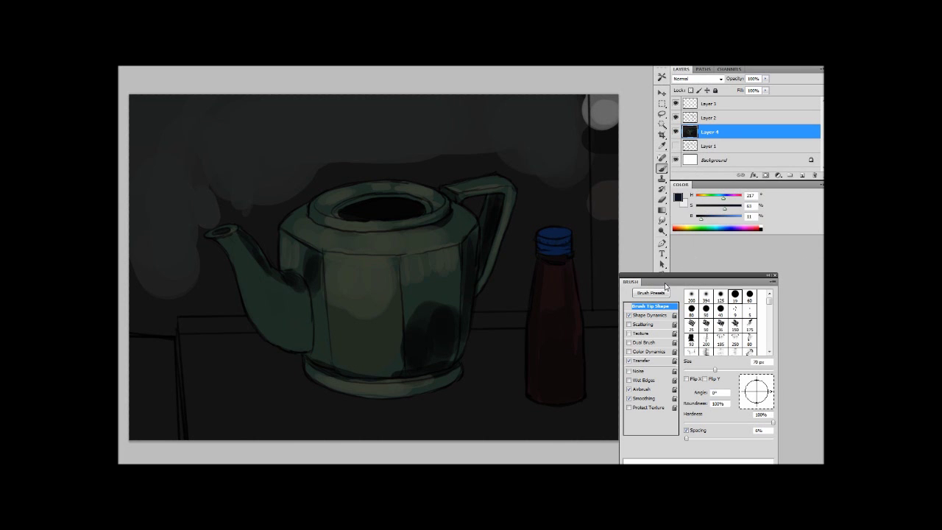
left_click_drag(666, 286, 707, 434)
- Shade the lower part and edges of the blue bottle cap in near-black navy, reducing the brush to 40 px
key("bracketleft")
key("bracketleft")
key("bracketleft")
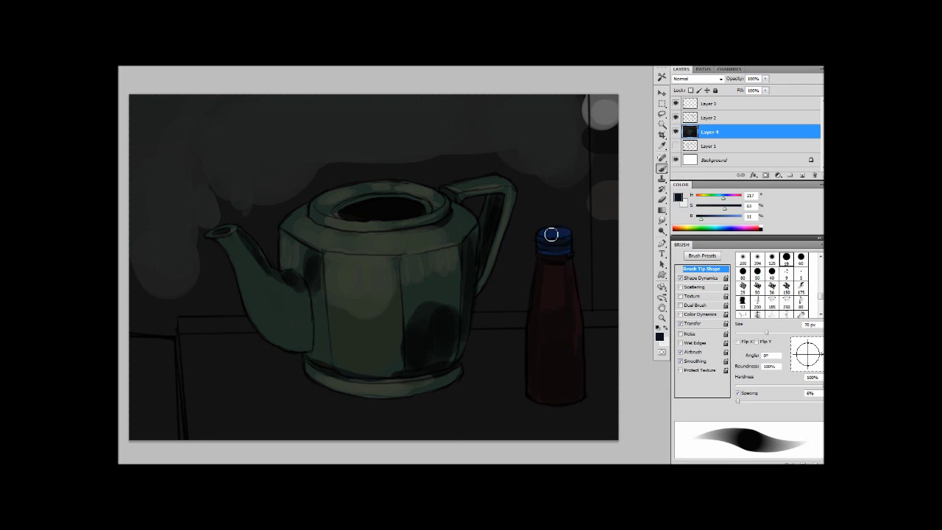
key("bracketleft")
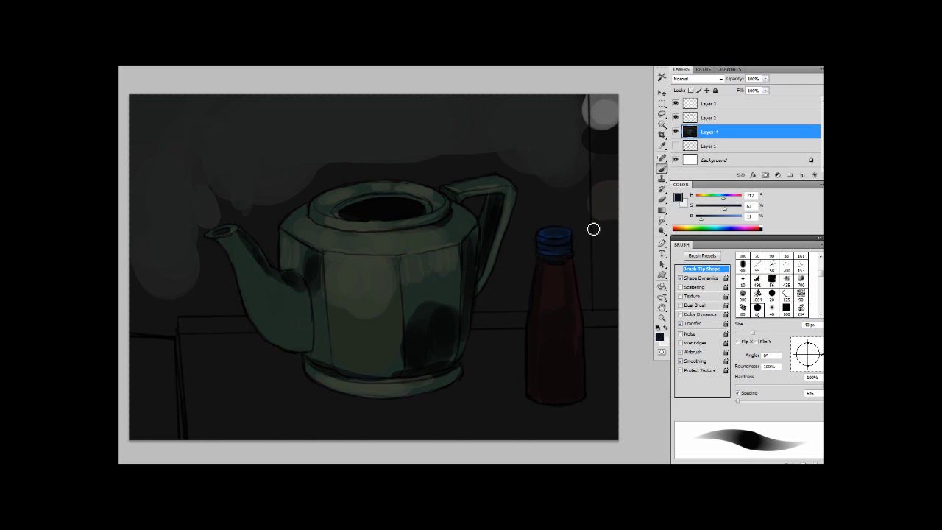
- Sample a dark grey and paint the strip along the table's back edge on both sides of the teapot at 80–90 px
key("bracketright")
key("bracketright")
key("bracketright")
key("bracketright")
left_click(221, 326, "alt")
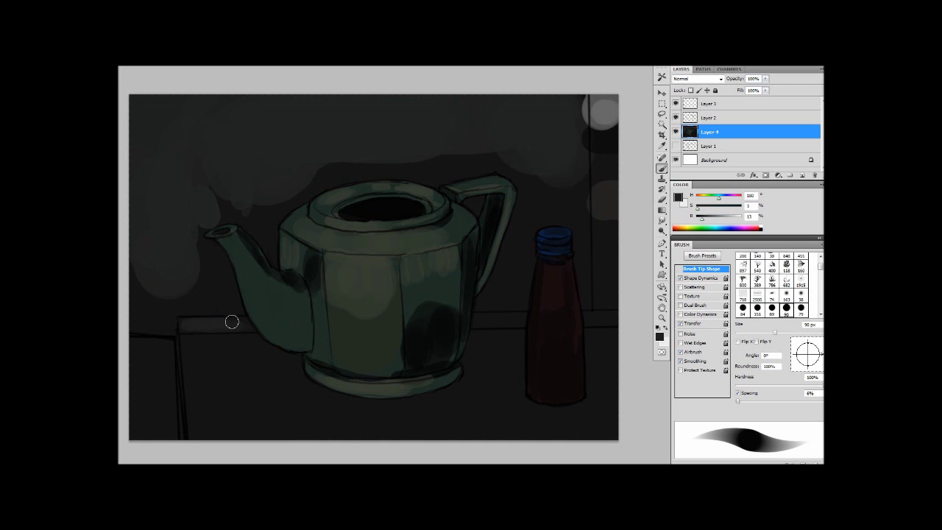
left_click_drag(490, 321, 613, 319)
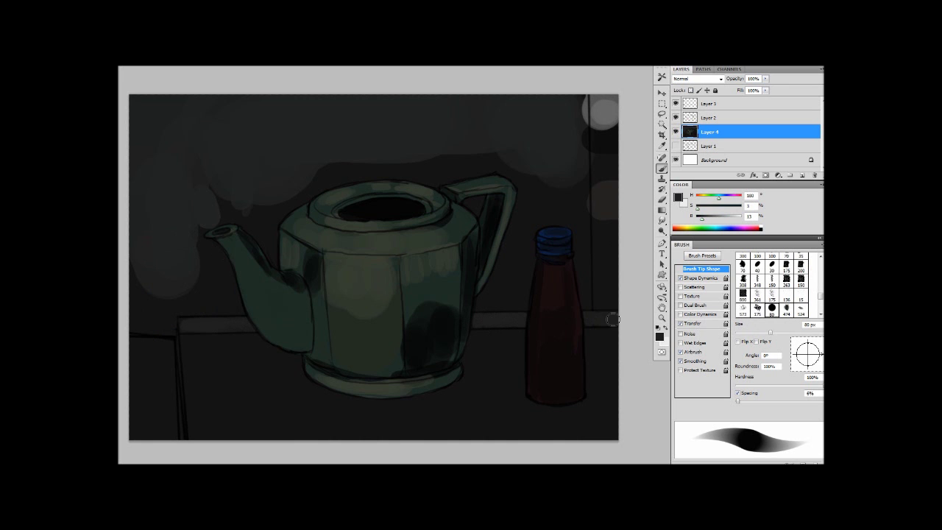
- Sample a neutral near-black, enlarge the brush, and darken the table front from below the spout to beneath the teapot
left_click(557, 254, "alt")
left_click(508, 305, "alt")
key("bracketright")
key("bracketright")
key("bracketright")
key("bracketright")
key("bracketright")
mouse_move(197, 350)
left_mouse_down()
mouse_move(194, 403)
mouse_move(243, 337)
mouse_move(295, 363)
left_mouse_up()
key("bracketright")
key("bracketright")
key("bracketright")
key("bracketright")
mouse_move(221, 364)
left_mouse_down()
mouse_move(310, 423)
mouse_move(434, 403)
left_mouse_up()
- Extend the near-black table tone beneath the teapot and up beside its base, reducing the brush from 200 px to 150 px
key("bracketleft")
key("bracketleft")
key("bracketleft")
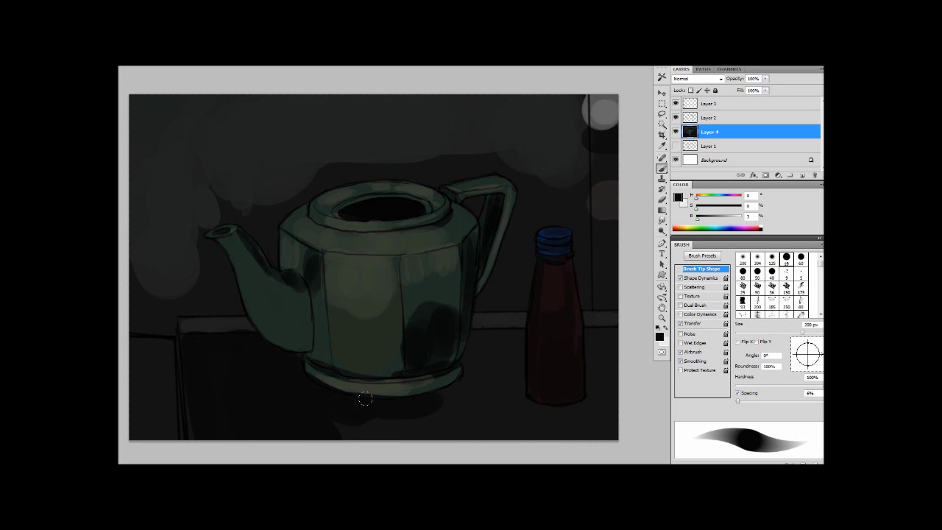
mouse_move(317, 415)
left_mouse_down()
mouse_move(482, 381)
mouse_move(503, 338)
left_mouse_up()
key("bracketleft")
key("bracketleft")
key("bracketleft")
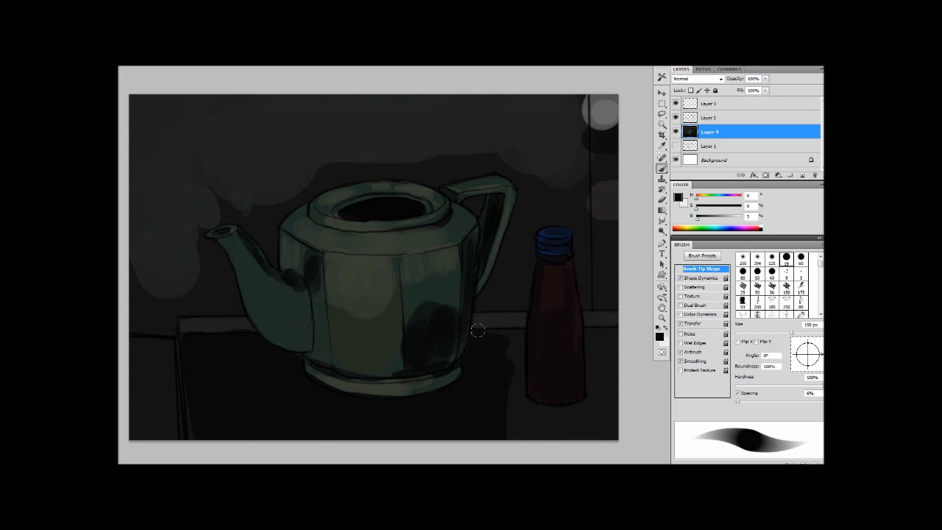
key("bracketleft")
- Fill the table surface on both sides of the bottle with near-black, varying the brush size
key("bracketright")
key("bracketright")
mouse_move(515, 332)
left_mouse_down()
mouse_move(511, 419)
mouse_move(584, 404)
mouse_move(536, 435)
left_mouse_up()
key("bracketright")
key("bracketleft")
key("bracketleft")
key("bracketleft")
mouse_move(596, 340)
left_mouse_down()
mouse_move(594, 388)
mouse_move(602, 385)
left_mouse_up()
key("bracketleft")
- Sample dark greens from the teapot and shade its base rim and the spout's underside, using brushes from 80 px to 125 px
left_click(309, 363, "alt")
key("bracketleft")
left_click_drag(309, 368, 332, 384)
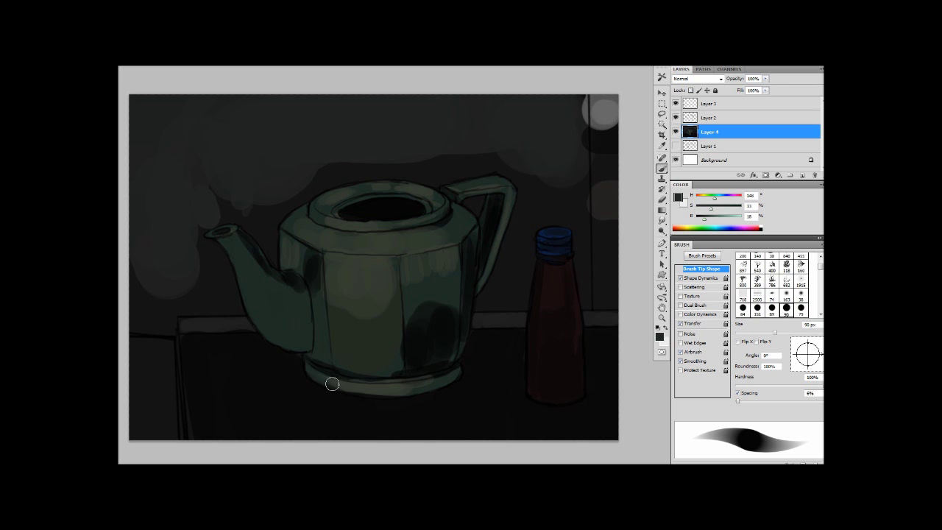
left_click_drag(260, 333, 309, 347)
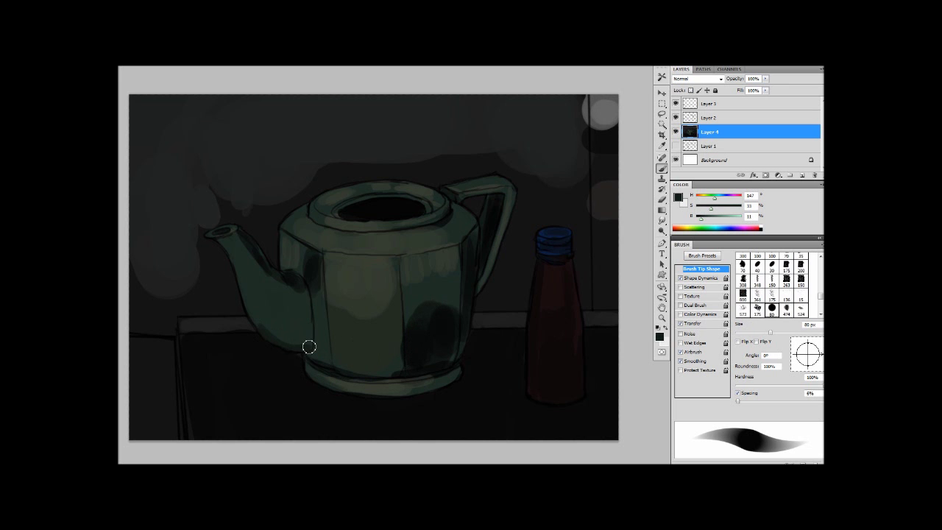
key("bracketright")
left_click_drag(235, 272, 283, 343)
key("period")
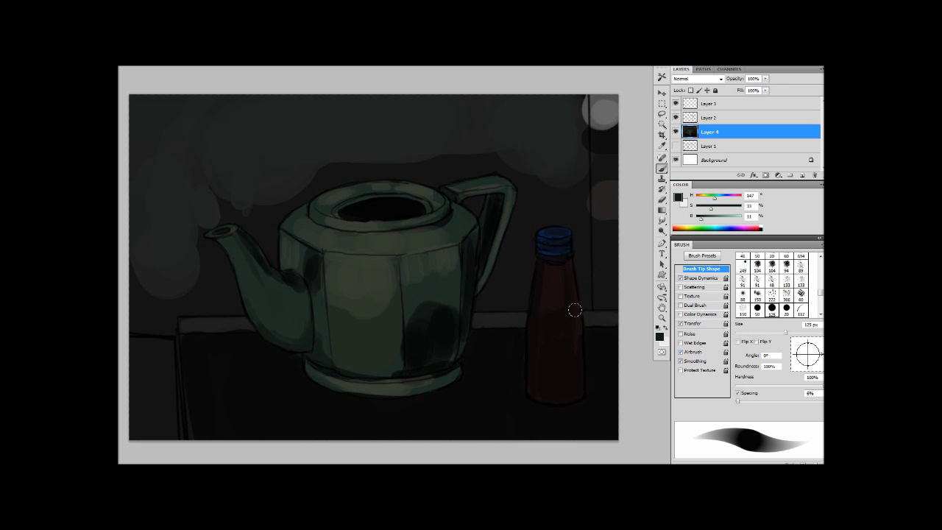
- Sample the table's near-black and darken the table's far side section and the lower wall above it at 150–200 px
left_click(199, 365, "alt")
left_click_drag(167, 345, 135, 341)
key("bracketright")
left_click_drag(137, 349, 174, 429)
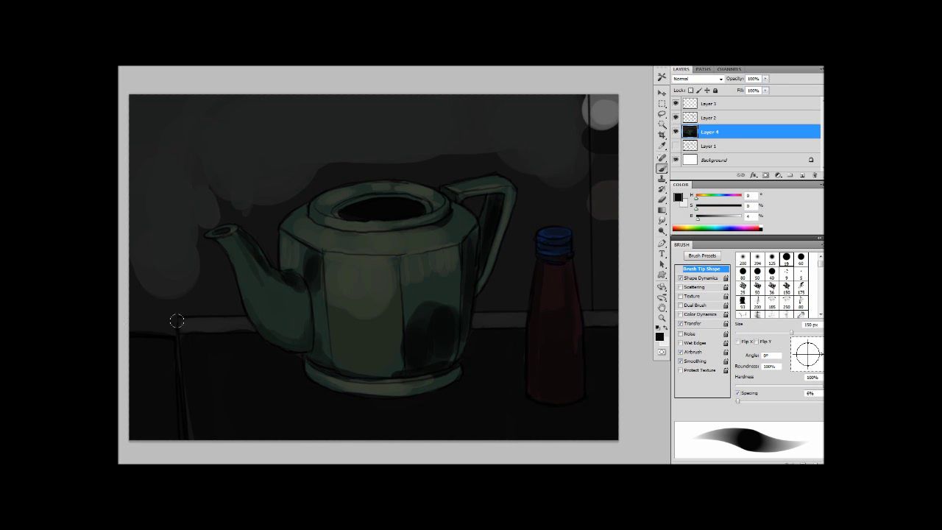
mouse_move(177, 321)
left_mouse_down()
mouse_move(133, 297)
mouse_move(125, 270)
mouse_move(137, 302)
mouse_move(221, 302)
mouse_move(228, 291)
mouse_move(204, 240)
mouse_move(210, 292)
mouse_move(183, 277)
left_mouse_up()
key("bracketright")
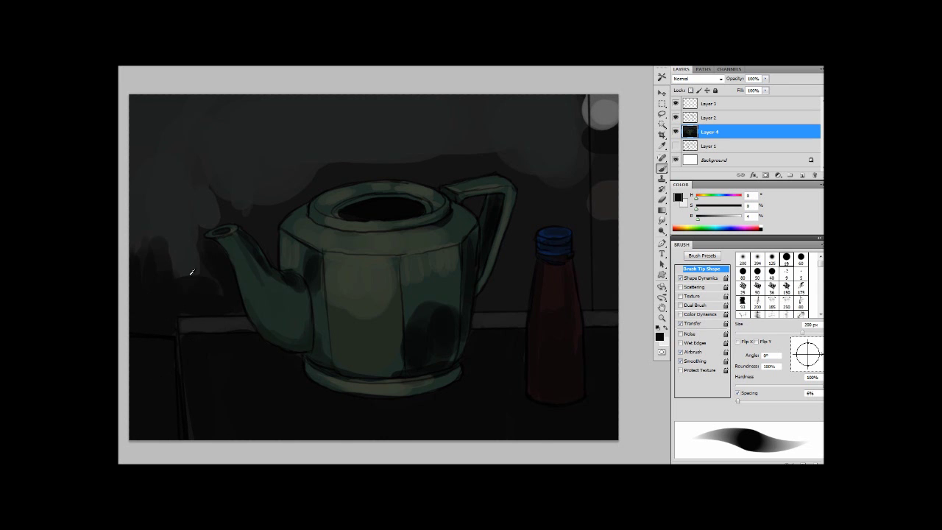
- Sample a dark grey from the wall and blend the patches beside and below the spout with large brushes up to 500 px
left_click(191, 271, "alt")
key("bracketright")
key("bracketright")
key("bracketright")
key("bracketright")
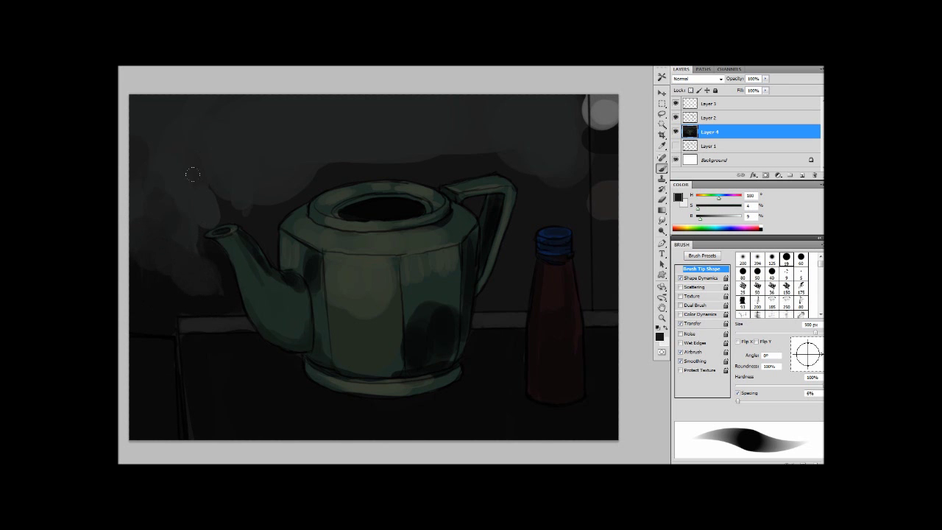
left_click(201, 266, "alt")
left_click_drag(219, 266, 227, 295)
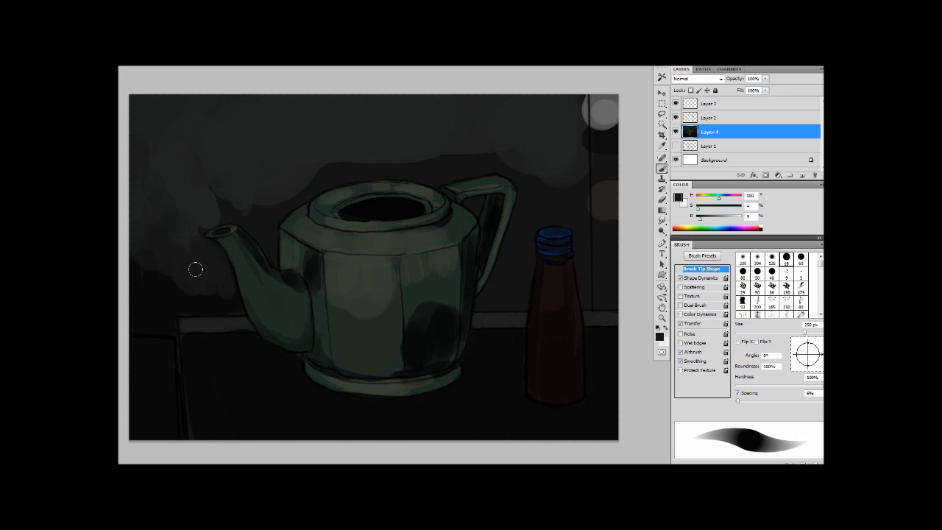
- Sample darker wall tones and paint shadows around the spout's tip and the wall above it with 200–300 px brushes
key("bracketright")
key("bracketright")
left_click(188, 304, "alt")
key("bracketright")
key("bracketright")
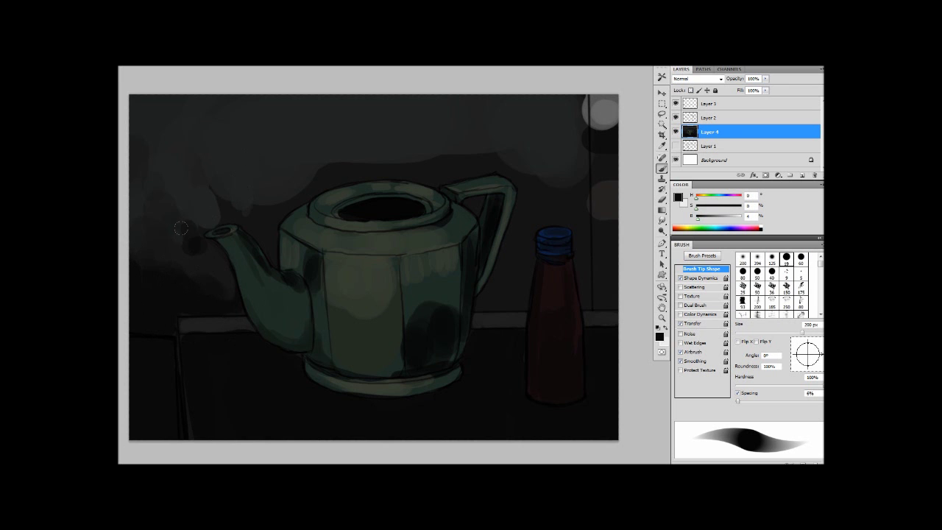
left_click(184, 225, "alt")
key("bracketright")
left_click_drag(213, 169, 214, 174)
key("bracketright")
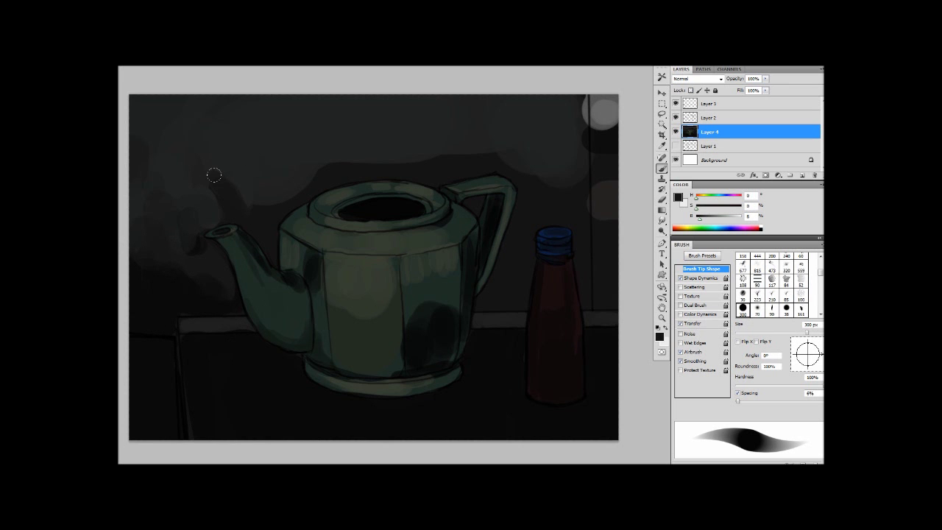
- Sample dark green-greys and soften the edge of the wall shadow above the teapot's rim, varying the brush around 200–250 px
left_click(283, 229, "alt")
key("bracketleft")
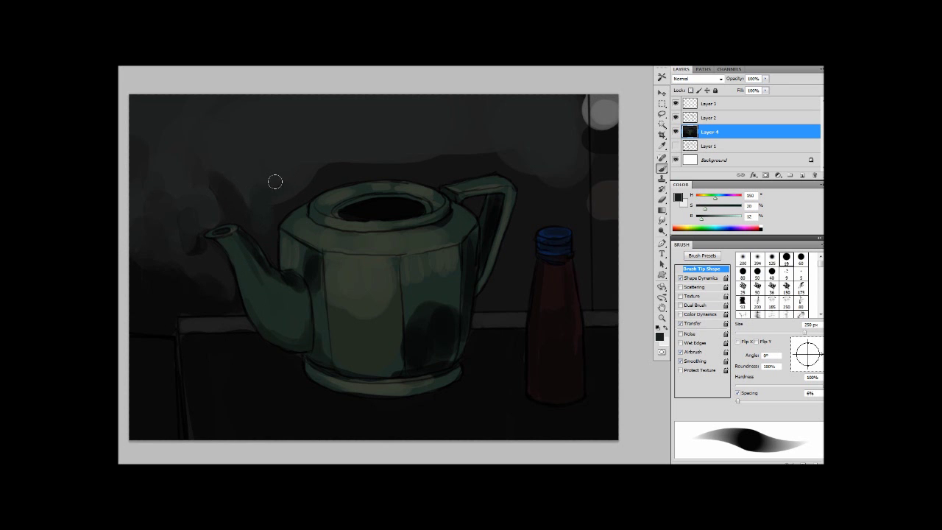
left_click_drag(360, 153, 352, 162)
key("bracketright")
key("bracketright")
key("bracketright")
left_click(248, 187, "alt")
key("bracketleft")
key("bracketleft")
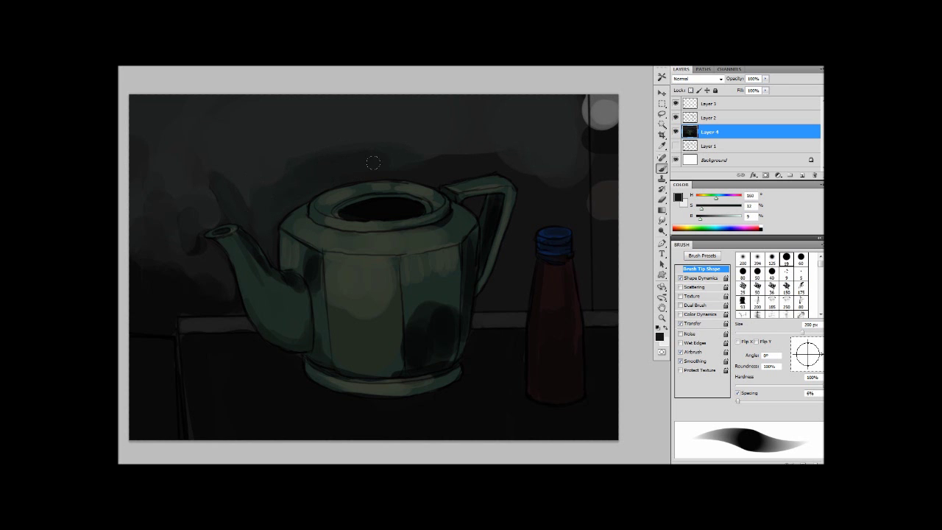
- Sample the shadow tone above the handle and darken the upper wall from there to the vertical wall edge
left_click(452, 150, "alt")
key("bracketright")
key("bracketright")
key("bracketright")
mouse_move(450, 125)
left_mouse_down()
mouse_move(508, 127)
mouse_move(525, 153)
left_mouse_up()
left_click_drag(567, 131, 566, 103)
- Sample dark tones nearby and deepen the wall around the teapot's handle and above the bottle cap with a smaller brush
key("bracketleft")
key("bracketleft")
left_click(480, 280, "alt")
key("bracketleft")
mouse_move(481, 302)
left_mouse_down()
mouse_move(526, 300)
mouse_move(494, 246)
mouse_move(518, 223)
mouse_move(468, 305)
mouse_move(522, 206)
mouse_move(513, 299)
mouse_move(525, 251)
mouse_move(522, 193)
mouse_move(584, 214)
left_mouse_up()
key("bracketright")
key("bracketleft")
left_click(507, 213, "alt")
left_click(518, 289, "alt")
left_click(578, 190, "alt")
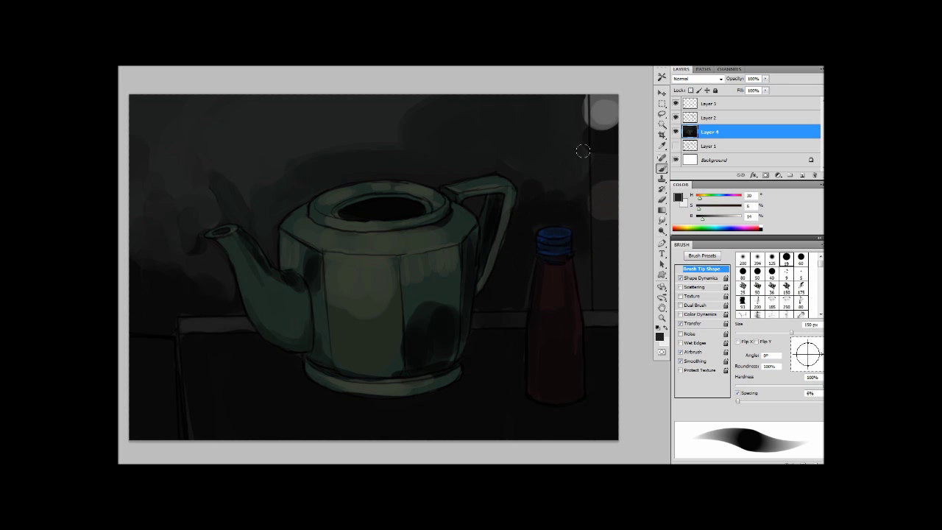
- Sample a dark grey from the wall and paint a vertical band along the wall's edge above the bottle
left_click(581, 167, "alt")
left_click_drag(586, 98, 586, 124)
key("bracketright")
key("bracketright")
key("bracketright")
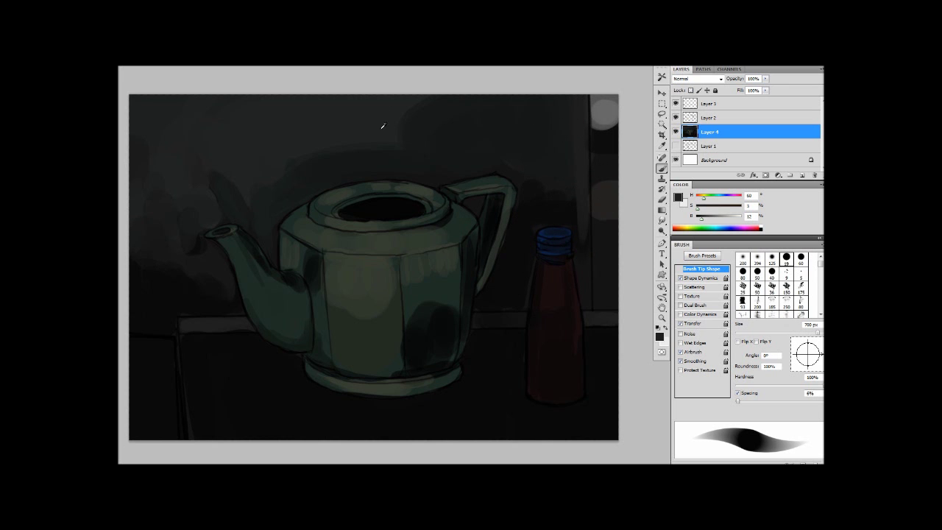
- Sample the wall's mid-tone and blend the upper wall above the teapot with a brush larger than 700 px
left_click(383, 126, "alt")
key("bracketright")
key("bracketright")
left_click_drag(383, 122, 325, 110)
- Sample a near-black, reduce the brush to 100 px, and darken the wall between the teapot's handle and the bottle
key("bracketleft")
key("bracketleft")
key("bracketleft")
key("bracketleft")
left_click(521, 264, "alt")
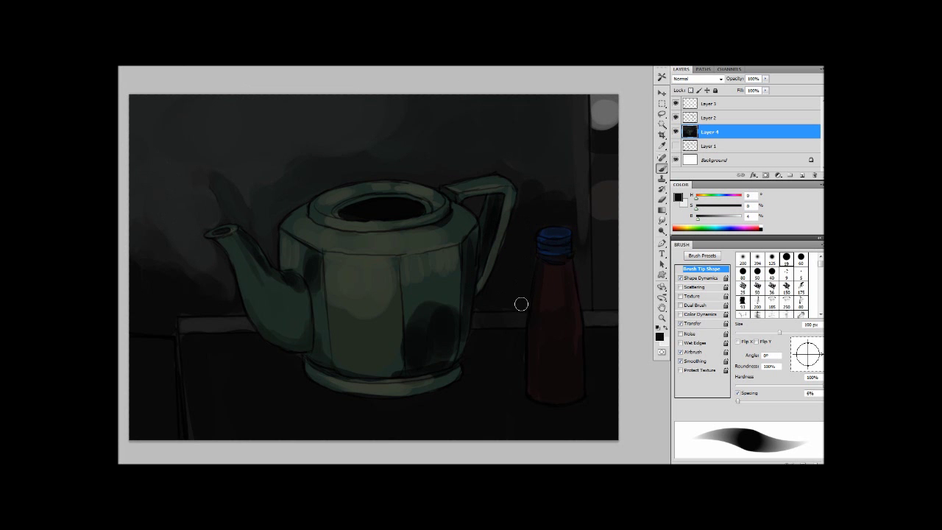
key("bracketright")
key("bracketright")
key("bracketright")
- Sample dark tones beside the bottle cap and paint over the wall strip beyond the vertical edge, covering its lower brownish patch
left_click(580, 237, "alt")
key("bracketright")
left_click(595, 251, "alt")
mouse_move(605, 254)
left_mouse_down()
mouse_move(608, 307)
mouse_move(597, 224)
left_mouse_up()
key("bracketleft")
key("bracketleft")
- Darken the table's back-edge strip on both sides of the bottle, alternating sampled dark tones and reducing the brush to 125 px
left_click(592, 315, "alt")
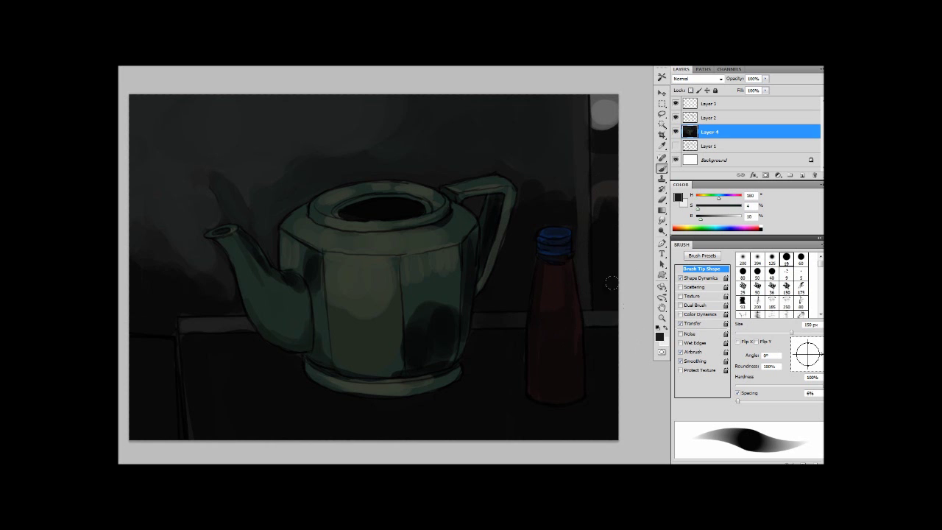
left_click(603, 298, "alt")
key("x")
left_click_drag(589, 314, 613, 319)
key("x")
key("bracketleft")
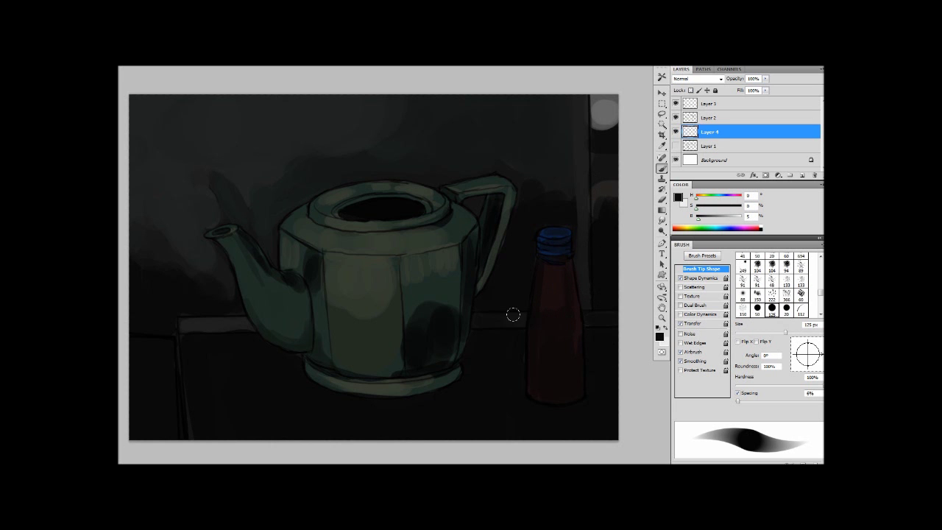
key("bracketleft")
- Sample dark greens from the teapot and shade the shadowed side of its base and the lower edge of the front facet
left_click(453, 368, "alt")
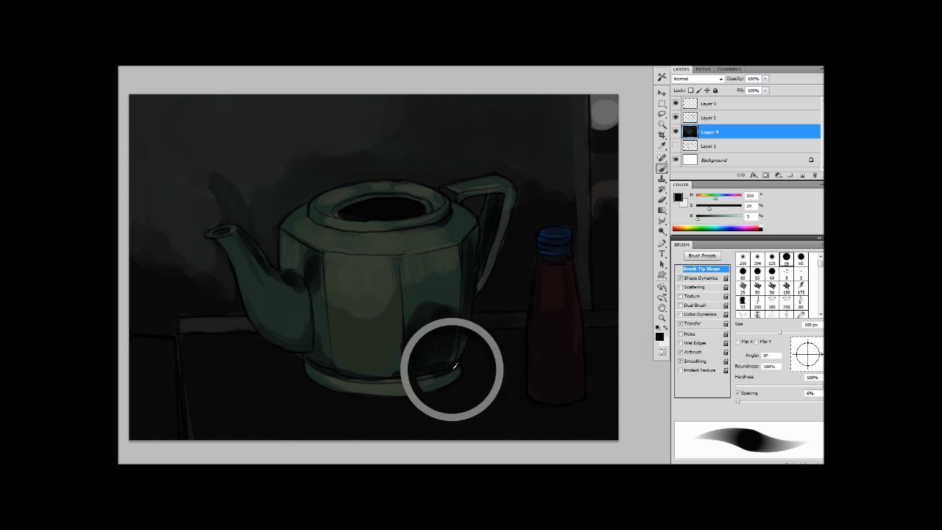
key("bracketleft")
key("bracketleft")
left_click(396, 358, "alt")
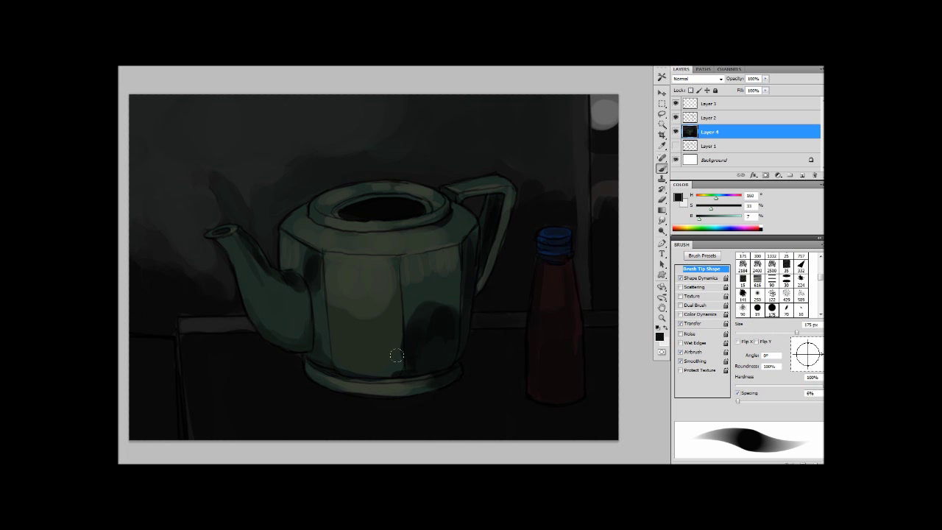
left_click_drag(402, 367, 329, 365)
- Sample a dark green (S 33, B 11) and shade the teapot's side facet next to the spout, starting from a 200 px brush
key("bracketright")
left_click(310, 257, "alt")
key("bracketright")
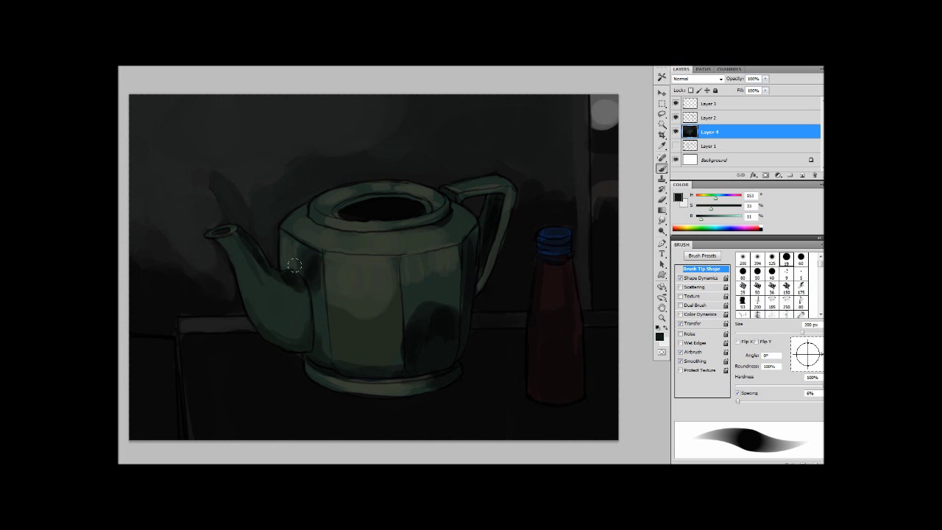
key("bracketleft")
key("bracketleft")
left_click_drag(306, 274, 312, 325)
- Shade the edges of the spout in darker green, reducing the brush to 70 px
key("bracketleft")
key("bracketleft")
key("bracketleft")
key("bracketright")
key("bracketleft")
key("bracketleft")
key("bracketleft")
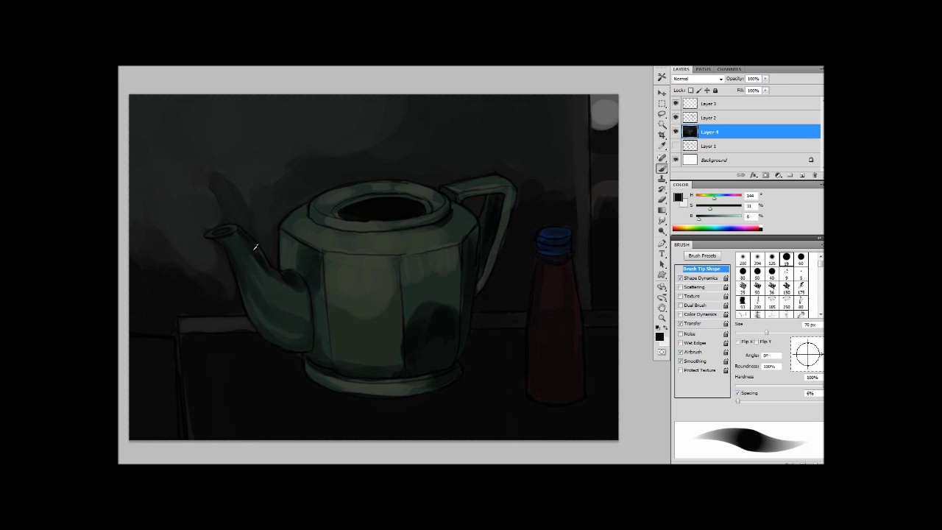
- Sample a dark green (S 32, B 11) from the teapot handle for shading with a 70 px brush
left_click(500, 199, "alt")
key("bracketright")
key("bracketright")
key("bracketright")
key("bracketright")
key("bracketright")
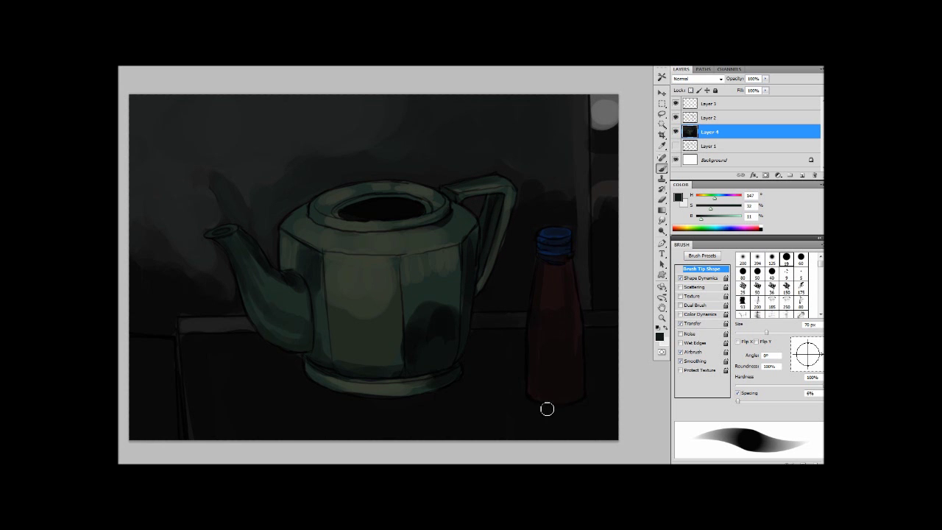
- Choose a cool grey (S 6, B 27) and paint a highlight streak down the bottle's neck, enlarging the brush to 80 px
left_click(660, 337)
left_click(450, 324)
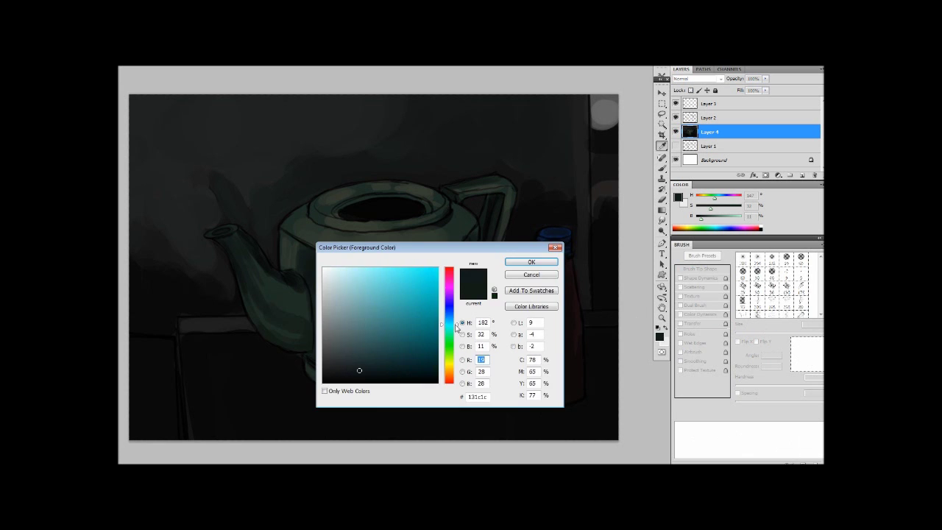
left_click(341, 320)
left_click(518, 264)
key("bracketleft")
key("bracketleft")
key("bracketleft")
mouse_move(547, 266)
left_mouse_down()
mouse_move(549, 287)
mouse_move(550, 269)
left_mouse_up()
key("bracketright")
key("bracketright")
key("bracketright")
left_click(547, 292, "alt")
key("bracketright")
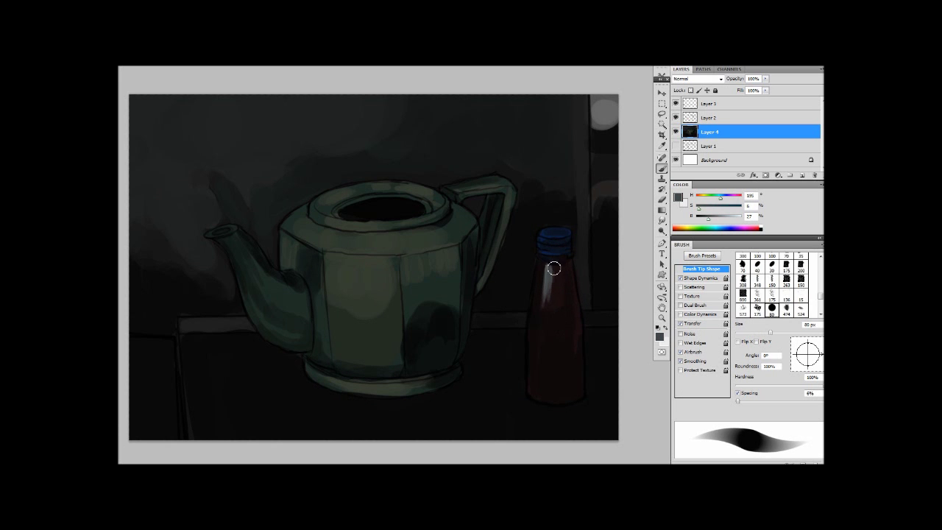
- Add grey highlights to the bottle's shadow-side edge with a 50 px brush and to the blue cap's ridges with a 40 px brush
key("bracketleft")
key("bracketleft")
key("bracketleft")
key("bracketleft")
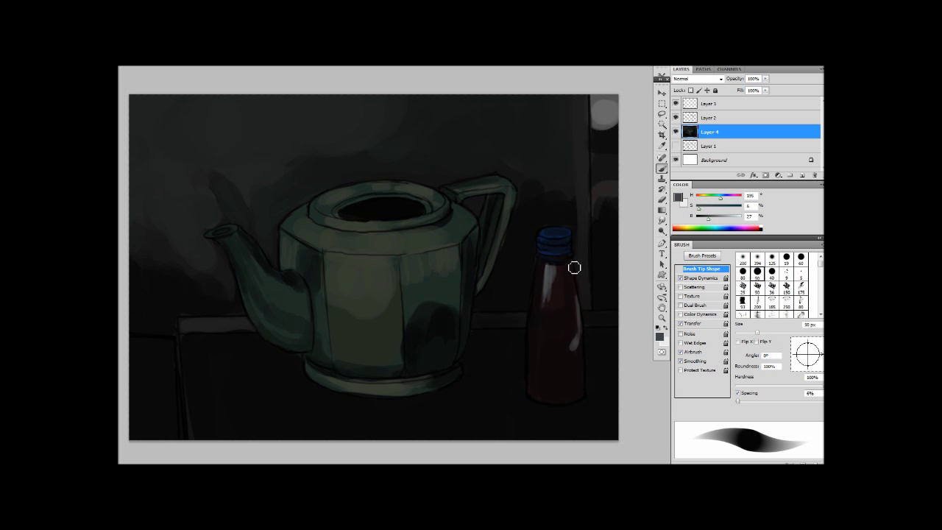
key("bracketleft")
key("bracketright")
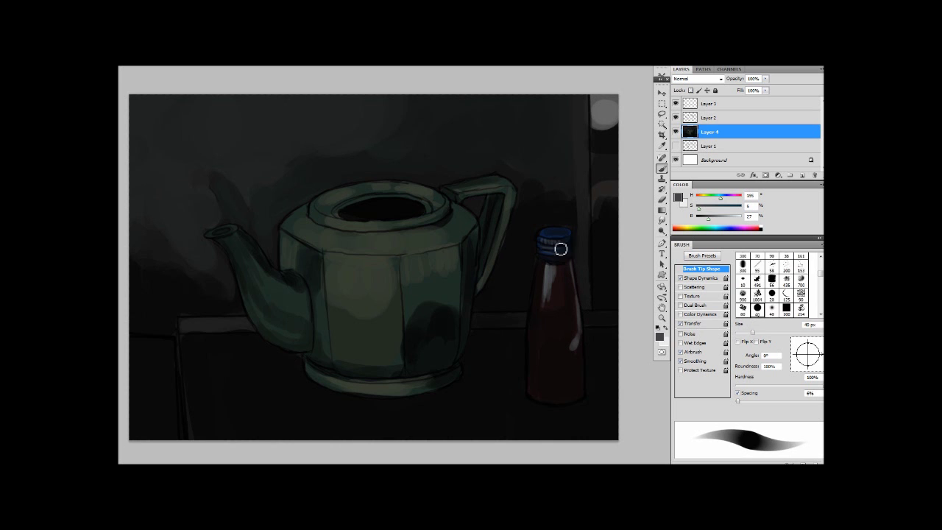
key("bracketright")
- Blend the dark wall tones around the spout with the textured Smudge tool, starting at 175 px, and return to the Brush tool
key("r")
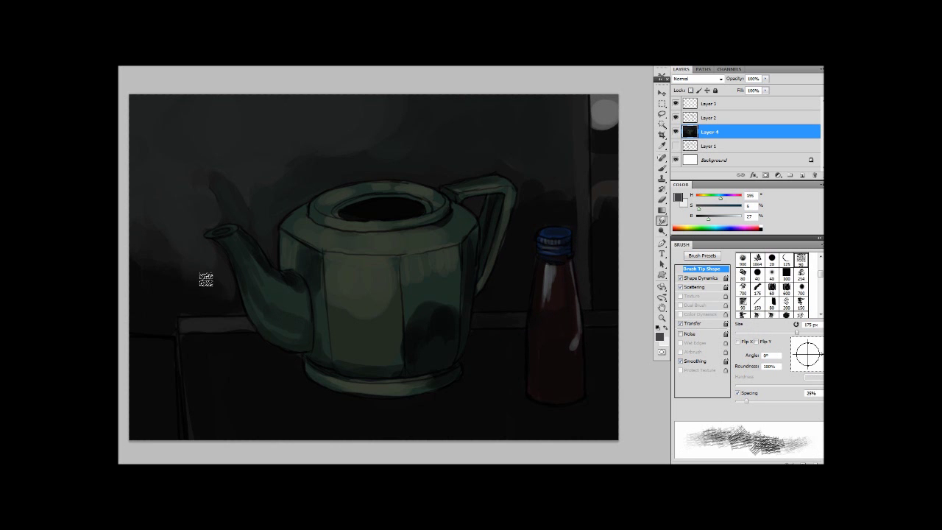
key("bracketright")
key("bracketleft")
key("bracketleft")
key("bracketleft")
key("bracketleft")
key("bracketleft")
key("b")
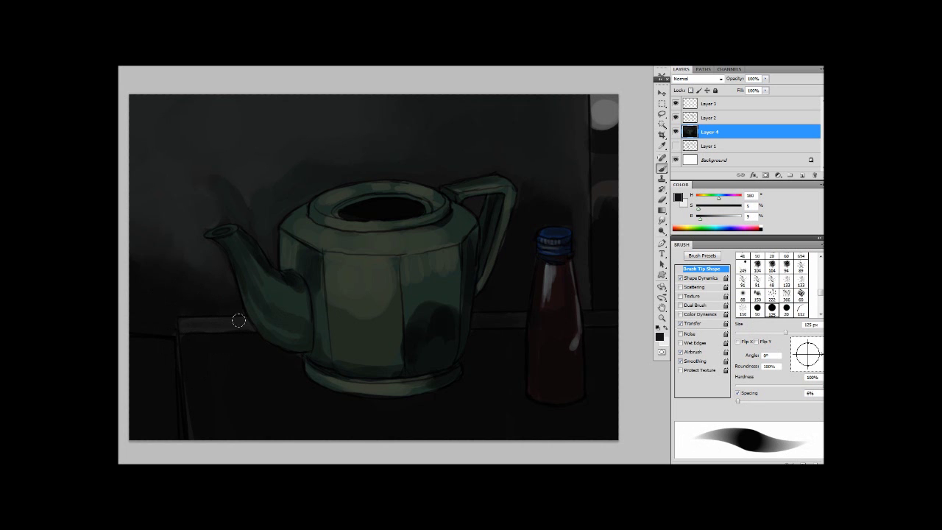
- Mix a muted olive green (S 26, B 32) and paint a thin highlight along the teapot's shoulder edge, reducing the brush to 35 px
left_click(661, 336)
left_click_drag(461, 332, 458, 360)
left_click(353, 352)
left_click(533, 263)
key("bracketleft")
key("bracketleft")
key("bracketleft")
key("bracketleft")
key("bracketleft")
key("bracketleft")
left_click(660, 337)
left_click(351, 345)
left_click(533, 263)
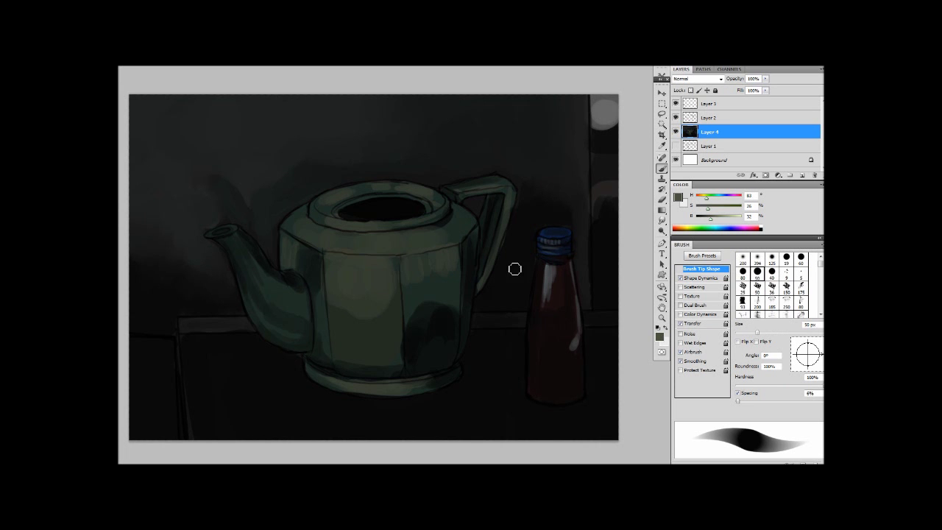
key("bracketleft")
left_click_drag(350, 257, 368, 259)
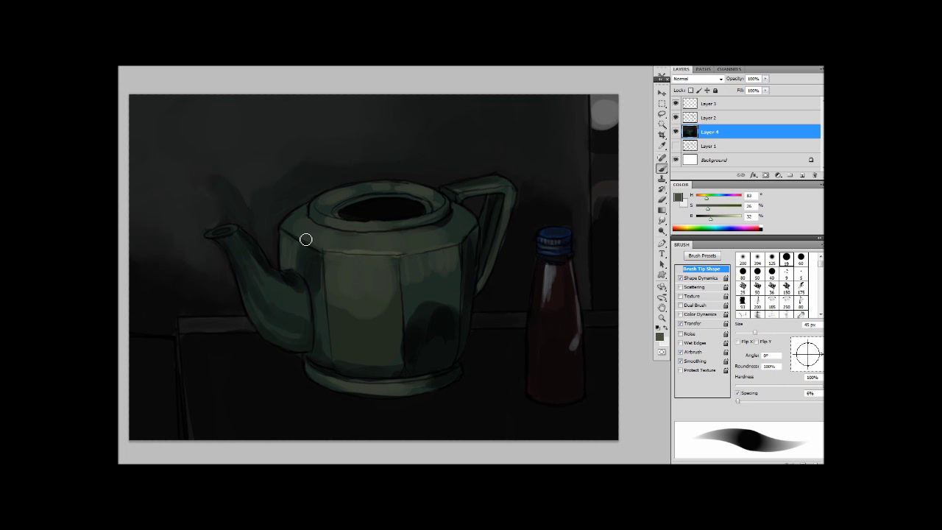
key("bracketleft")
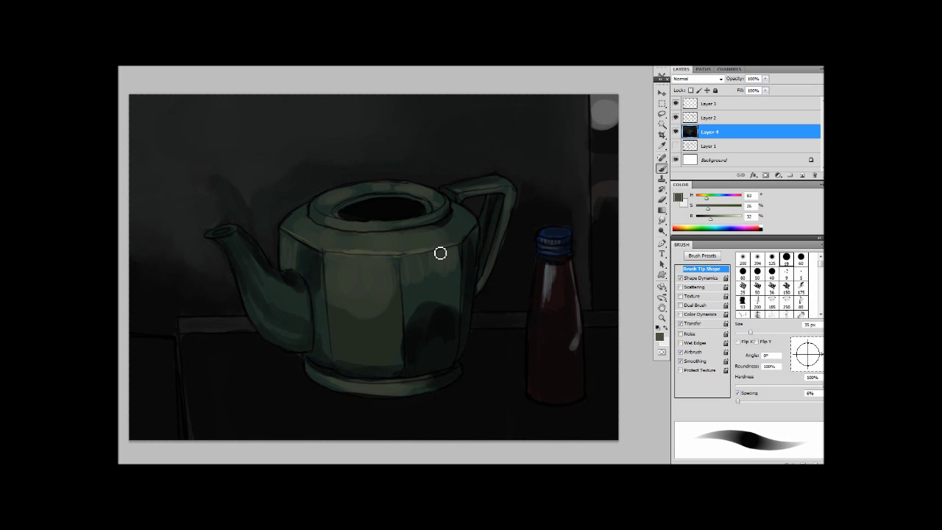
- Sample greens from the teapot's shoulder and blend them across it, enlarging the brush to 300 px
key("bracketright")
key("bracketright")
key("bracketright")
key("bracketright")
key("bracketright")
left_click(469, 231, "alt")
key("bracketright")
key("bracketright")
key("bracketright")
mouse_move(467, 235)
left_mouse_down()
mouse_move(444, 227)
mouse_move(317, 237)
left_mouse_up()
key("bracketright")
key("bracketright")
left_click(415, 231, "alt")
key("bracketright")
key("bracketright")
key("bracketright")
key("bracketright")
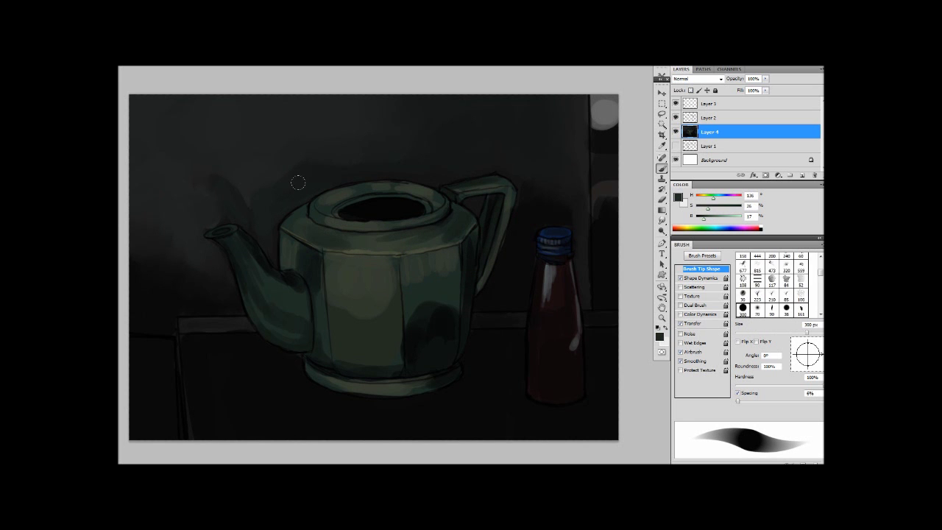
- Sample a dark green (S 21, B 11) and shade the teapot's shoulder near the handle and its rim, reducing the brush from 125 to 50 px
key("bracketleft")
key("bracketleft")
key("bracketleft")
key("bracketleft")
key("bracketleft")
left_click(276, 244, "alt")
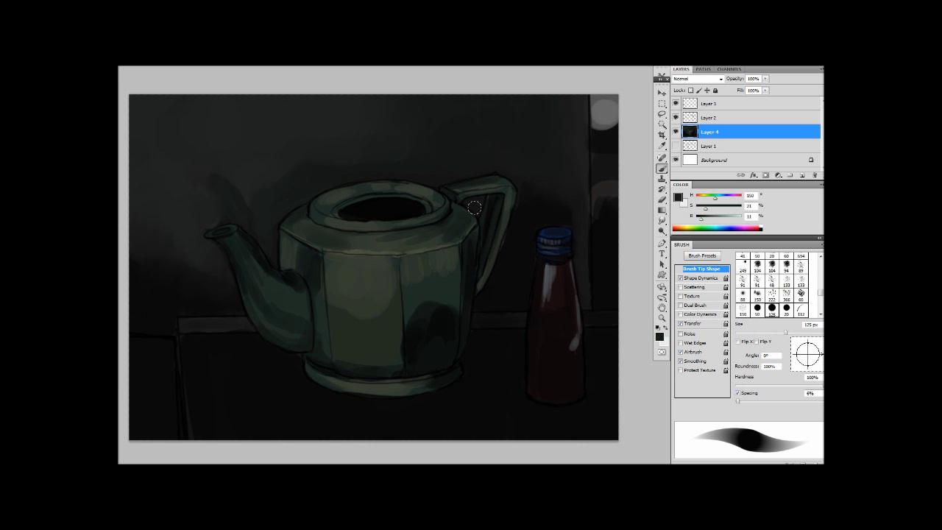
key("bracketleft")
key("bracketleft")
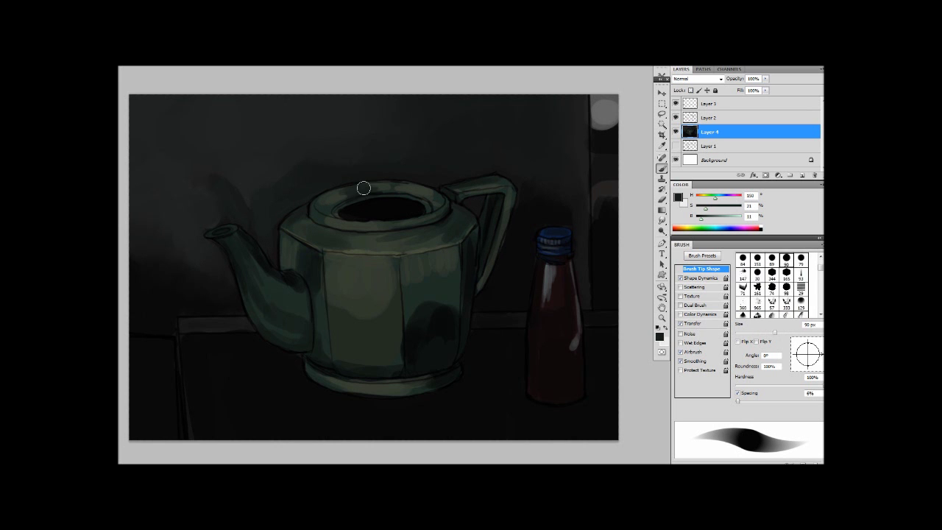
key("bracketleft")
key("bracketleft")
key("bracketleft")
key("bracketleft")
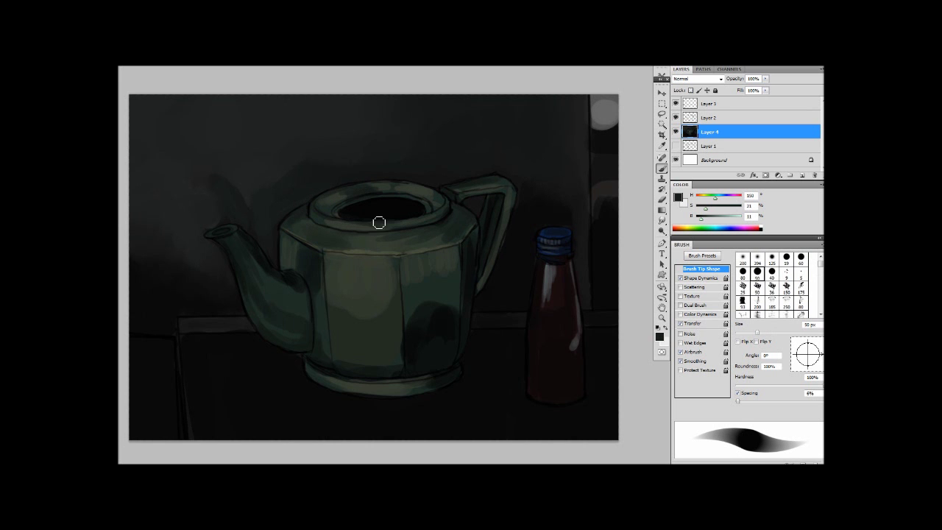
- Enlarge the brush to 600 px and darken the lower half of the teapot's front facet
key("bracketright")
key("bracketright")
key("bracketright")
key("bracketright")
key("bracketright")
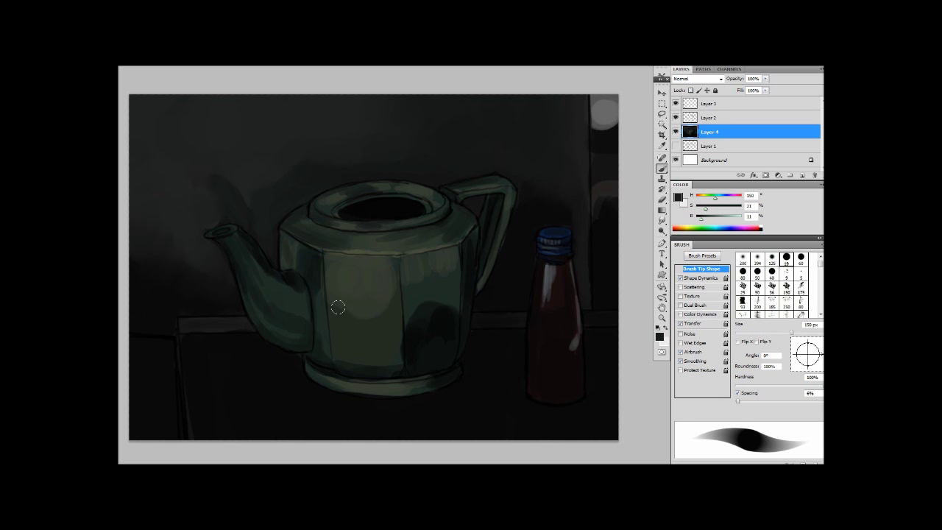
key("bracketright")
key("bracketright")
key("bracketright")
key("bracketright")
key("bracketright")
key("bracketright")
key("bracketright")
key("bracketright")
key("bracketright")
mouse_move(351, 317)
left_mouse_down()
mouse_move(372, 321)
mouse_move(384, 352)
left_mouse_up()
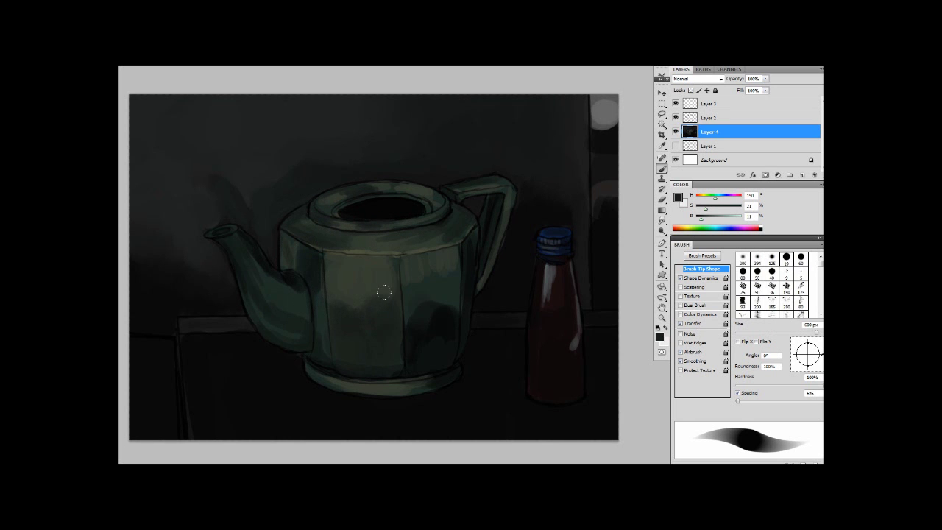
- Darken the lower part of the teapot's handle-side facet with the same dark green
key("bracketleft")
left_click_drag(439, 292, 452, 356)
key("bracketright")
key("bracketright")
key("bracketright")
key("bracketright")
key("bracketright")
- Shade the teapot's handle-side edge and handle with a near-black green (S 30, B 4), reducing the brush from 90 to 50 px
key("comma")
key("comma")
key("comma")
key("comma")
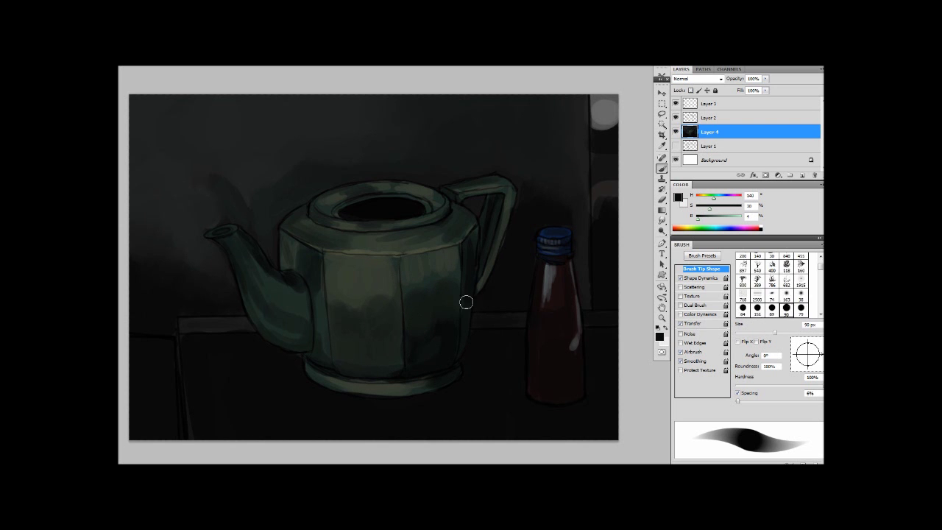
key("bracketleft")
key("bracketleft")
key("bracketleft")
key("bracketleft")
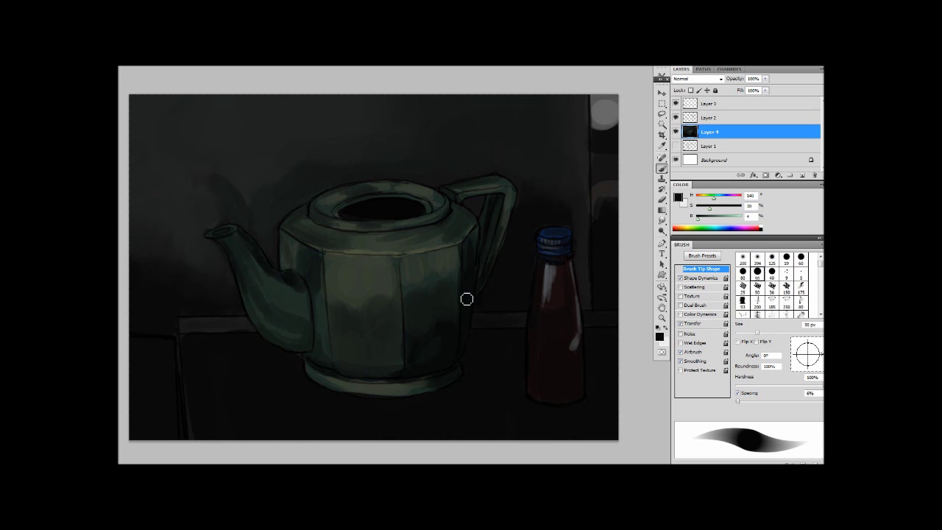
- Sample a dark green (S 27, B 9) from the handle-side facet and deepen the lower front facet with a 300 px brush
key("bracketright")
key("bracketright")
key("bracketright")
key("bracketright")
left_click(435, 326, "alt")
key("bracketright")
key("bracketright")
key("bracketright")
key("bracketright")
key("bracketright")
key("bracketright")
key("bracketright")
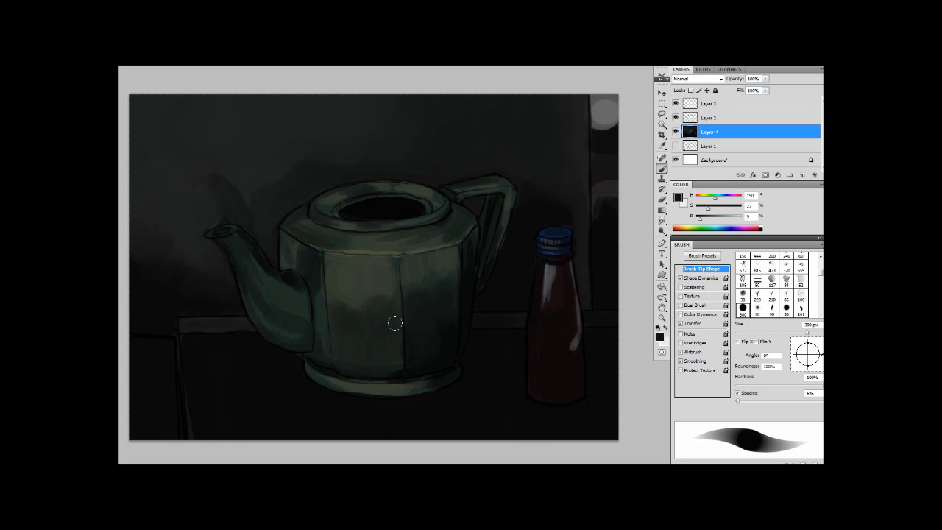
- Sample greens from the spout and its joint with the body and darken the base of the spout with a 175 px brush
key("period")
key("period")
key("period")
key("period")
key("period")
left_click(256, 275, "alt")
key("comma")
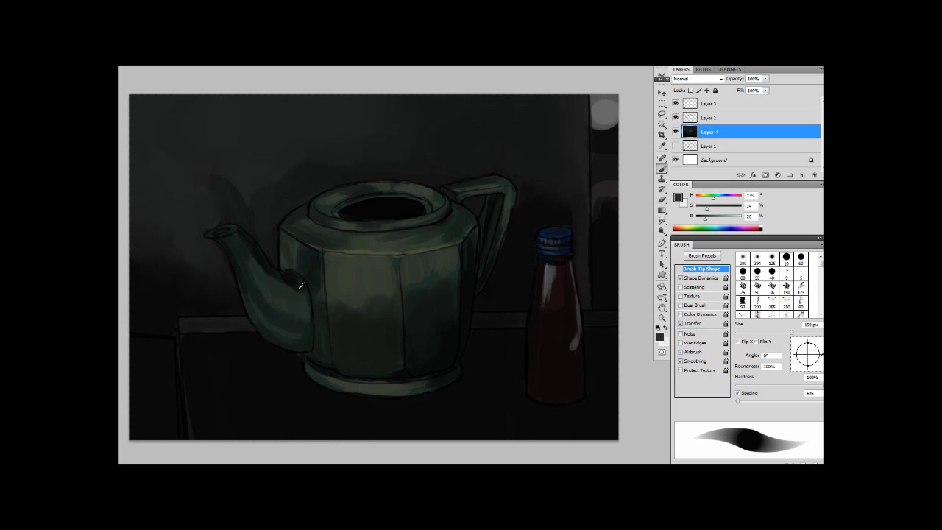
left_click(301, 285, "alt")
key("bracketright")
key("bracketright")
left_click(293, 306)
key("period")
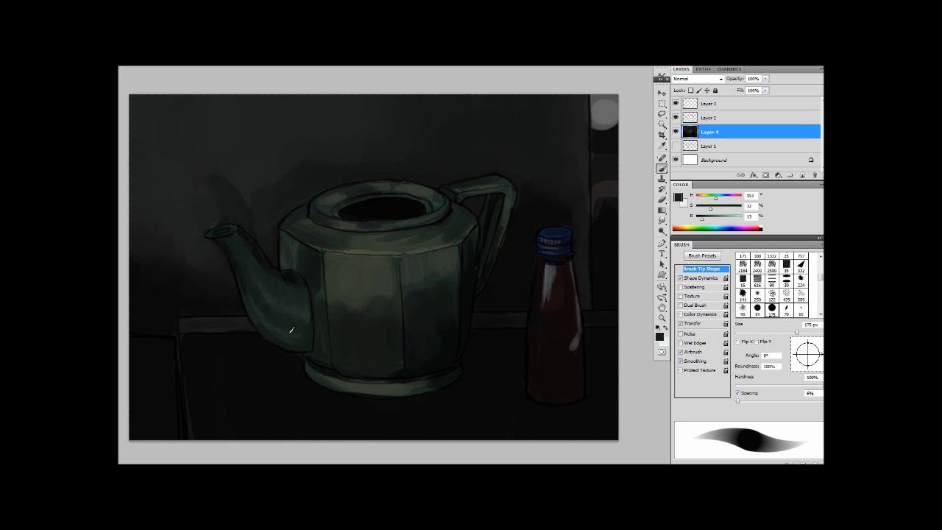
- Resample greens from the spout's lower curve and darken its underside with a 200 px brush
left_click(290, 333, "alt")
key("bracketright")
left_click_drag(261, 307, 303, 341)
left_click(283, 333, "alt")
key("bracketleft")
key("bracketright")
- Sample a very dark green (S 21, B 7) above the base and darken the teapot's base ring, reducing the brush to 125 px
left_click(392, 382, "alt")
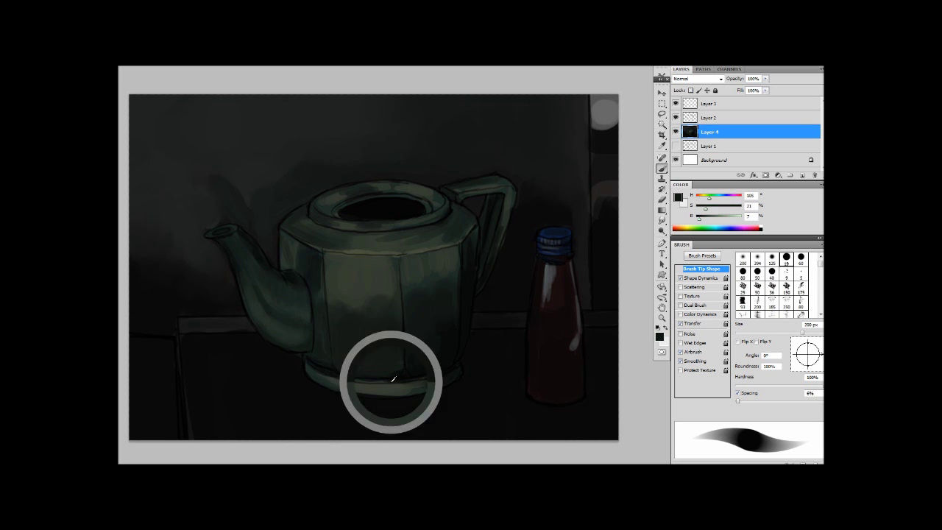
key("bracketleft")
key("bracketleft")
key("period")
key("period")
key("period")
key("period")
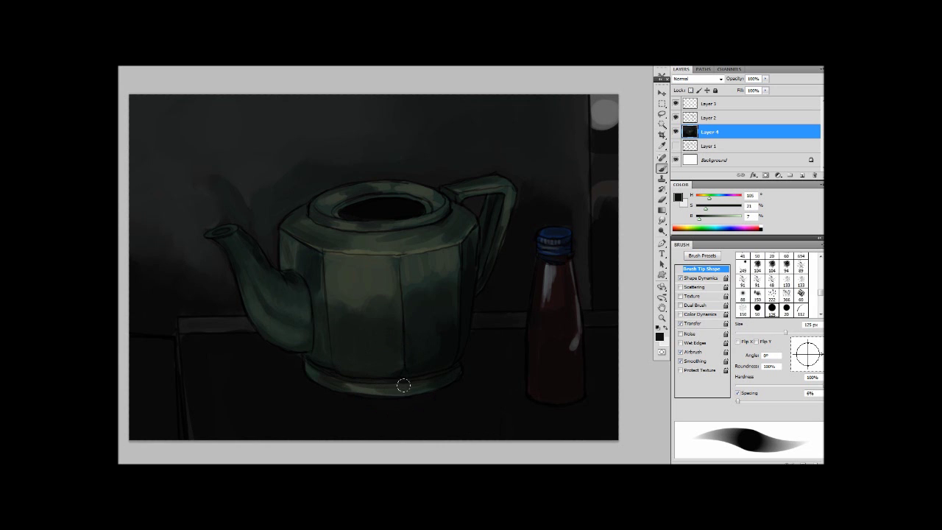
- Pick a muted grey-green (H 62, S 19, B 38) and brush highlights along the back of the teapot's rim with a small brush
left_click(426, 201, "alt")
left_click(660, 336)
left_click(447, 356)
left_click(342, 339)
left_click(531, 264)
key("shift+comma")
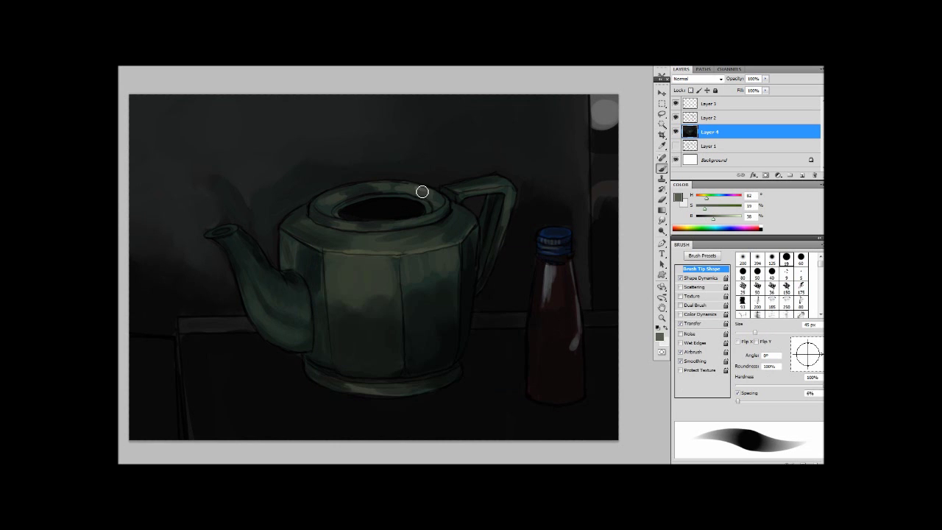
key("bracketright")
key("bracketleft")
key("bracketleft")
key("bracketleft")
left_click_drag(404, 189, 347, 194)
- Extend the grey-green highlights around the rim's opening, varying the brush between 100 px and 45 px
key("bracketleft")
key("bracketright")
key("bracketright")
key("bracketright")
key("bracketright")
key("bracketright")
key("bracketright")
key("bracketright")
key("bracketright")
key("bracketright")
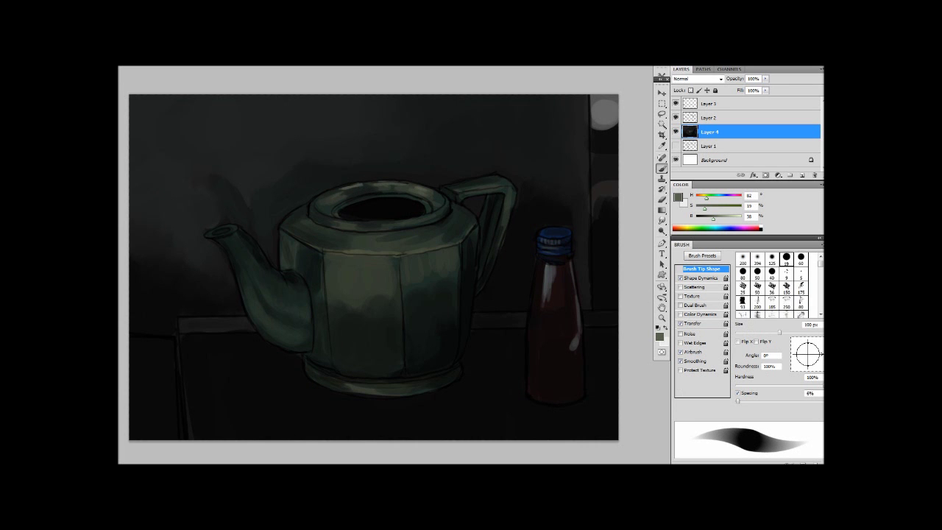
key("bracketleft")
key("bracketleft")
key("bracketleft")
key("bracketleft")
key("bracketleft")
key("bracketleft")
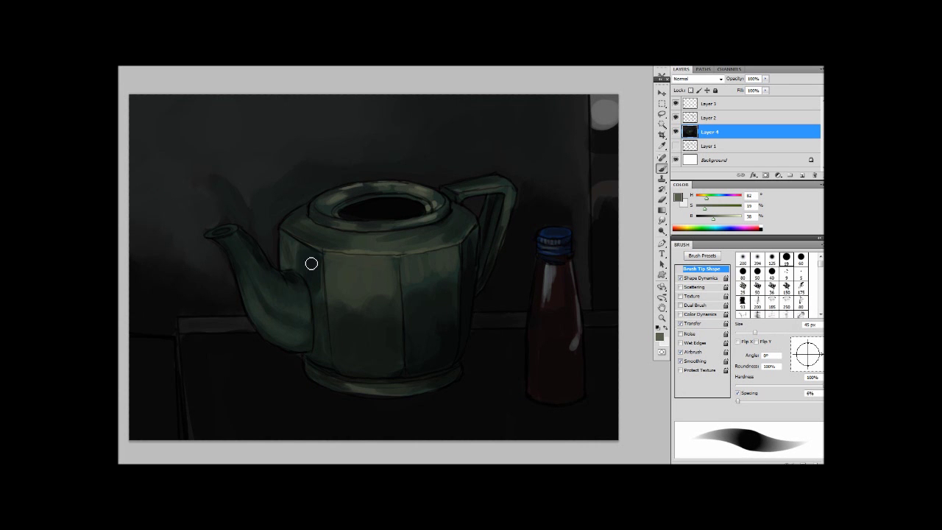
- Add grey-green strokes to the rim's front edge and the teapot's shoulder, switching between 30 px and 80 px brushes
key("period")
key("period")
key("period")
key("period")
key("period")
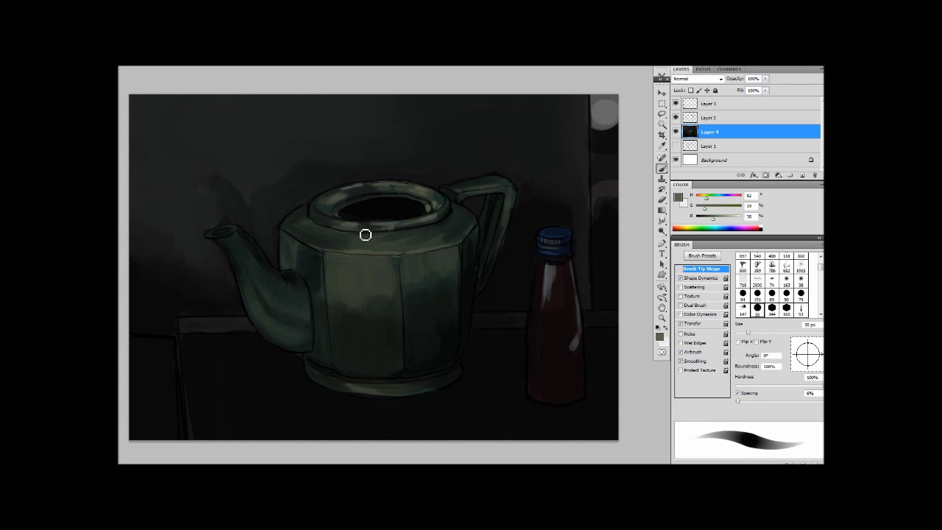
key("period")
key("period")
key("period")
key("period")
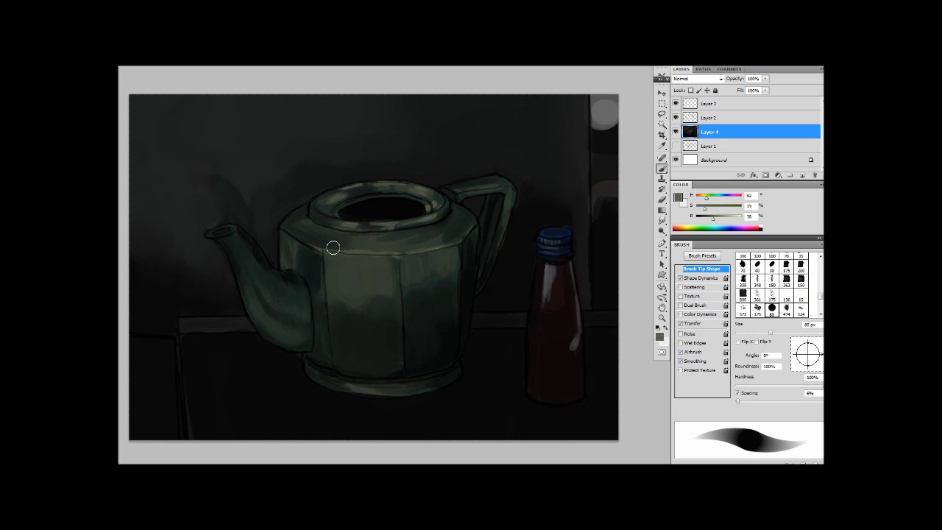
key("period")
key("bracketleft")
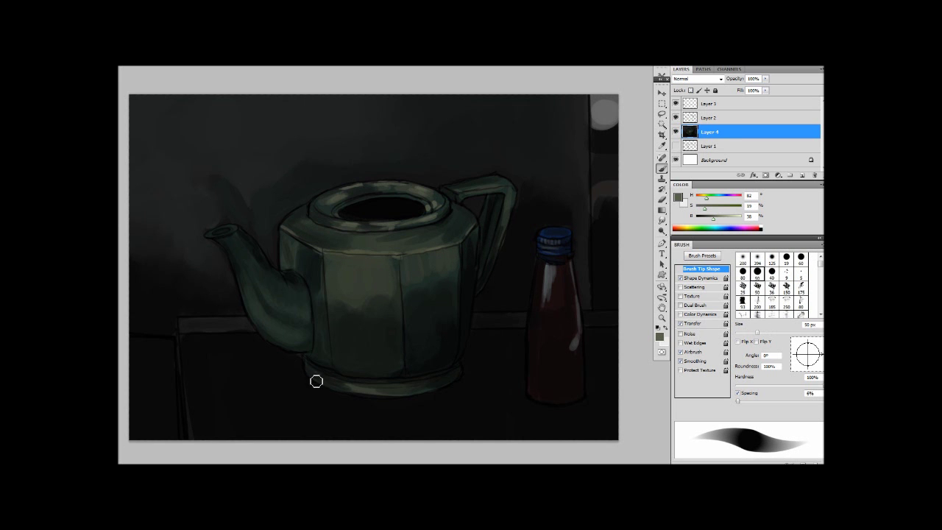
- Paint a grey-green highlight along the front of the teapot's base ring with a brush of about 40 px
key("bracketleft")
left_click_drag(316, 381, 417, 398)
key("bracketright")
key("bracketleft")
key("bracketleft")
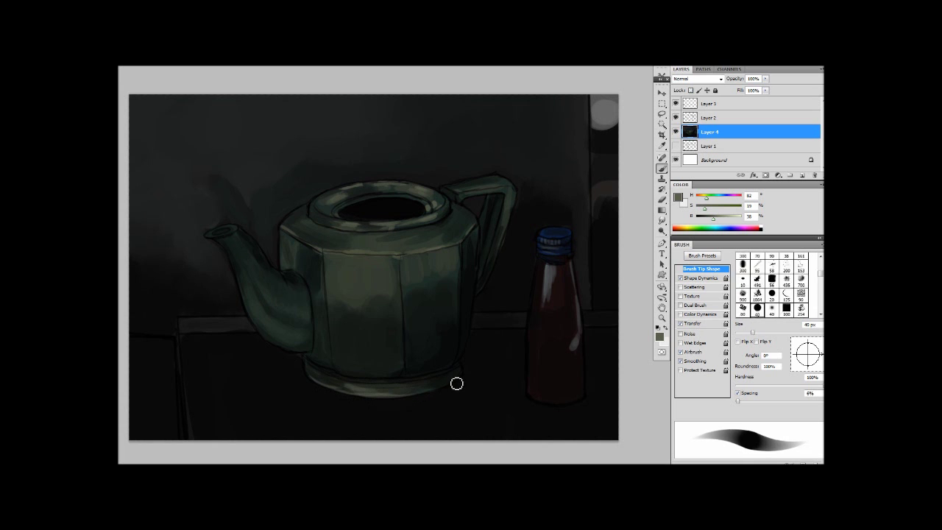
key("bracketleft")
- Pick a pale cyan (H 176, S 17) and dab bright reflections on the spout side of the base ring with a 30 px brush
key("n")
left_click(325, 298)
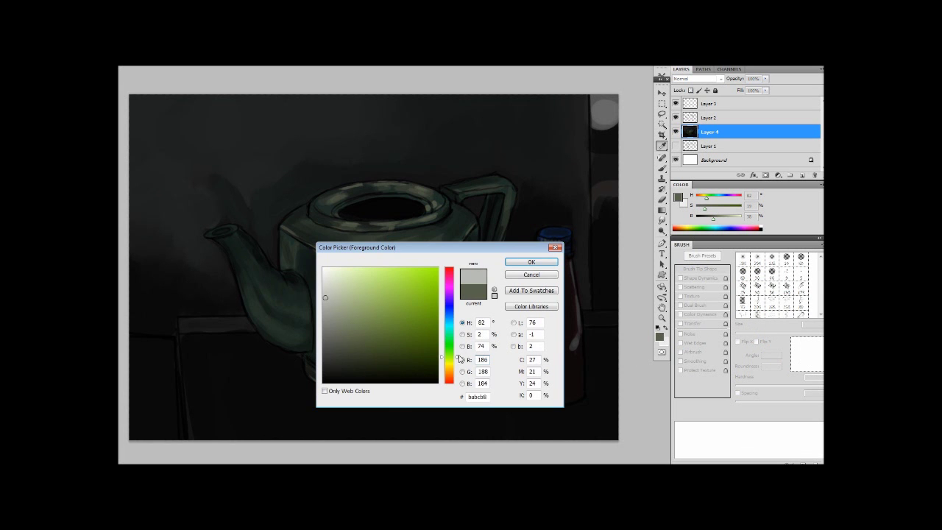
left_click_drag(458, 359, 451, 326)
key("Return")
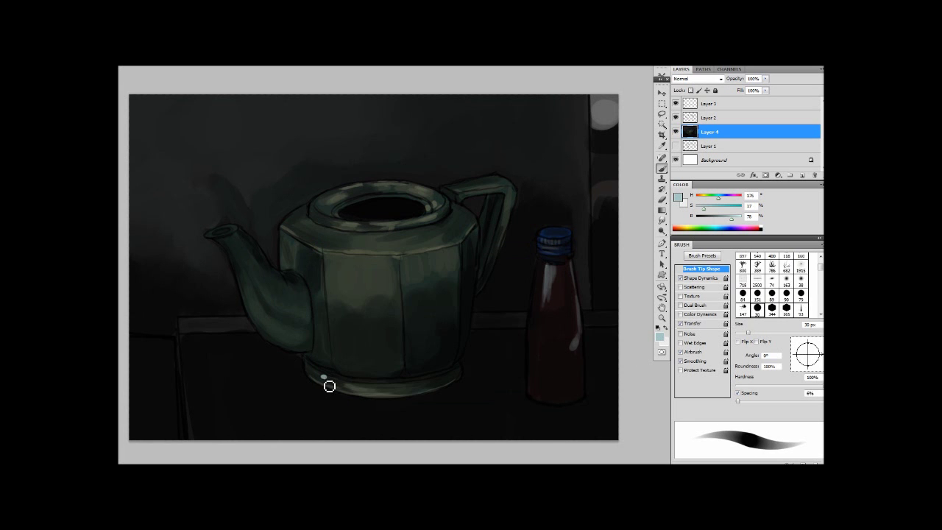
key("shift+period")
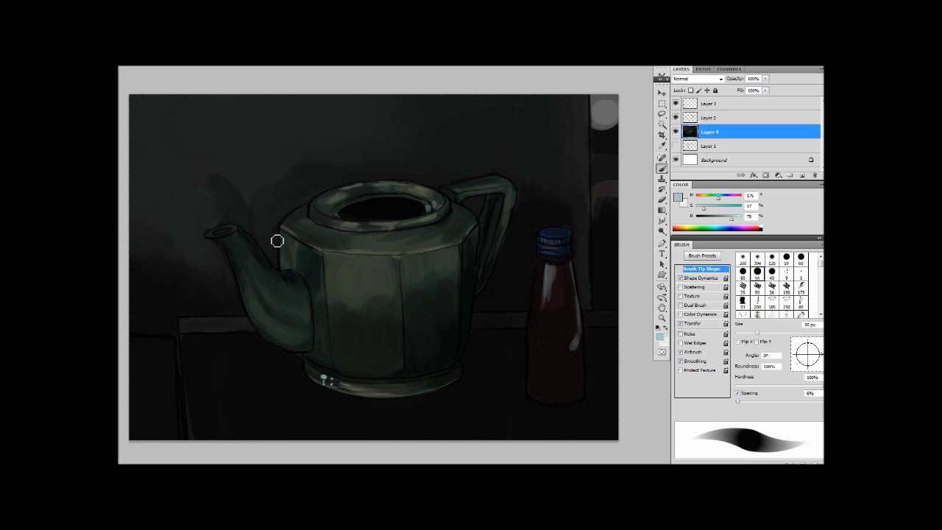
- Add small pale cyan glints to the rim's front edge, spout lip and handle with a 15 px brush
key("bracketleft")
key("bracketleft")
left_click_drag(326, 219, 335, 220)
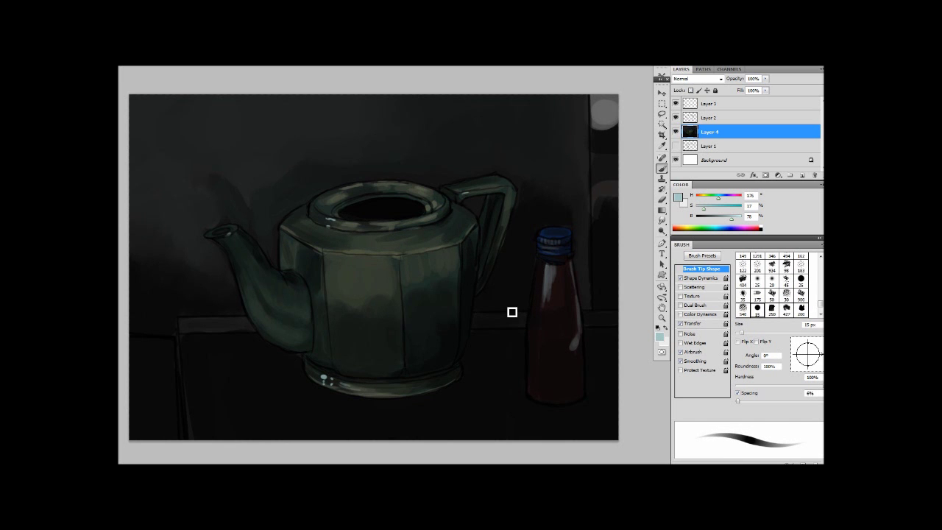
- Sample a grey-green (S 19, B 29) from the front facet and rework the shoulder beside the rim with a 40 px brush
key("bracketright")
key("bracketright")
key("bracketright")
key("bracketright")
left_click(365, 289, "alt")
key("bracketright")
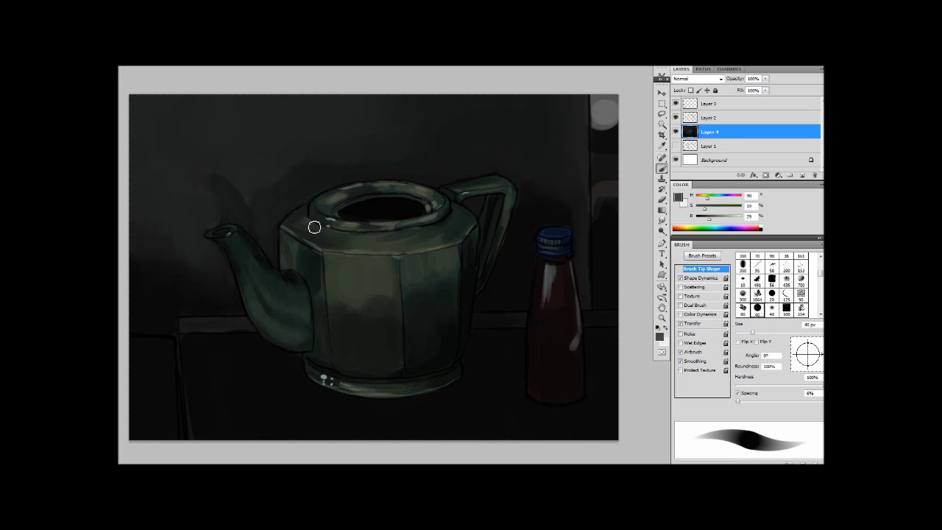
key("bracketleft")
key("bracketright")
left_click_drag(315, 226, 300, 220)
- Sample a grey-teal (H 172, S 18) from the base ring's highlight and brush it over the bottle's blue cap at about 45 px
left_click(324, 376, "alt")
key("bracketleft")
key("bracketleft")
key("bracketleft")
key("bracketleft")
key("bracketleft")
key("bracketright")
key("bracketright")
key("bracketright")
key("bracketright")
key("bracketright")
key("bracketright")
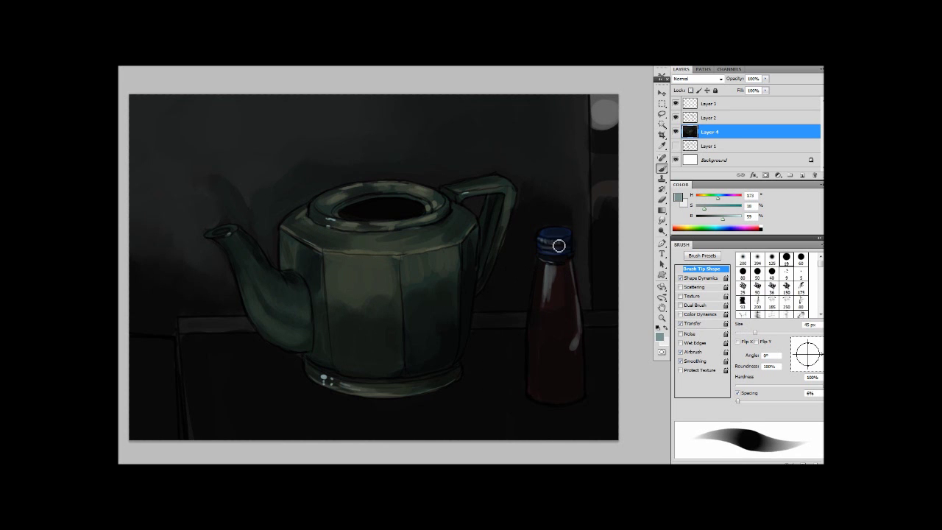
key("bracketright")
left_click_drag(558, 243, 553, 243)
- Paint a grey reflection down the spout-facing side of the red bottle with a 70 px brush and blend it with a sampled bottle color
key("bracketleft")
key("bracketleft")
key("bracketright")
key("bracketright")
key("bracketright")
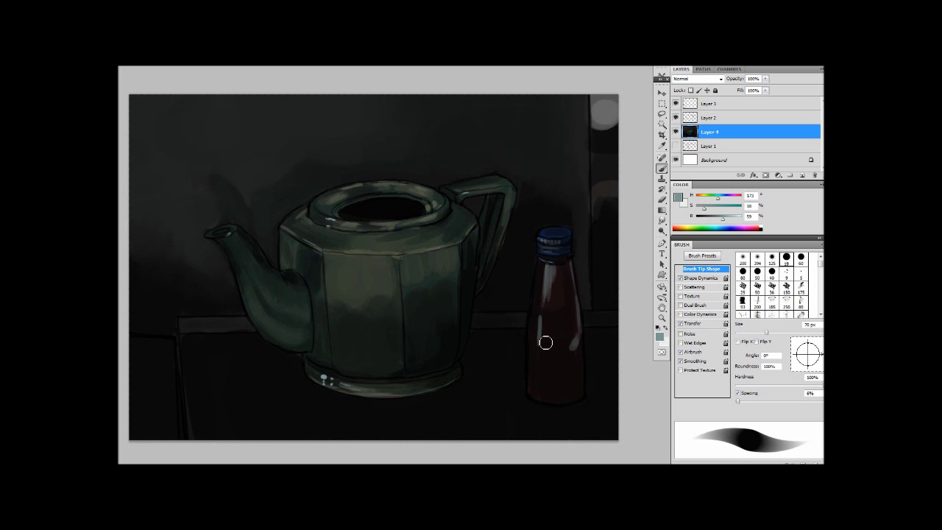
left_click(544, 343, "alt")
left_click_drag(542, 335, 542, 354)
- Sample a dark red-grey (S 17, B 14) from the bottle's edge and soften the side reflection with a 90 px brush
key("bracketright")
key("bracketright")
key("bracketright")
key("bracketright")
key("bracketright")
left_click(533, 315, "alt")
key("bracketright")
key("bracketright")
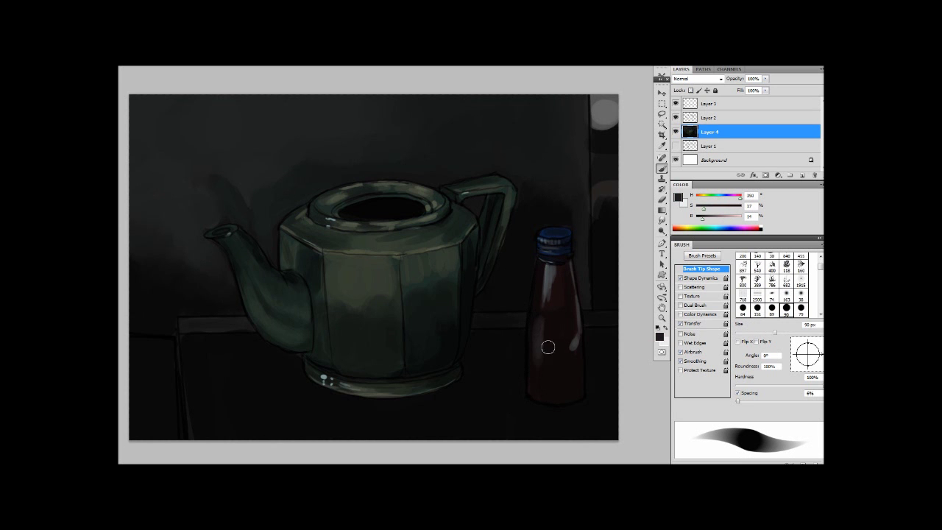
- Sample a near-black red (H 0, B 5) and darken the bottle's lower body with a 175 px brush, reducing it to 80 px
left_click(548, 349, "alt")
key("bracketleft")
key("bracketleft")
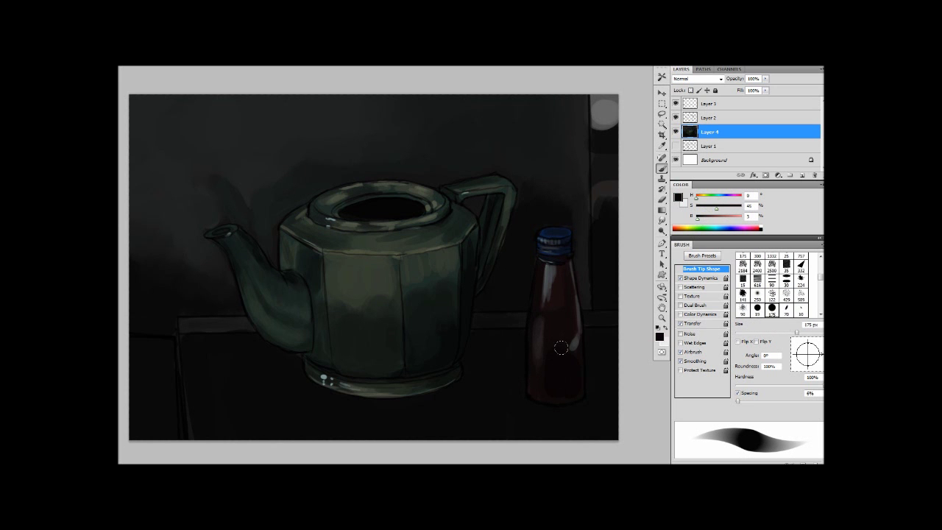
left_click_drag(565, 355, 571, 339)
key("bracketleft")
key("bracketleft")
key("bracketleft")
key("bracketleft")
key("bracketleft")
key("bracketleft")
key("bracketleft")
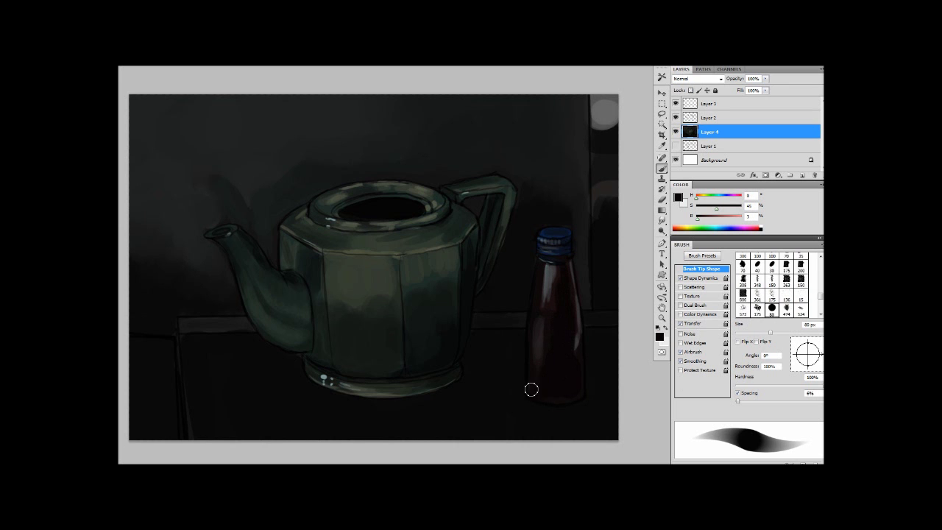
- Sample dark reds from the upper bottle (H 353, S 47) and darken the area around its highlight with a 125 px brush
key("bracketright")
key("bracketright")
key("bracketright")
key("bracketright")
key("bracketright")
key("bracketright")
left_click_drag(544, 305, 547, 295)
left_click(552, 275, "alt")
left_click(546, 283, "alt")
left_click(547, 289, "alt")
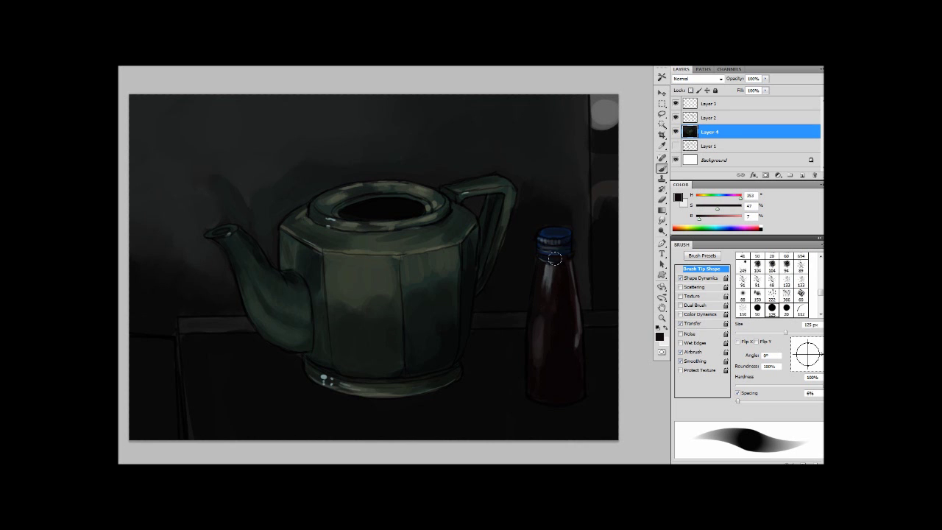
- Sample a pale blue (H 217, S 12, B 71) from the cap and add fine highlights to it, reducing the brush to 9 px
key("bracketleft")
key("bracketleft")
key("bracketleft")
key("bracketleft")
left_click(546, 240, "alt")
key("bracketleft")
key("bracketleft")
key("bracketleft")
key("bracketleft")
key("bracketleft")
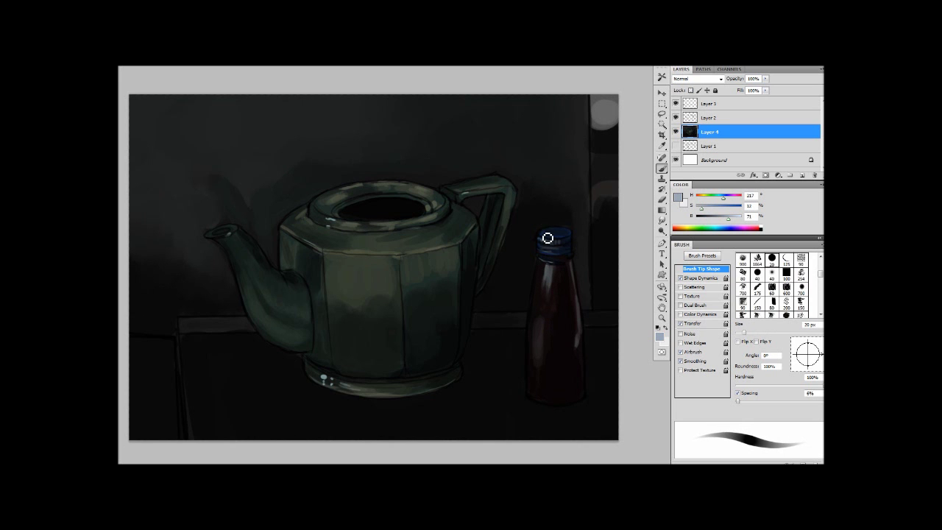
key("bracketleft")
key("bracketleft")
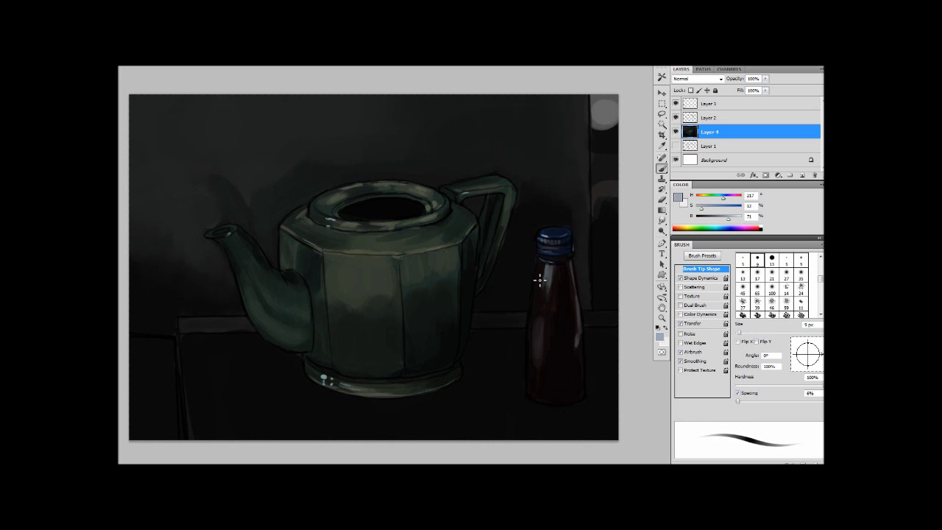
- Pick a pale yellow-green (S 25) and dab small glints on the teapot's rim with a 15 px brush
key("bracketright")
key("bracketright")
key("bracketright")
left_click(659, 337)
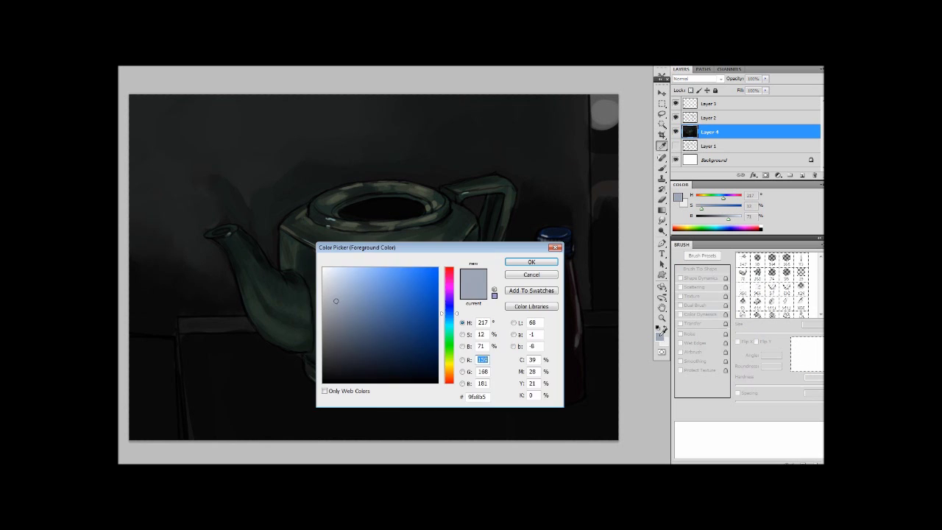
left_click(448, 361)
left_click(351, 291)
left_click(532, 263)
key("comma")
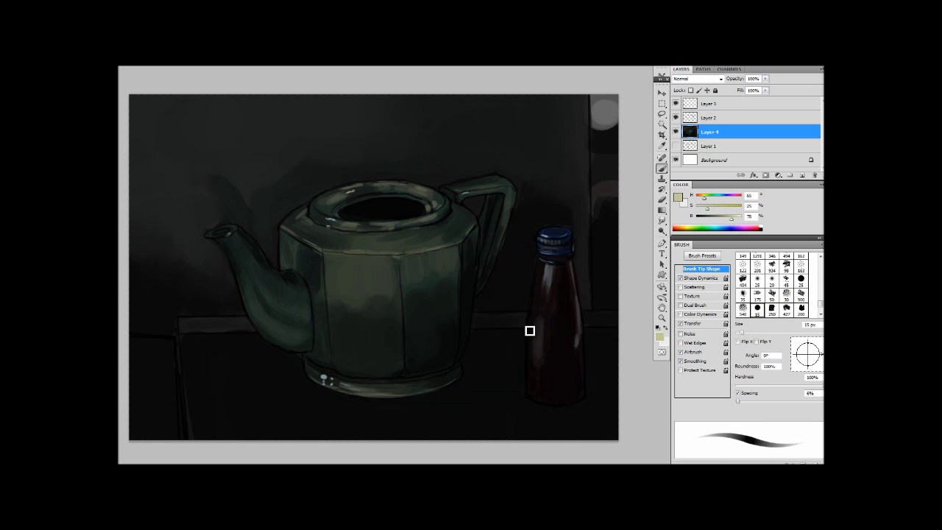
- Sample a grey-green (S 19, B 31) from the teapot's shoulder and repaint the spout's lip and upper edge
left_click(301, 214, "alt")
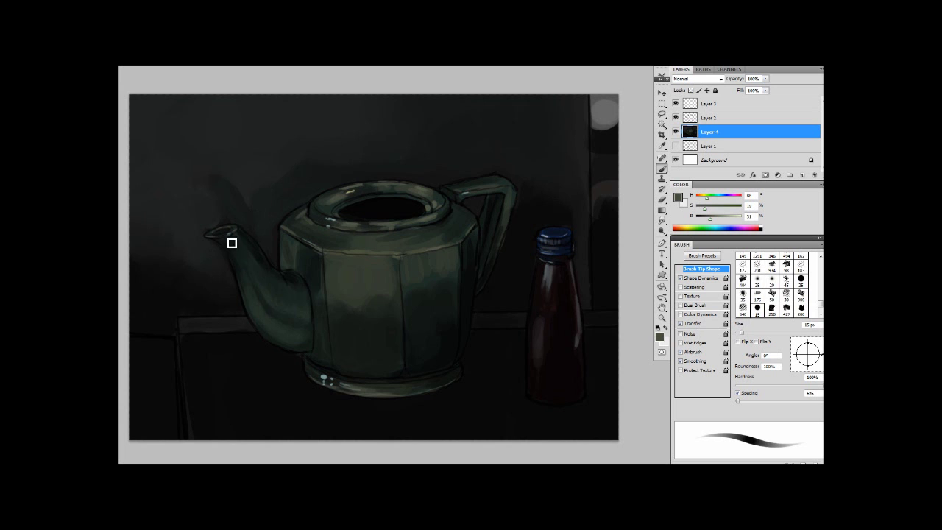
key("bracketright")
key("bracketright")
key("bracketright")
- Sample a dark green from the spout, raise its brightness to 27%, and lighten the spout's curve with an 80 px brush
left_click(251, 284, "alt")
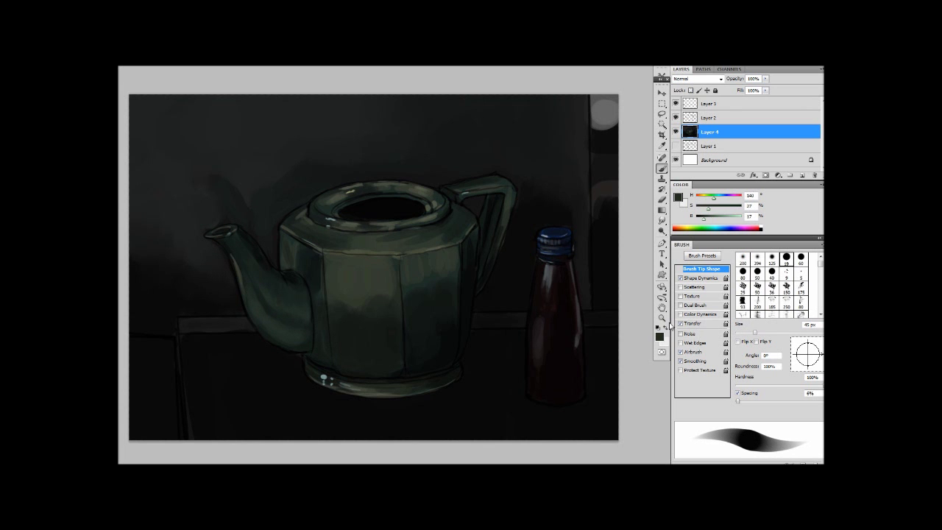
left_click(660, 336)
left_click(357, 355)
key("Return")
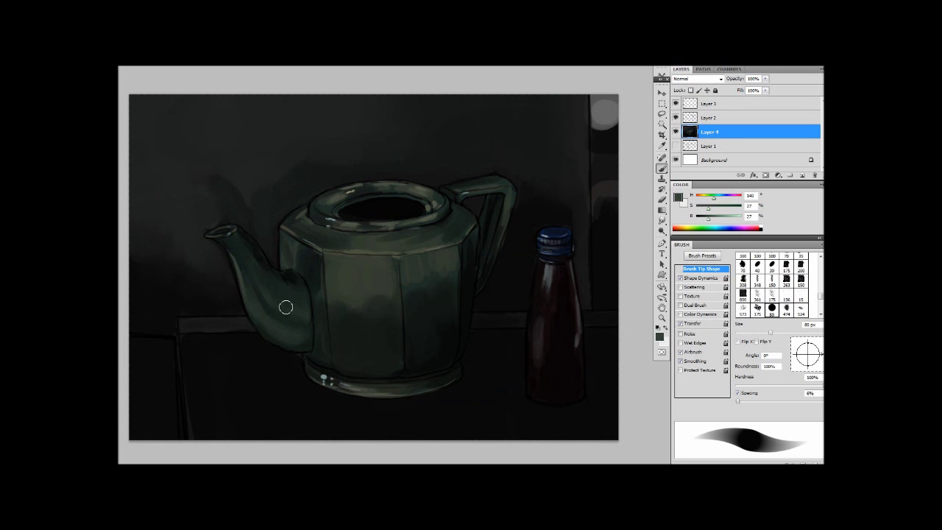
- Brush the same green down the teapot facet beside the spout joint with a smaller brush
key("comma")
key("bracketleft")
key("bracketleft")
key("bracketleft")
key("bracketleft")
left_click_drag(319, 279, 321, 309)
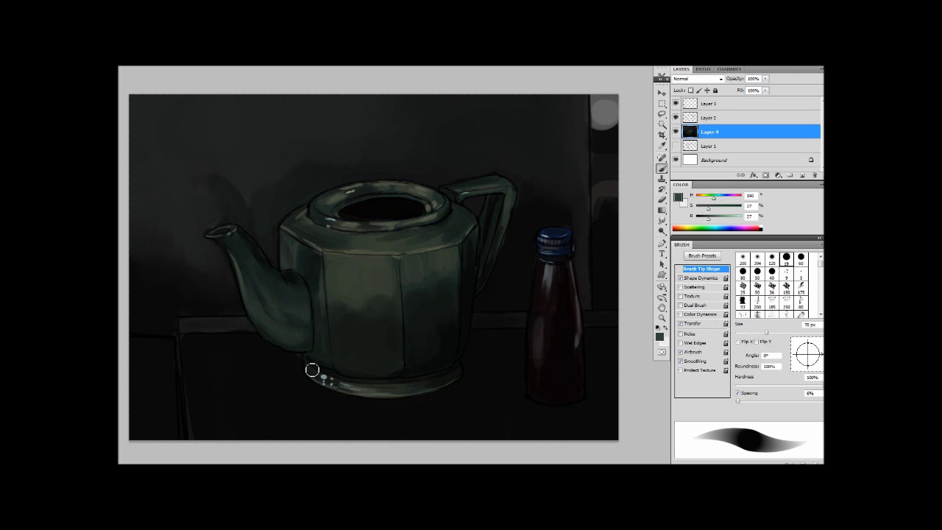
- Touch up the left end of the teapot's base, then soften the front facet's dark patches with a green sampled there and a larger brush
left_click_drag(313, 369, 309, 368)
key("bracketright")
key("bracketright")
key("bracketright")
key("bracketright")
key("bracketright")
key("bracketright")
key("bracketright")
key("bracketright")
key("bracketright")
key("bracketright")
left_click(372, 304, "alt")
- Sample a dark green (S 17, B 16) from the teapot's shoulder and blend the shading there with a 125 px brush
key("bracketright")
key("bracketright")
key("bracketright")
key("bracketright")
left_click(430, 231, "alt")
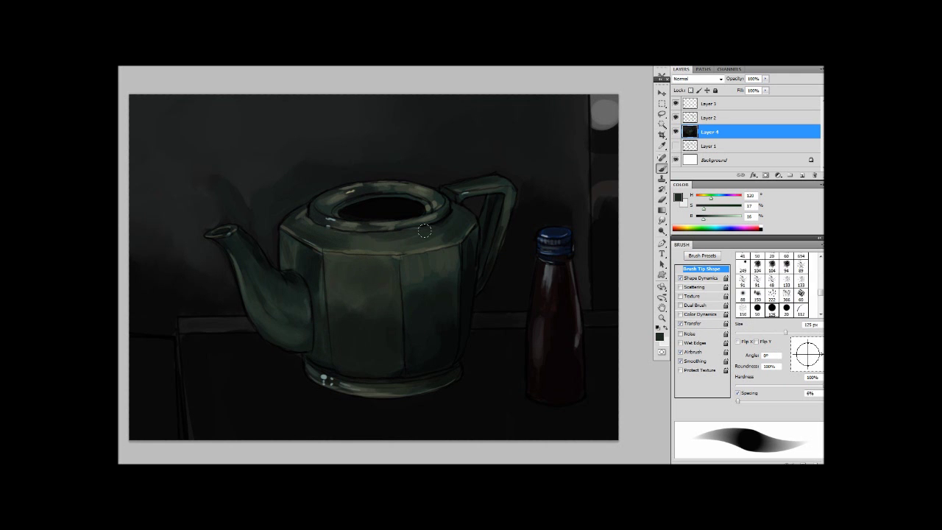
- Sample an olive grey (S 19, B 35) from the shoulder's front edge and lighten that edge with 50 to 90 px brushes
key("bracketleft")
key("bracketleft")
key("bracketleft")
key("bracketleft")
key("bracketleft")
key("bracketleft")
key("bracketleft")
key("bracketleft")
key("bracketleft")
key("bracketleft")
left_click(436, 247, "alt")
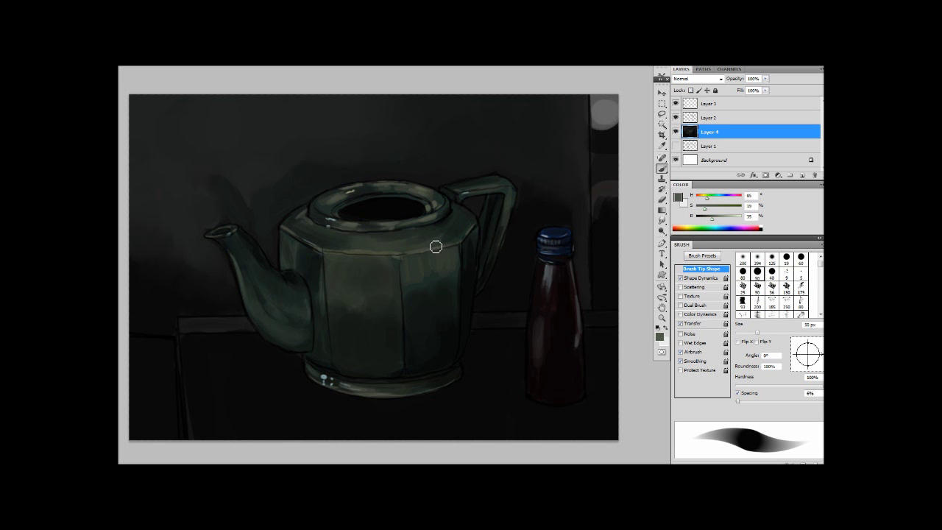
key("bracketright")
key("bracketright")
key("bracketright")
key("bracketleft")
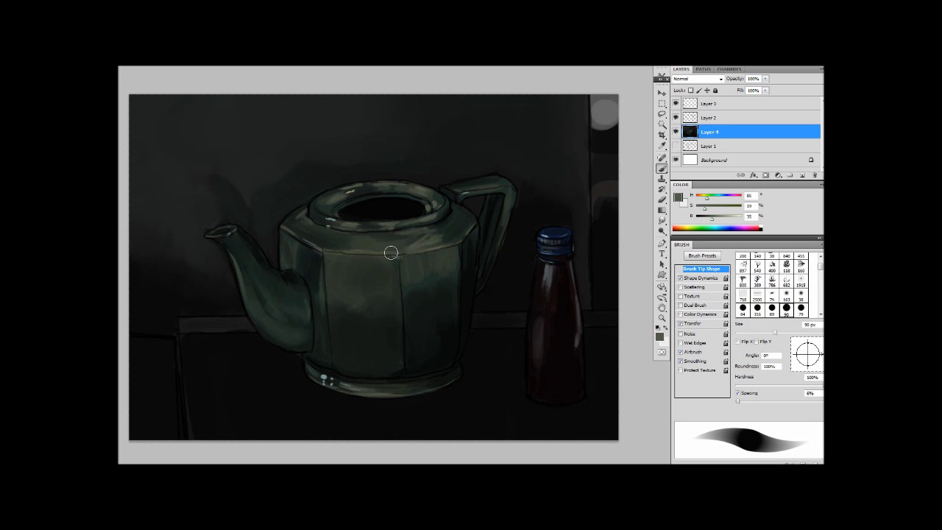
- Dab the same olive grey onto the shoulder's left bevel and the underside of the base with 45 to 50 px brushes
key("bracketleft")
key("bracketleft")
key("bracketleft")
key("bracketleft")
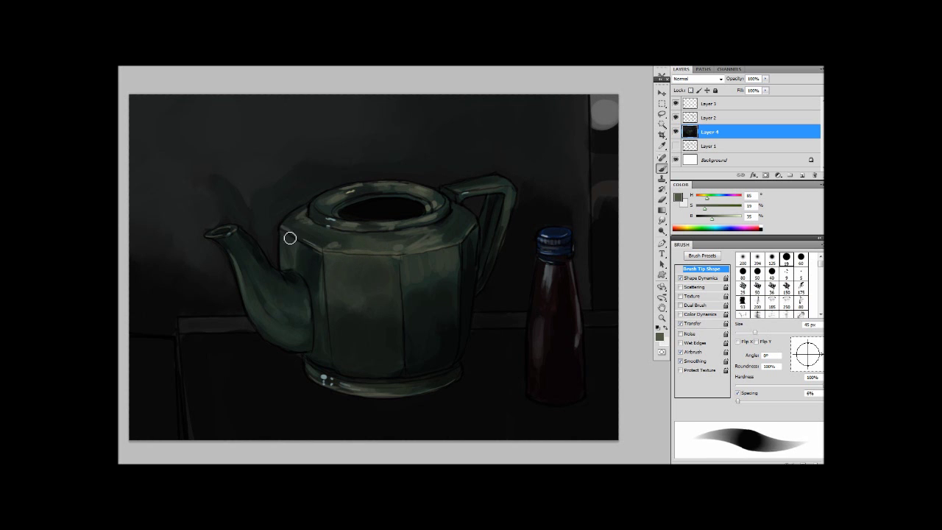
key("bracketright")
key("bracketright")
key("bracketright")
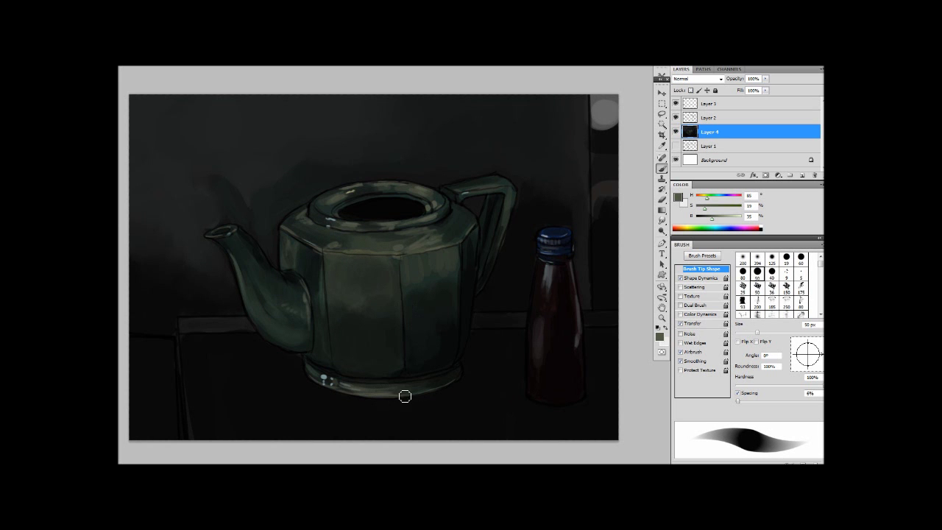
- Sample a dark green (S 22, B 16) from the teapot and glaze the front facets with a 400 px brush
key("bracketright")
key("bracketright")
key("bracketright")
key("bracketright")
key("bracketright")
key("bracketright")
key("bracketright")
key("bracketright")
key("bracketright")
left_click(417, 294, "alt")
left_click(392, 246, "alt")
key("bracketright")
key("bracketright")
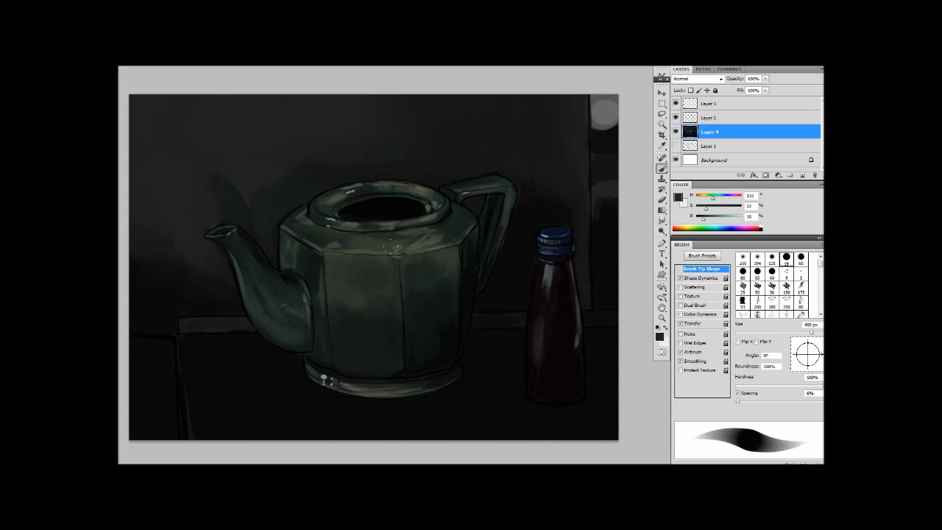
- Sample a deeper green (S 25, B 9) from the right front facet and darken its shading with a 600 px brush
key("bracketright")
key("bracketright")
key("bracketright")
key("bracketright")
left_click(414, 289, "alt")
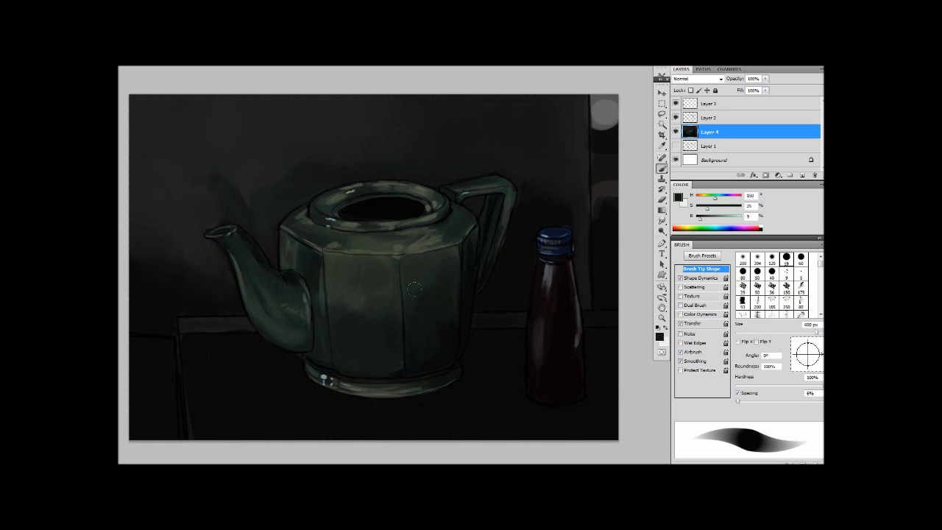
- Sample dark greens around the shoulder's right side and blend the shading near the handle joint with a 175 px brush
left_click(461, 234, "alt")
key("bracketleft")
key("bracketleft")
left_click(456, 214, "alt")
key("bracketleft")
left_click(446, 231, "alt")
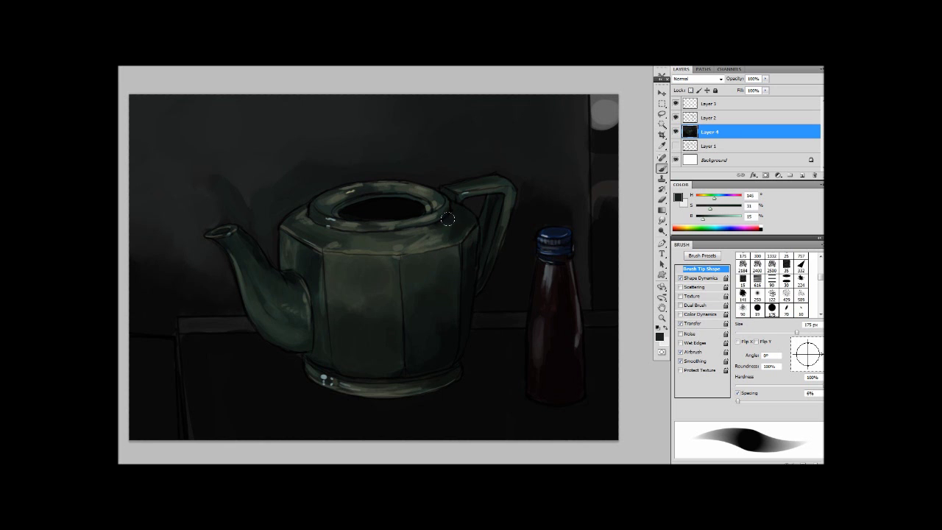
- Refine the handle area with a grey-green (S 19, B 23) and a 70 px brush
key("bracketleft")
key("bracketleft")
key("bracketleft")
key("bracketleft")
key("bracketleft")
key("bracketleft")
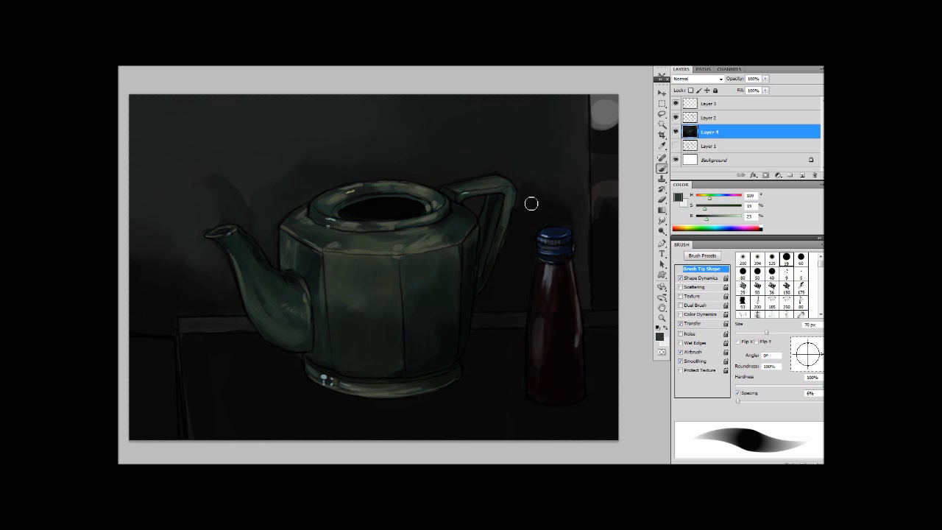
- Sample a near-black (S 0) beside the handle and darken the background inside and below it, enlarging the brush to 125 px
left_click(520, 182, "alt")
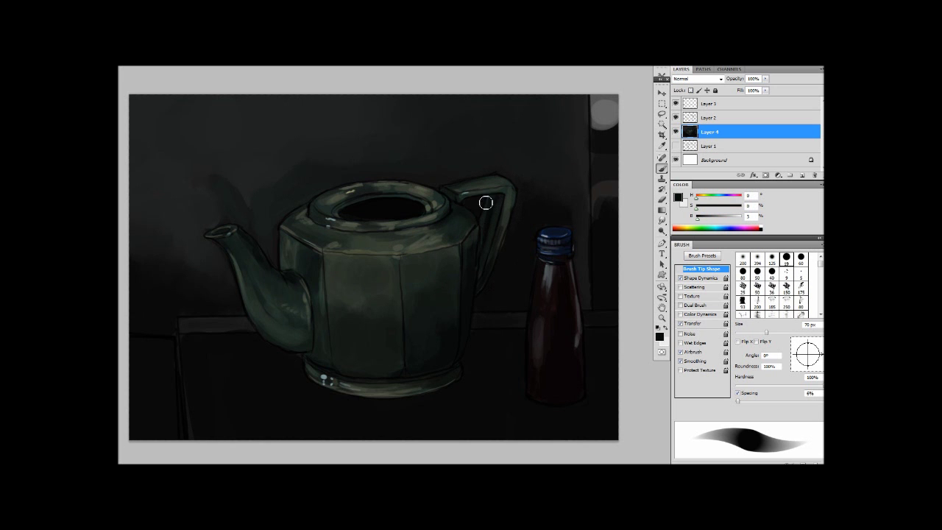
key("bracketright")
key("bracketright")
key("bracketright")
key("bracketright")
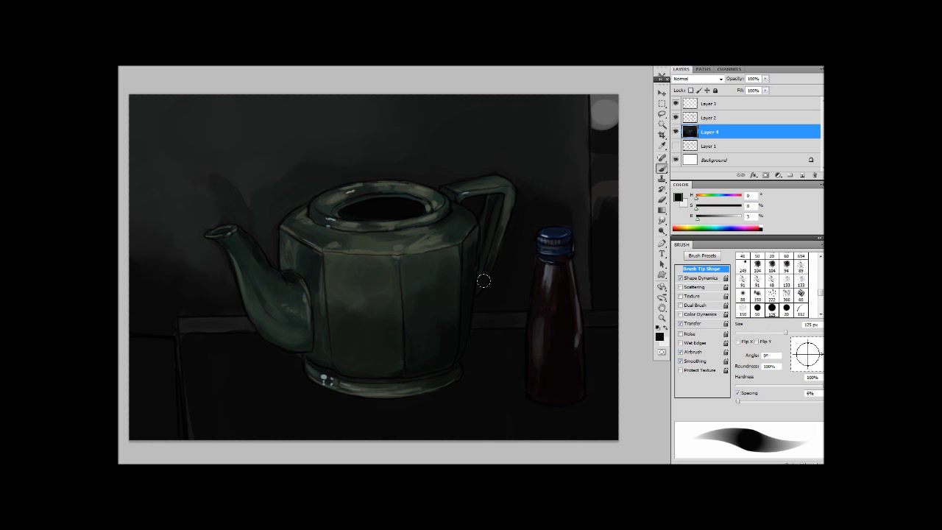
- Sample a very dark green (S 22, B 9) below the handle and shade the teapot's right edge with a 100 px brush
left_click(483, 281, "alt")
key("bracketleft")
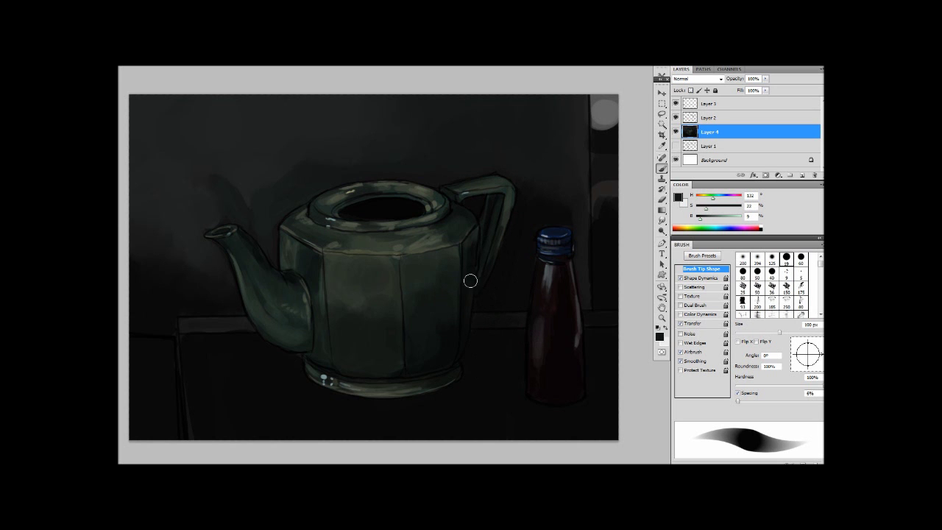